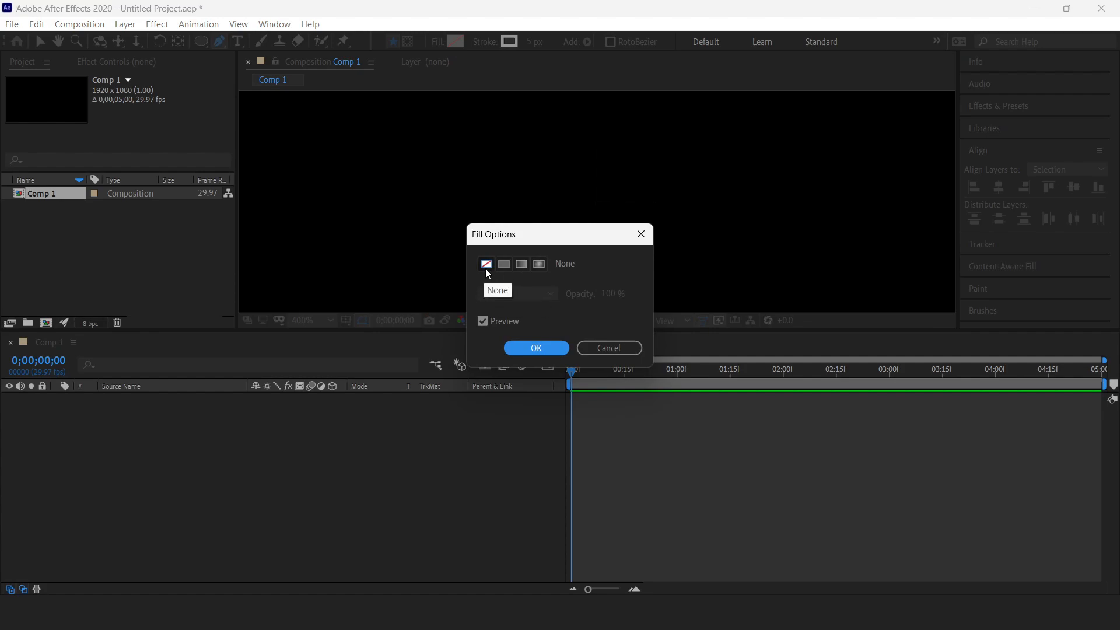
Set the shape fill to None and draw a short vertical line with the Pen tool just above the composition's centre
click(540, 347)
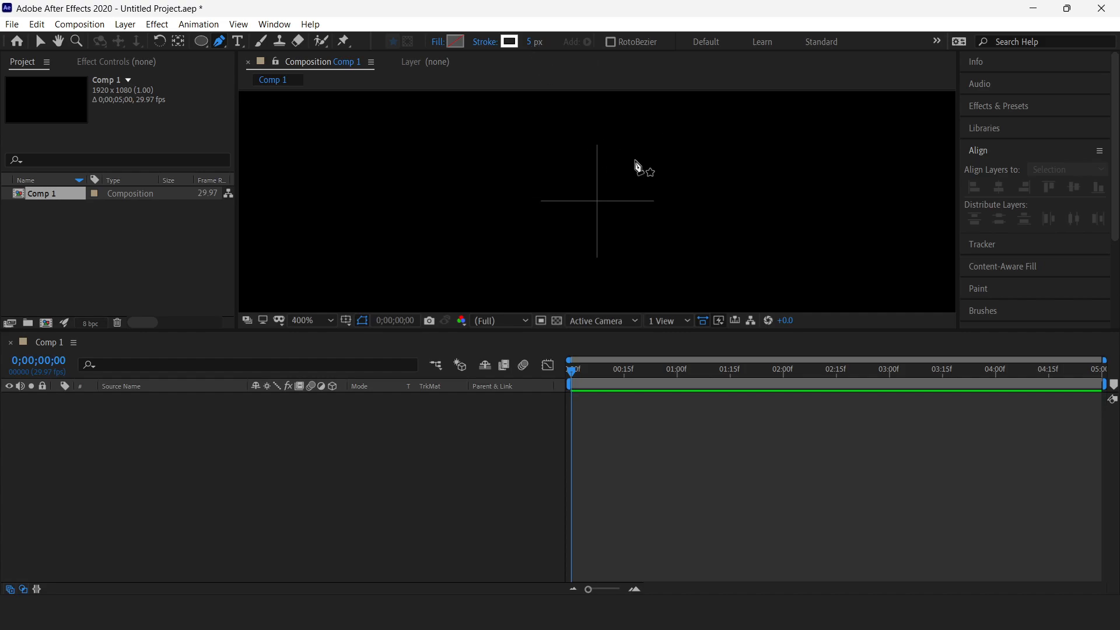
click(599, 192)
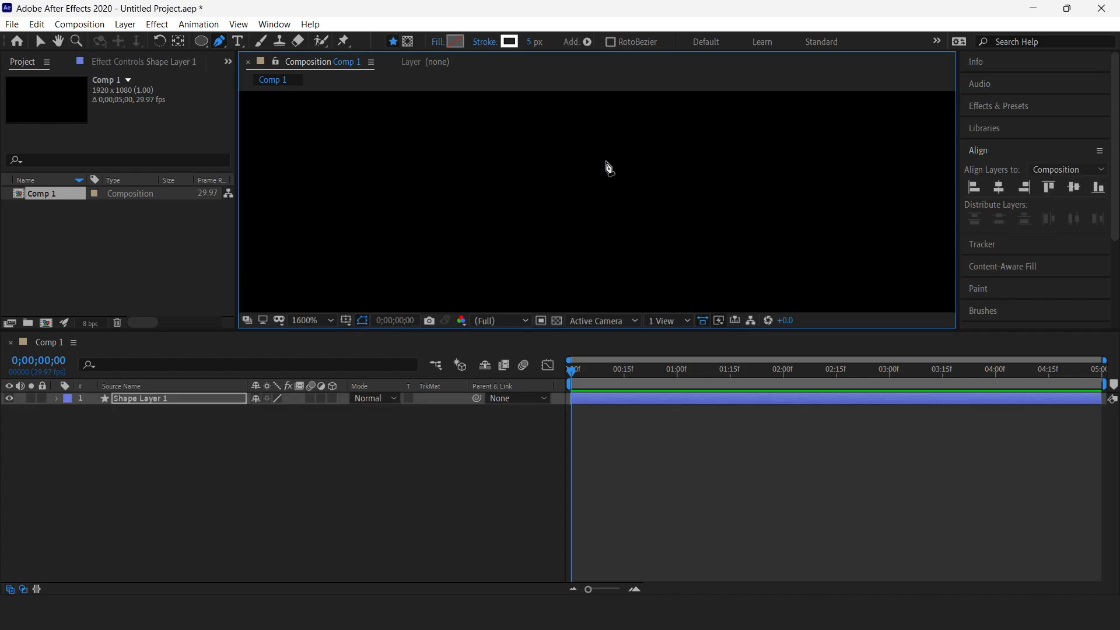
scroll(578, 303, up, 2)
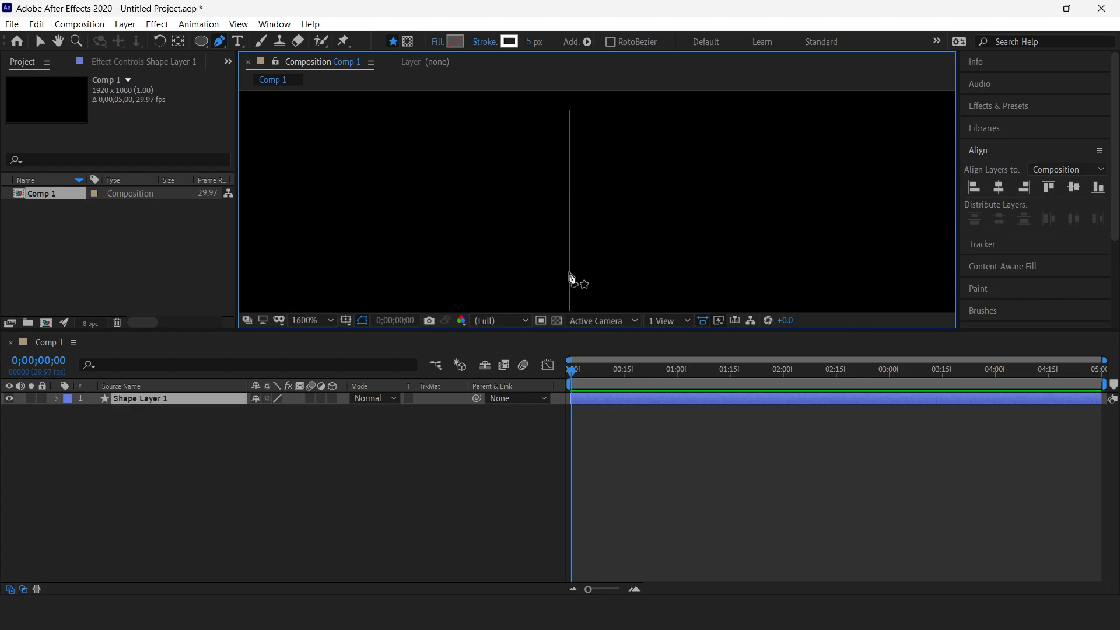
click(570, 273)
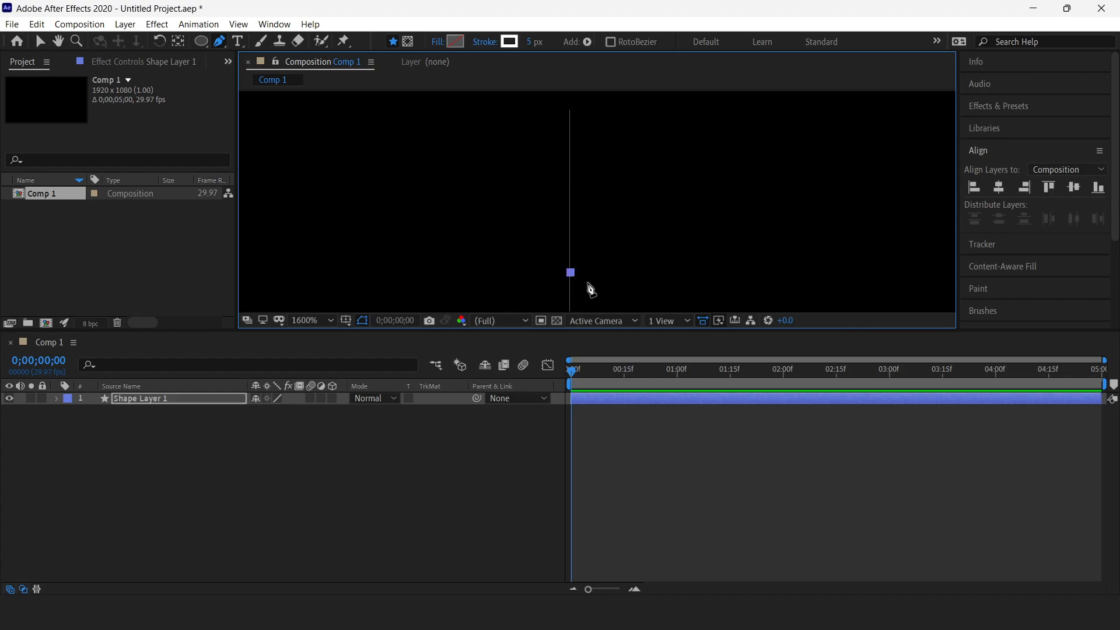
click(571, 112)
key(comma)
key(comma)
key(comma)
key(period)
key(period)
key(period)
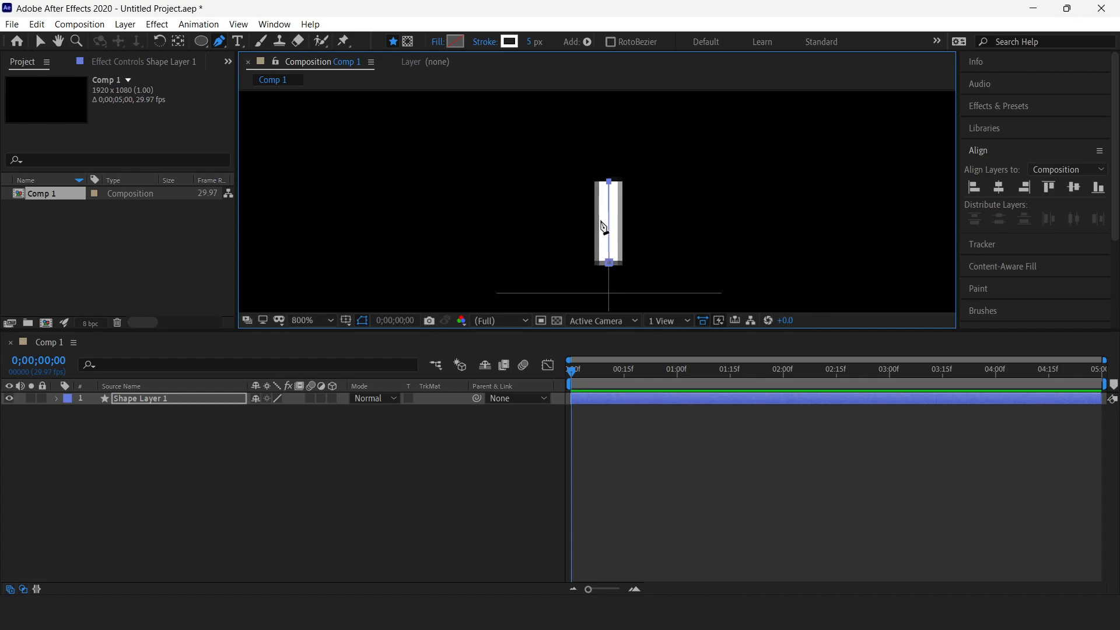
Change the stroke color of the vertical line to bright pink
click(57, 398)
click(70, 412)
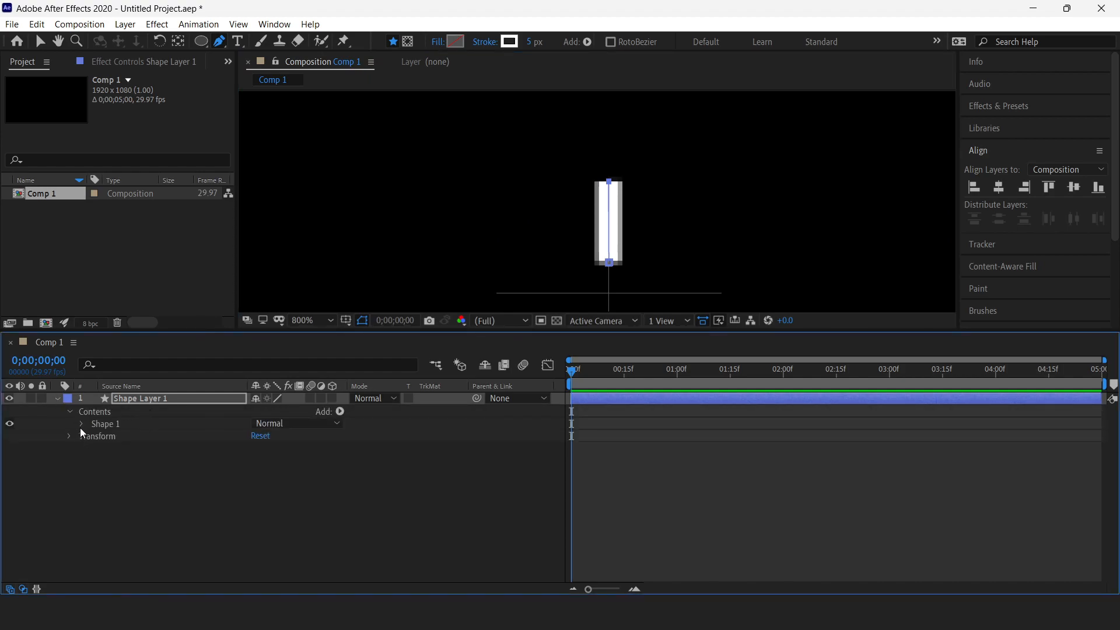
click(82, 424)
click(120, 436)
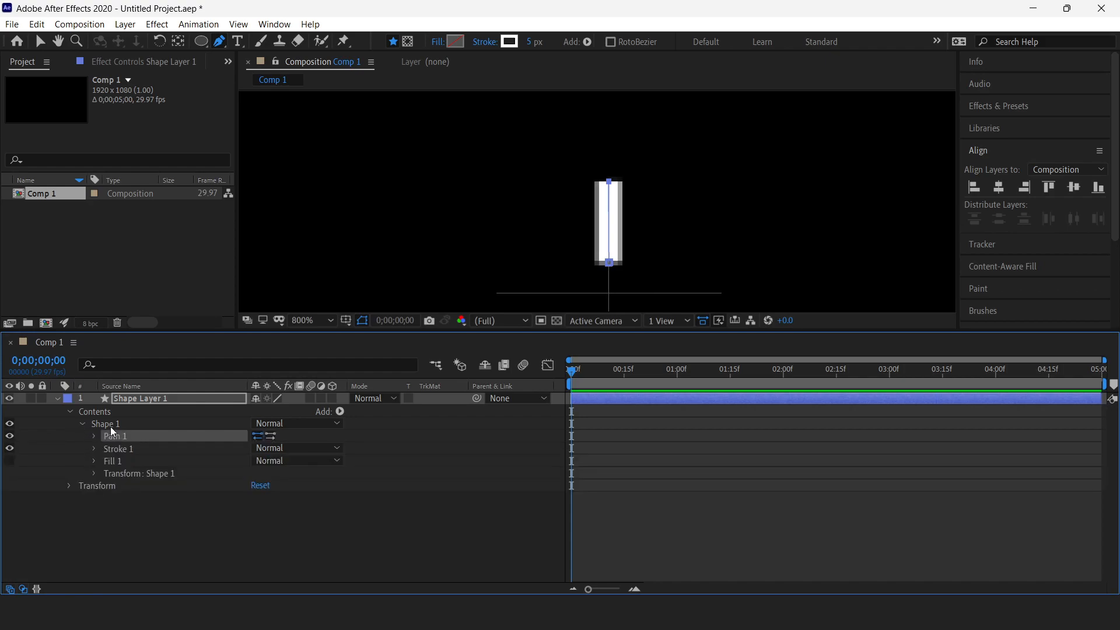
click(93, 449)
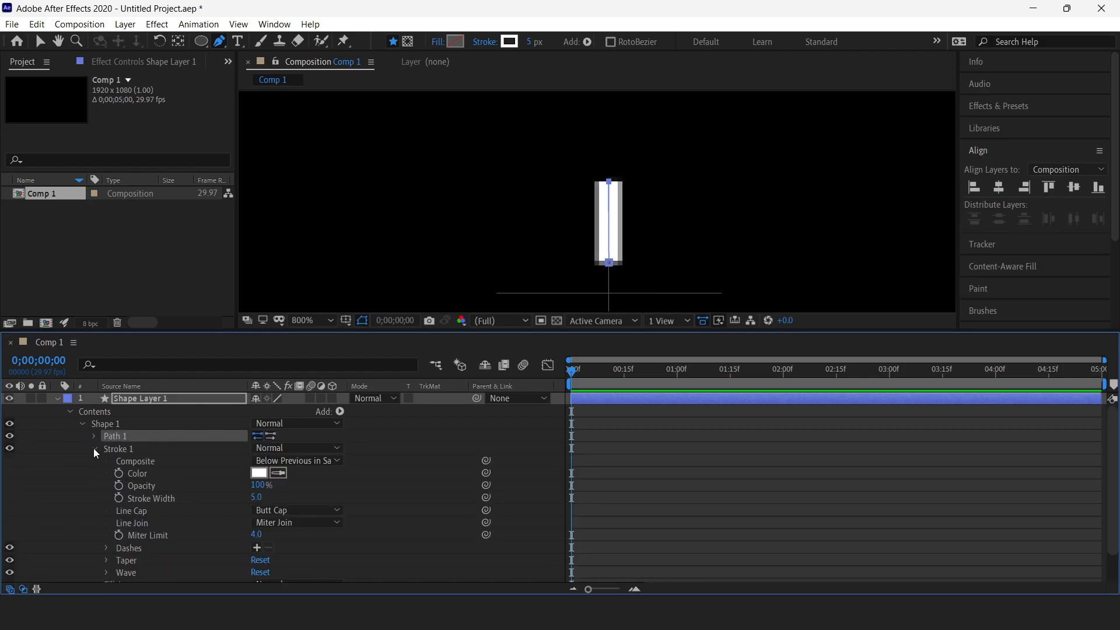
click(264, 472)
mouse_move(247, 391)
mouse_down()
mouse_move(198, 360)
mouse_move(238, 365)
mouse_move(229, 421)
mouse_up()
click(275, 337)
mouse_move(276, 336)
mouse_down()
mouse_move(225, 354)
mouse_move(258, 319)
mouse_up()
click(279, 330)
click(279, 331)
click(390, 321)
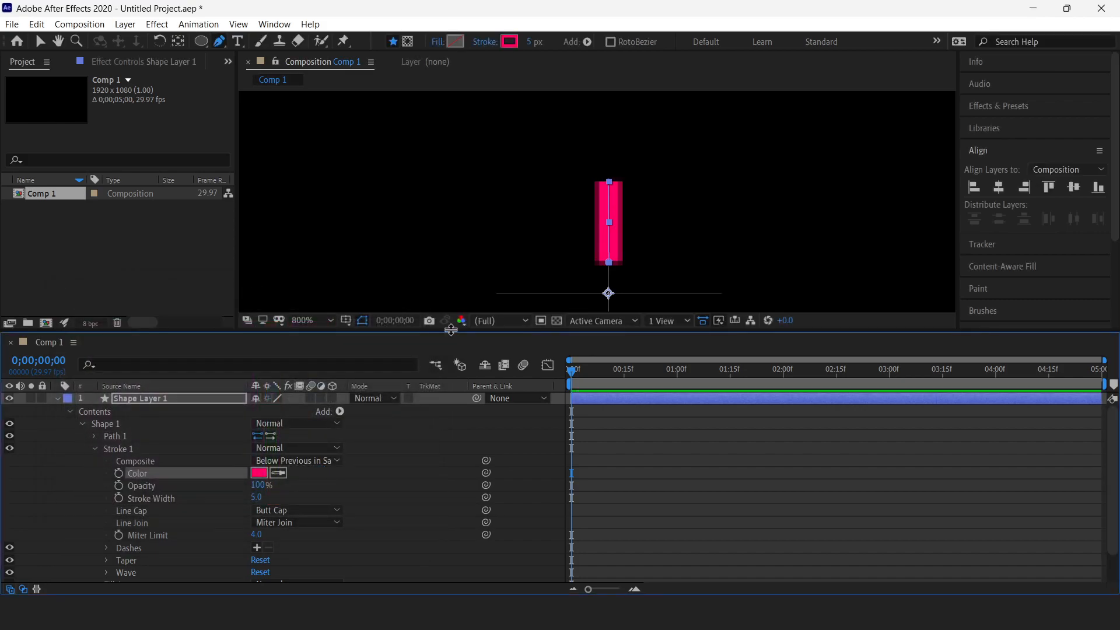
key(comma)
key(period)
click(94, 449)
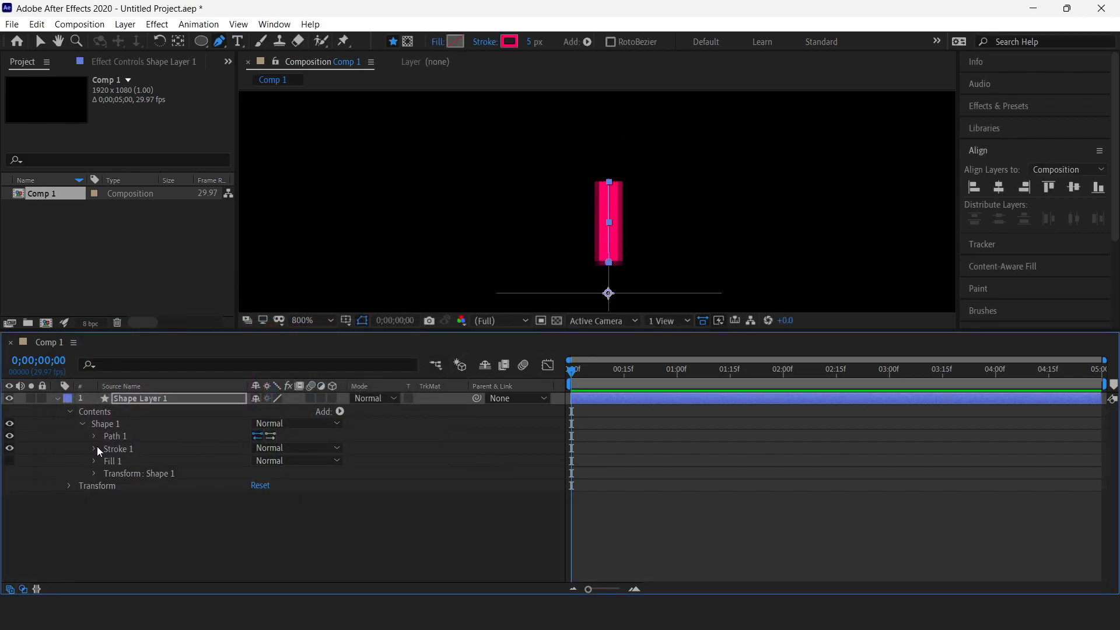
Add a Repeater to the line shape and set its copies to 8
click(339, 411)
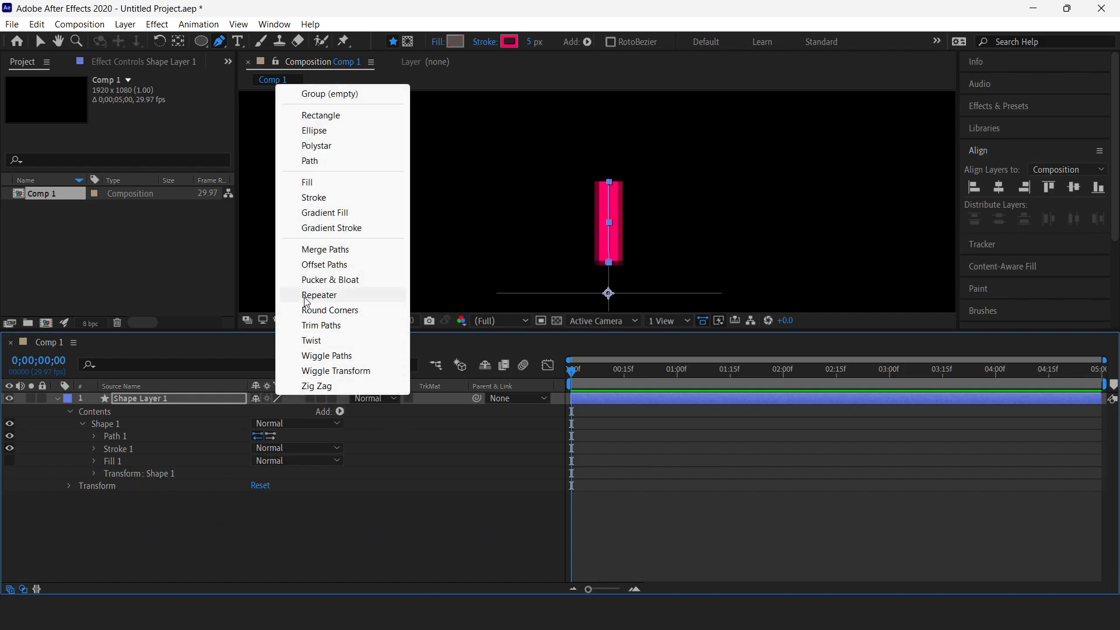
click(319, 295)
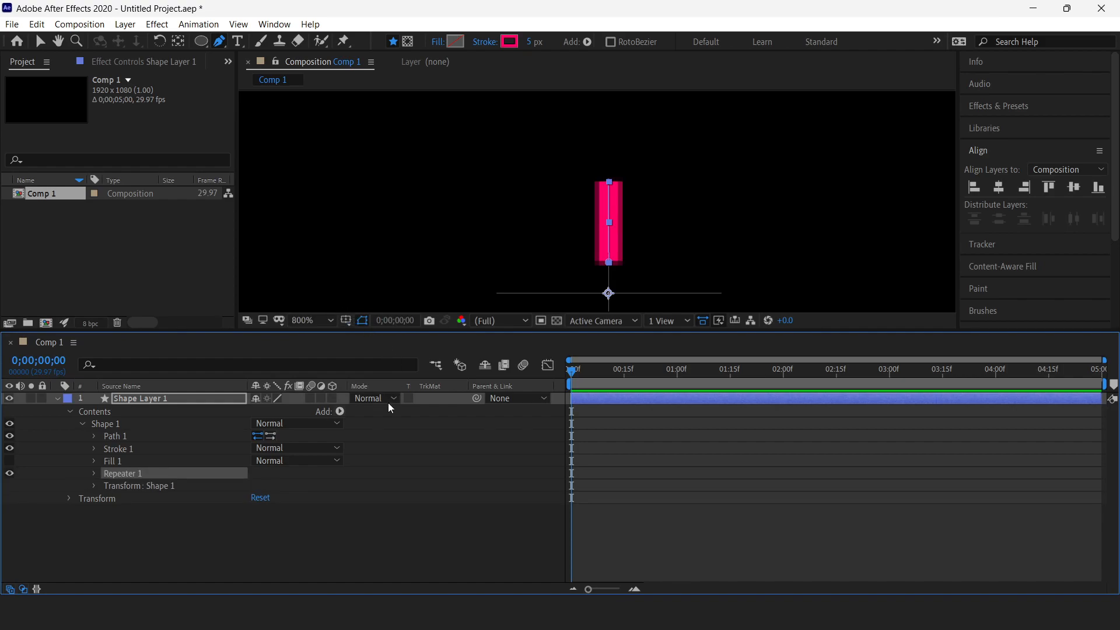
scroll(566, 205, down, 2)
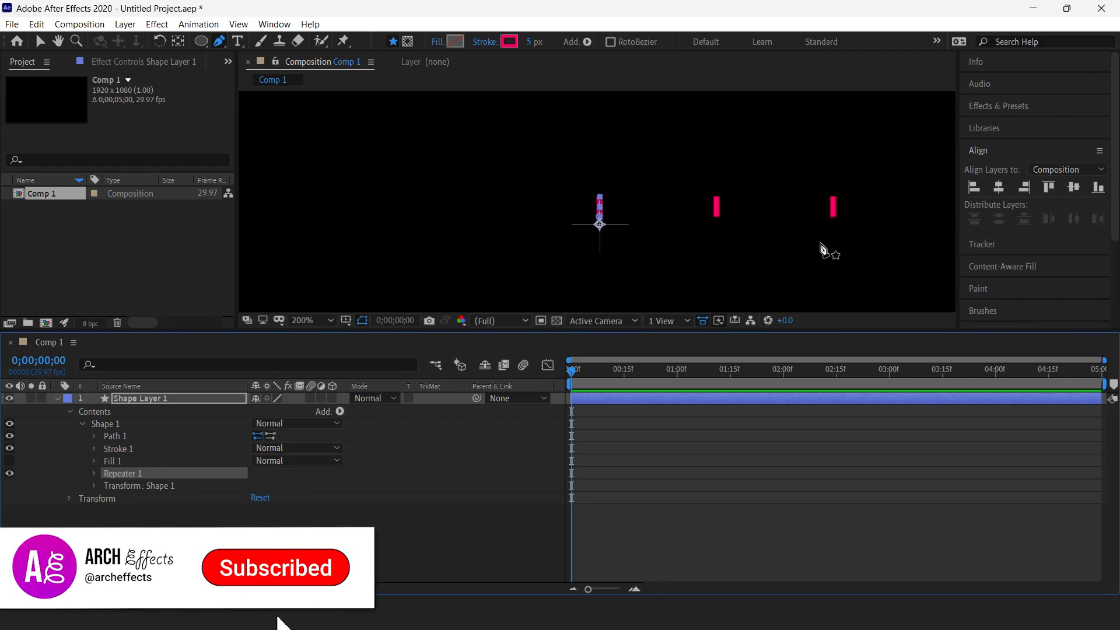
scroll(596, 173, down, 1)
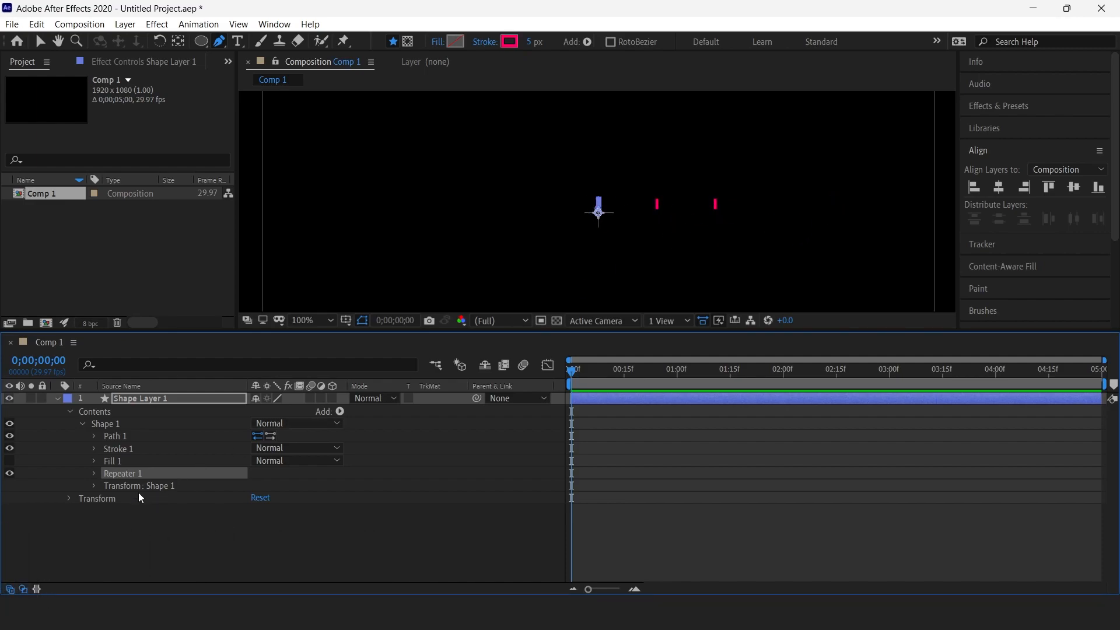
click(95, 474)
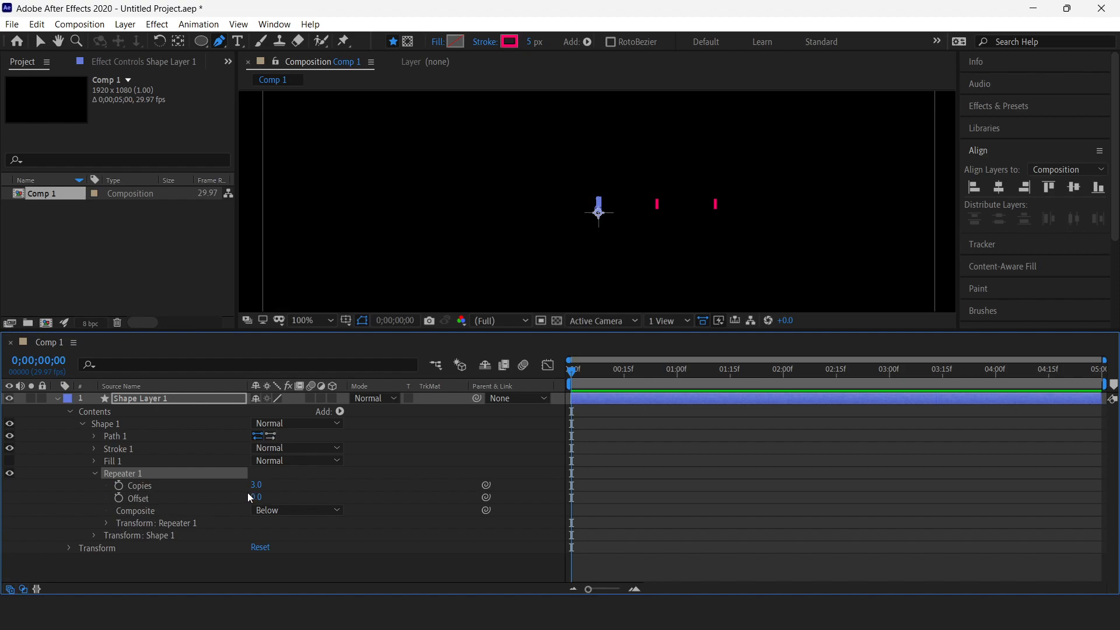
text(8)
key(Return)
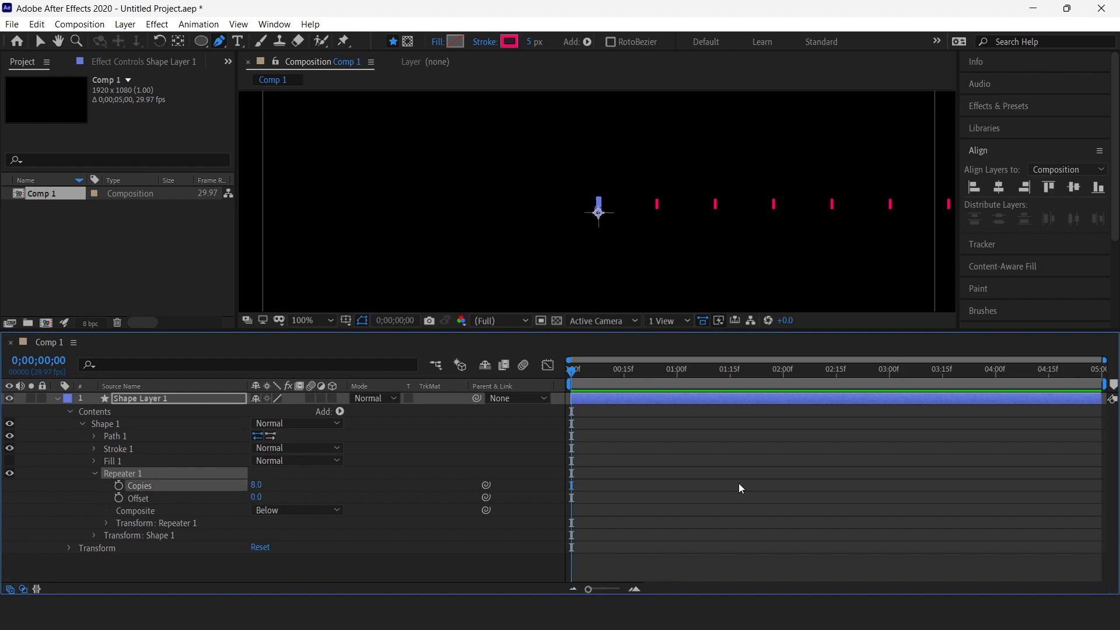
scroll(690, 210, down, 3)
scroll(667, 217, up, 2)
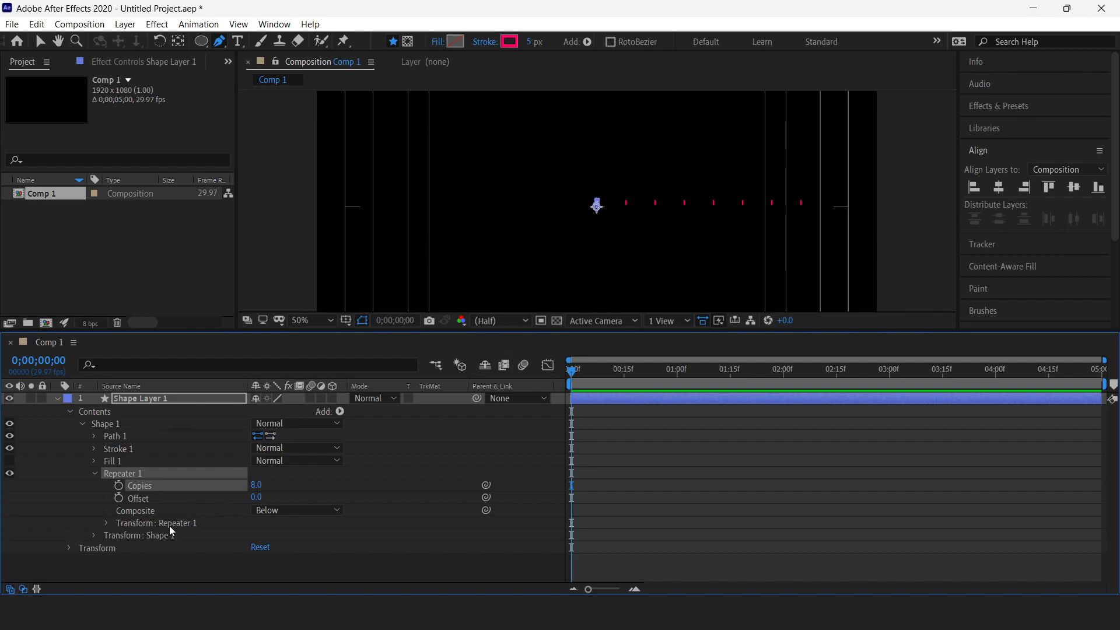
Set the horizontal position in the repeater's transform to 0
click(106, 524)
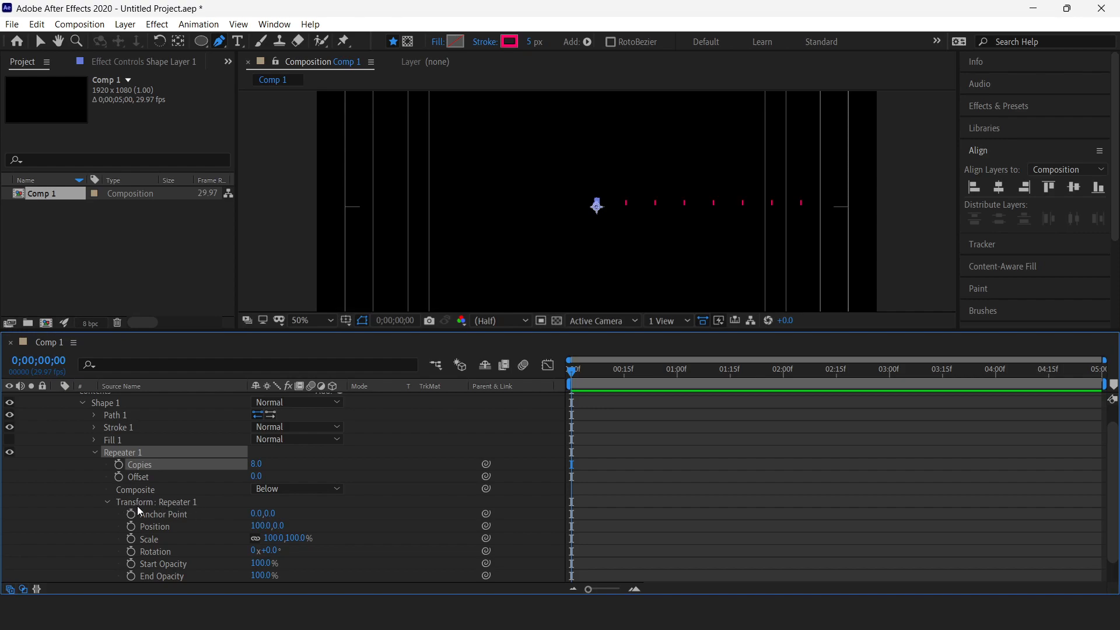
scroll(145, 501, down, 2)
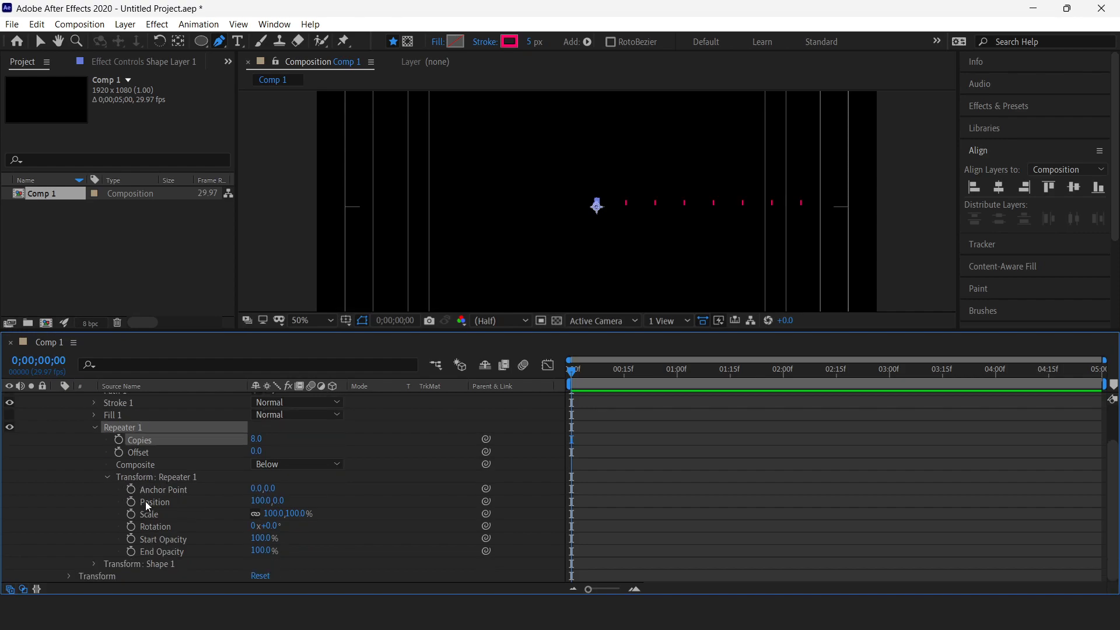
click(258, 502)
text(0)
key(Return)
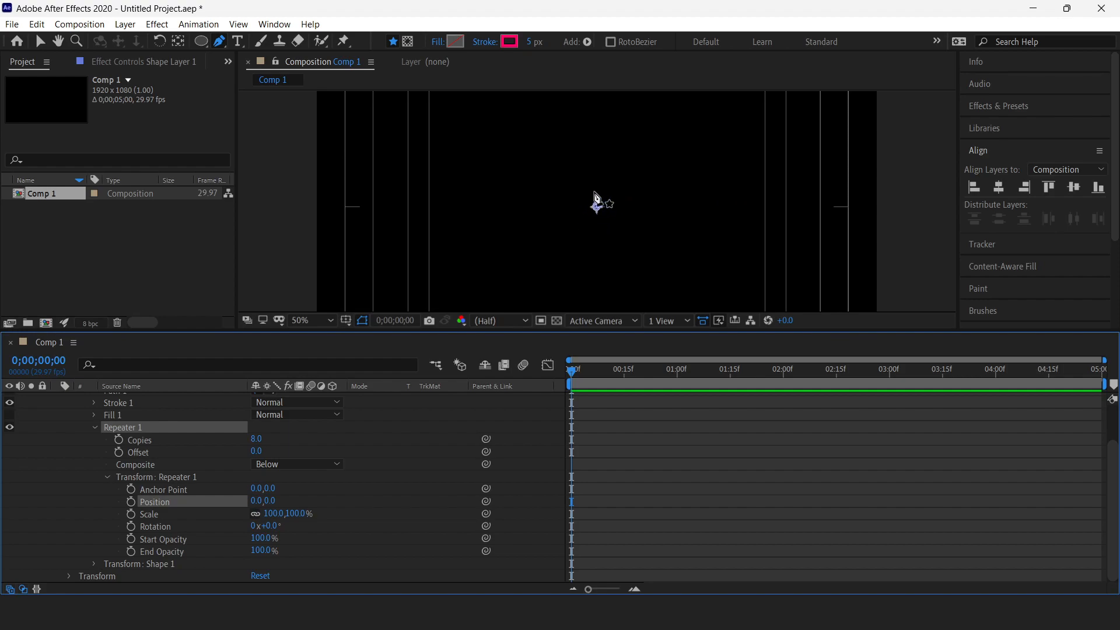
Set the repeater's rotation to 45° to arrange the copies in a radial burst
click(270, 525)
text(45)
key(Return)
key(slash)
key(period)
key(period)
key(period)
key(period)
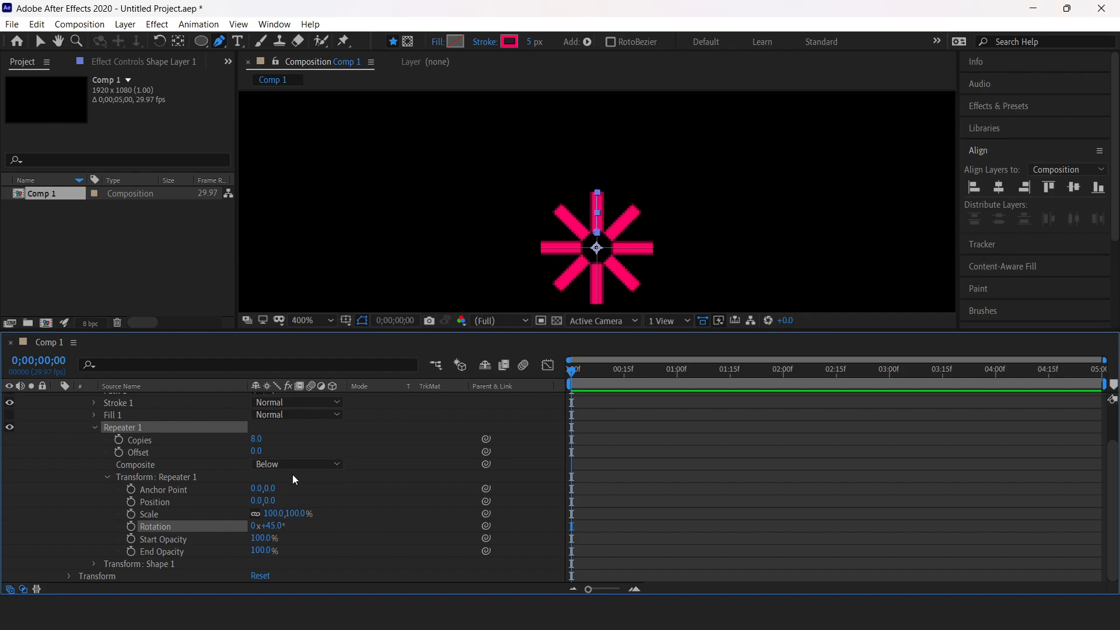
click(108, 477)
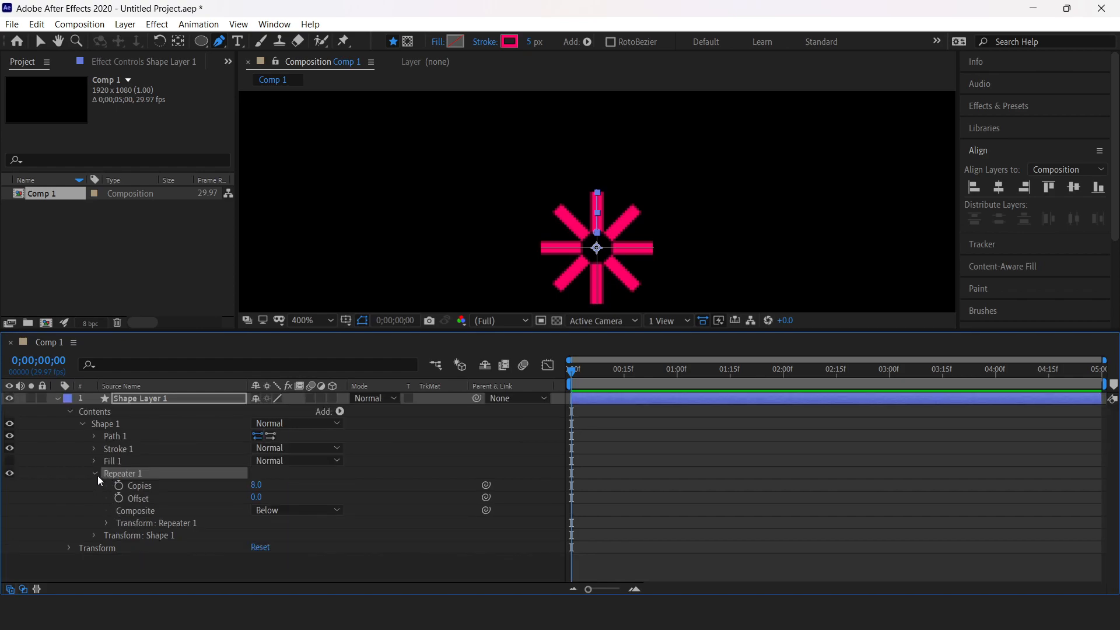
Change the line cap of the pink stroke to Round Cap
click(94, 449)
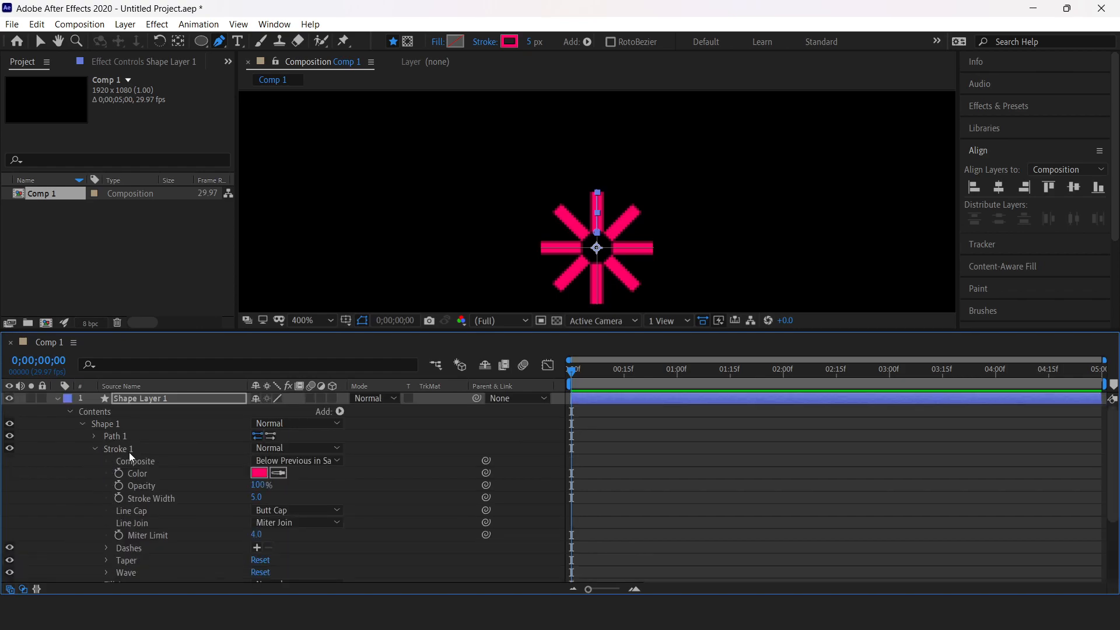
click(300, 512)
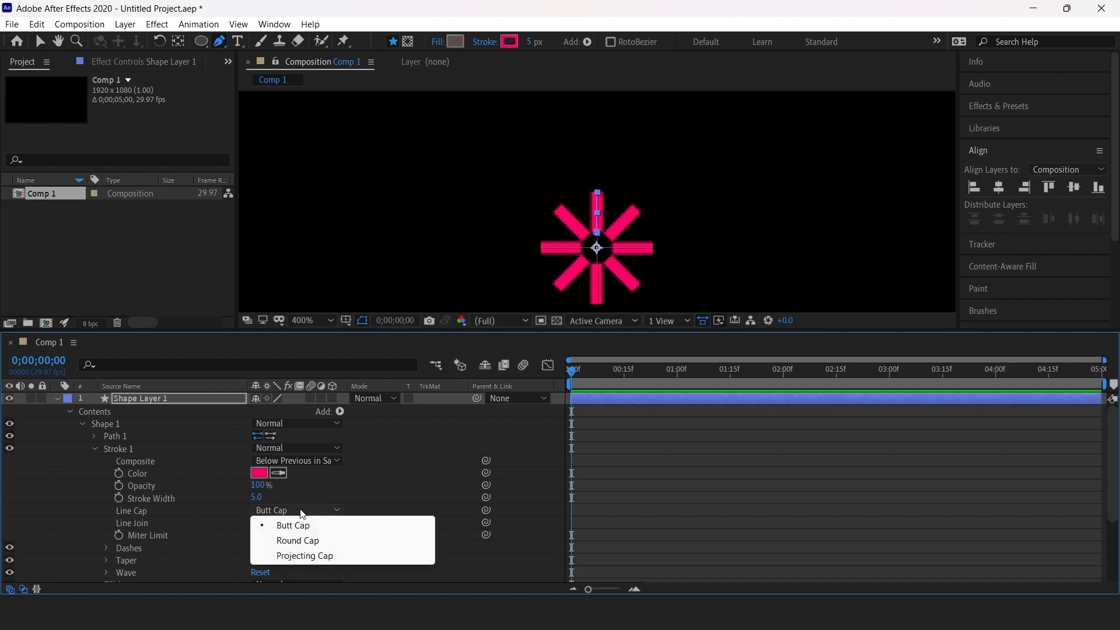
click(291, 543)
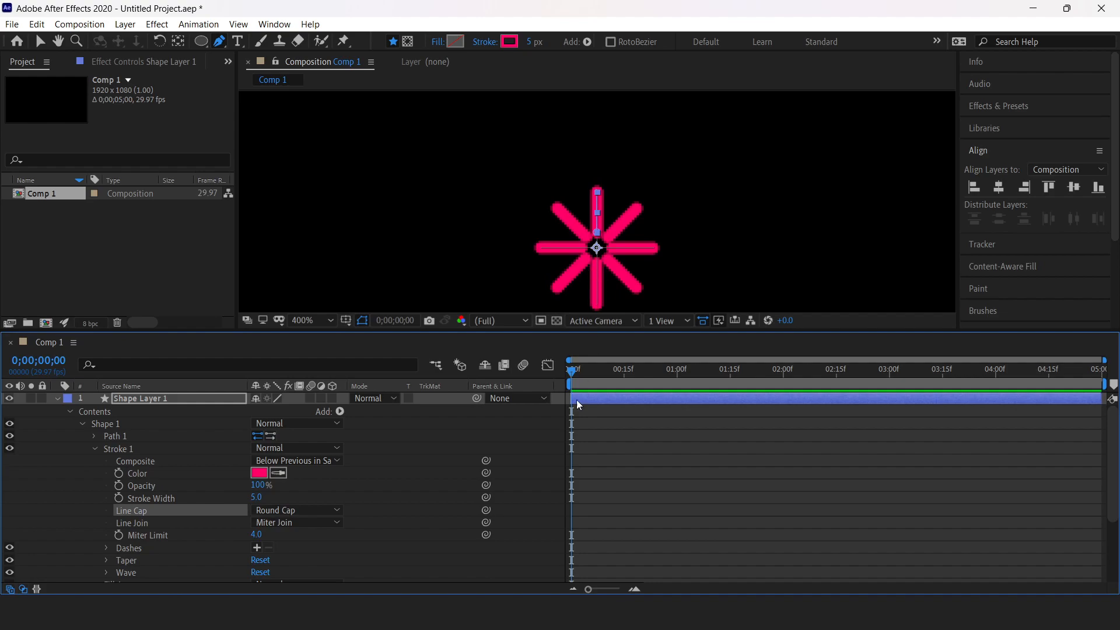
click(94, 449)
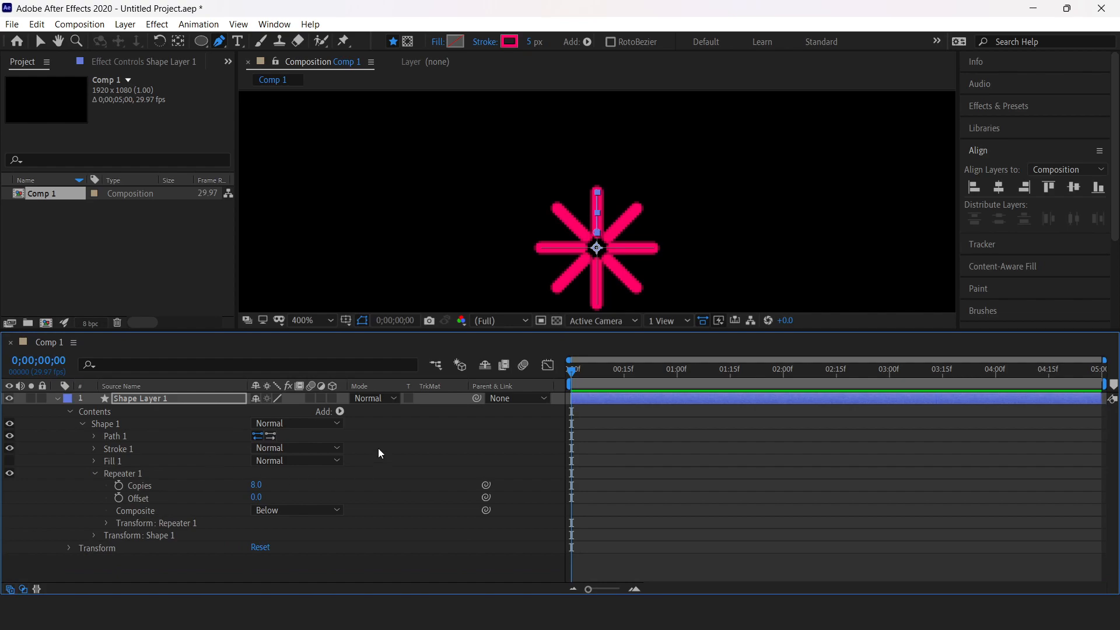
Add Trim Paths to the line shape and reveal its settings
click(339, 412)
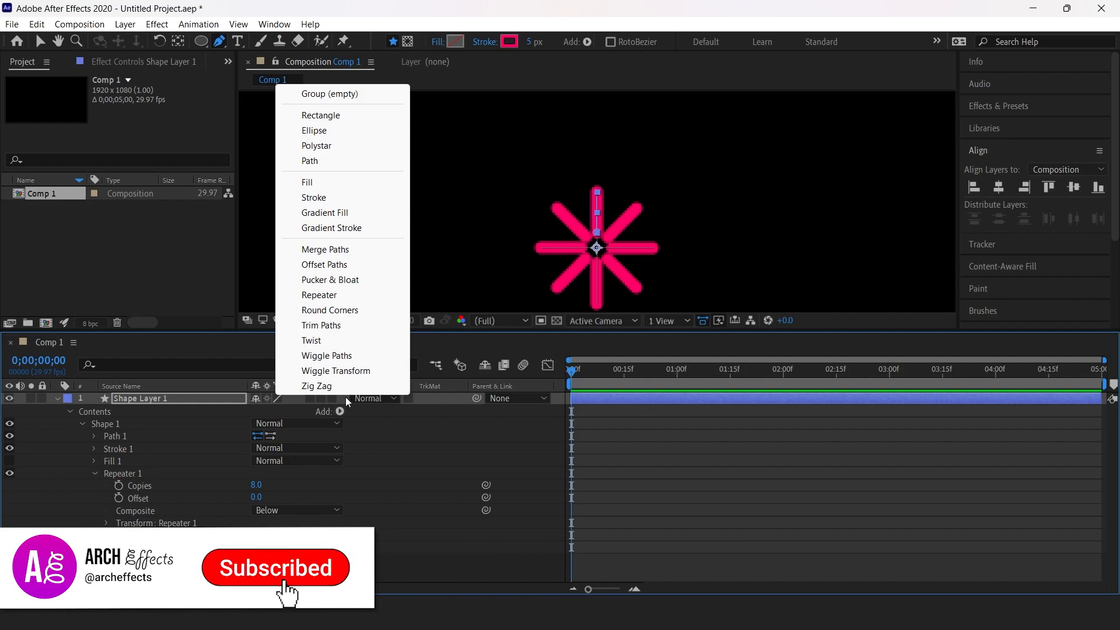
click(330, 325)
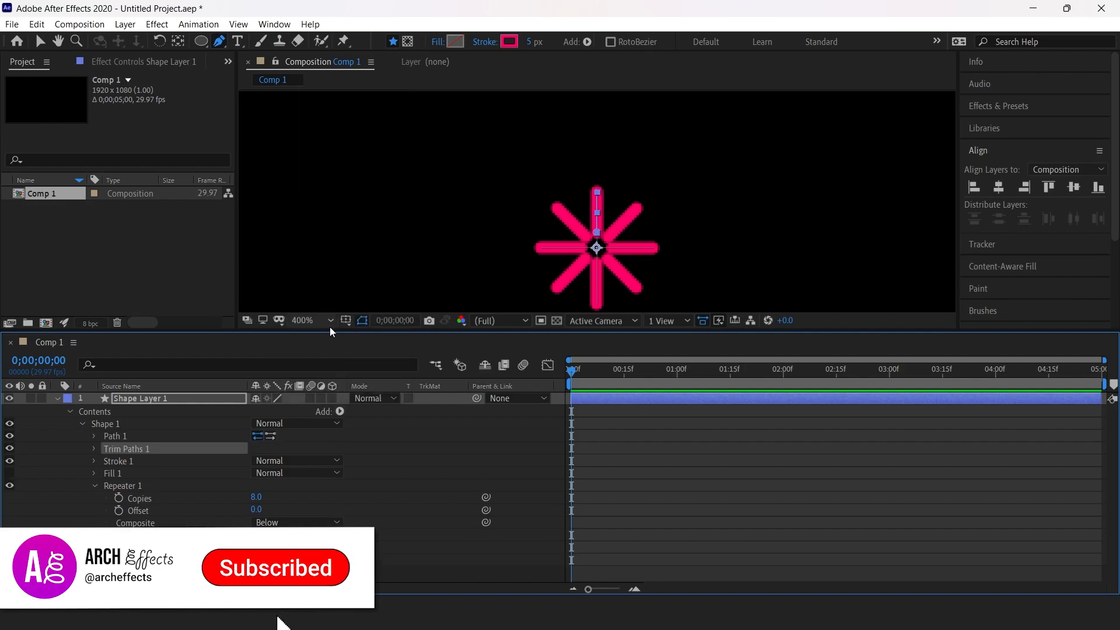
click(93, 448)
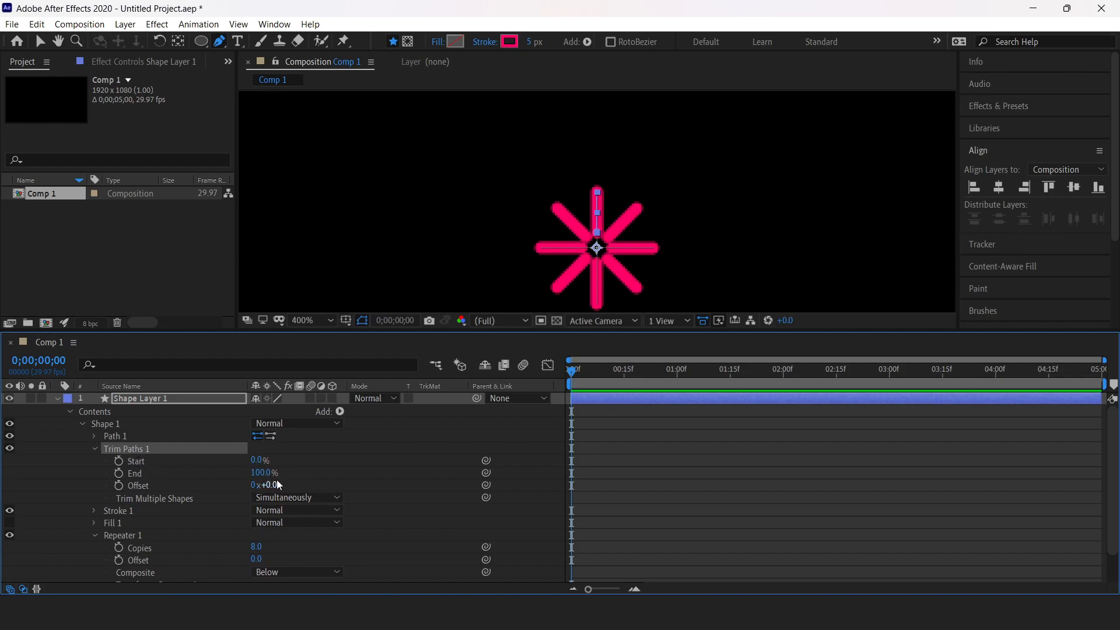
Try a Trim Paths start of 98% and end of 52%, and reset the start to 0%
mouse_move(264, 474)
mouse_down()
mouse_move(236, 475)
mouse_move(415, 482)
mouse_move(180, 481)
mouse_move(287, 483)
mouse_move(252, 463)
mouse_move(328, 458)
mouse_move(198, 476)
mouse_move(351, 475)
mouse_move(267, 482)
mouse_up()
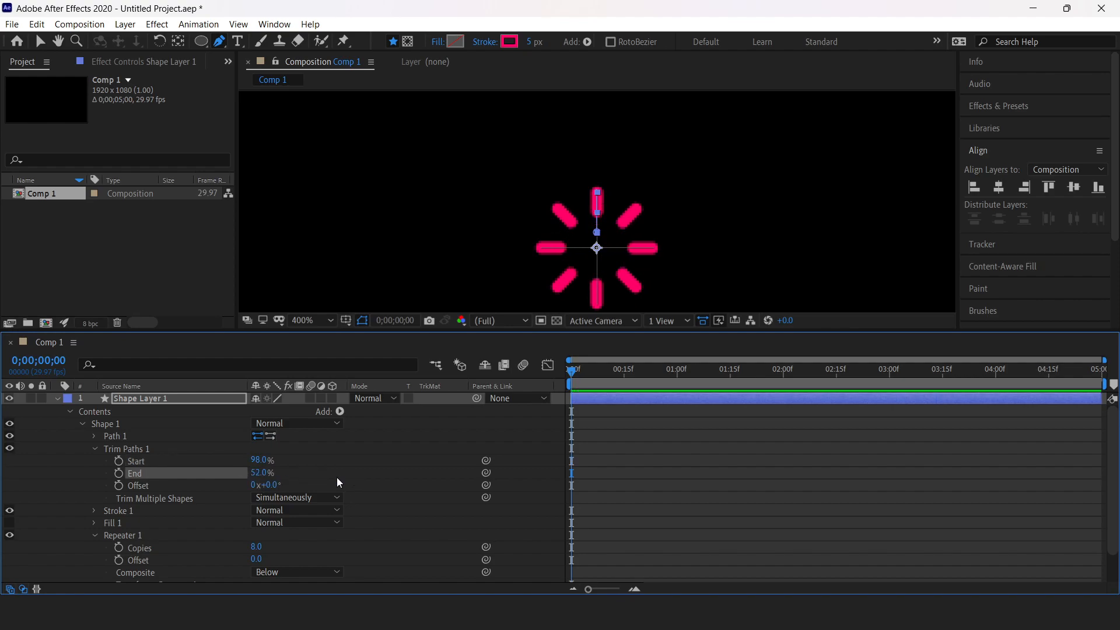
mouse_move(573, 371)
mouse_down()
mouse_move(584, 370)
mouse_move(556, 379)
mouse_up()
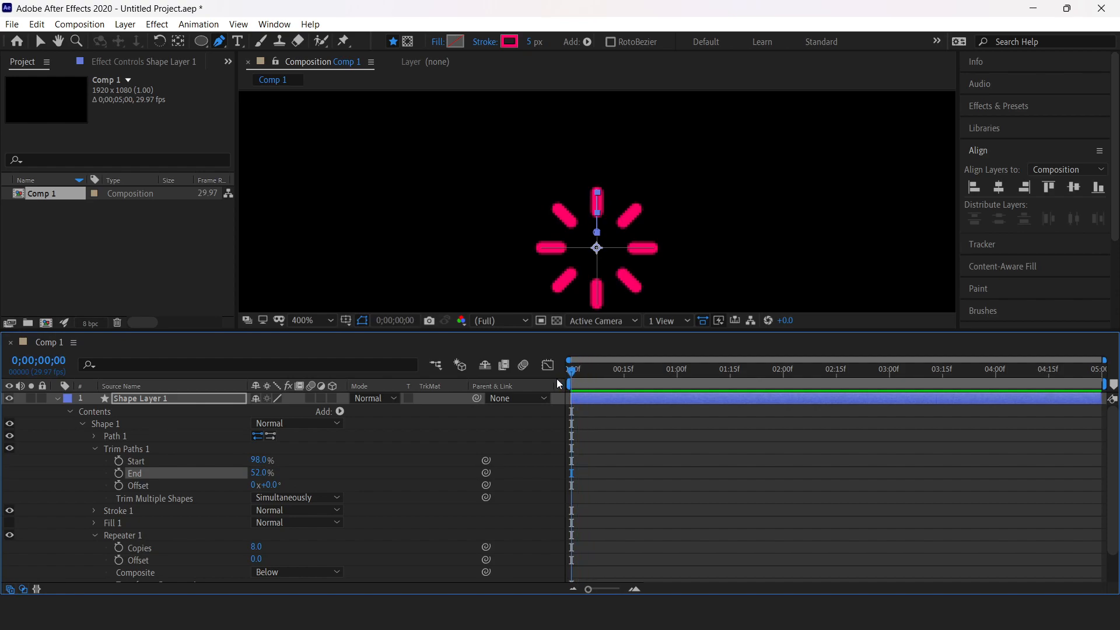
click(258, 460)
text(0)
key(Return)
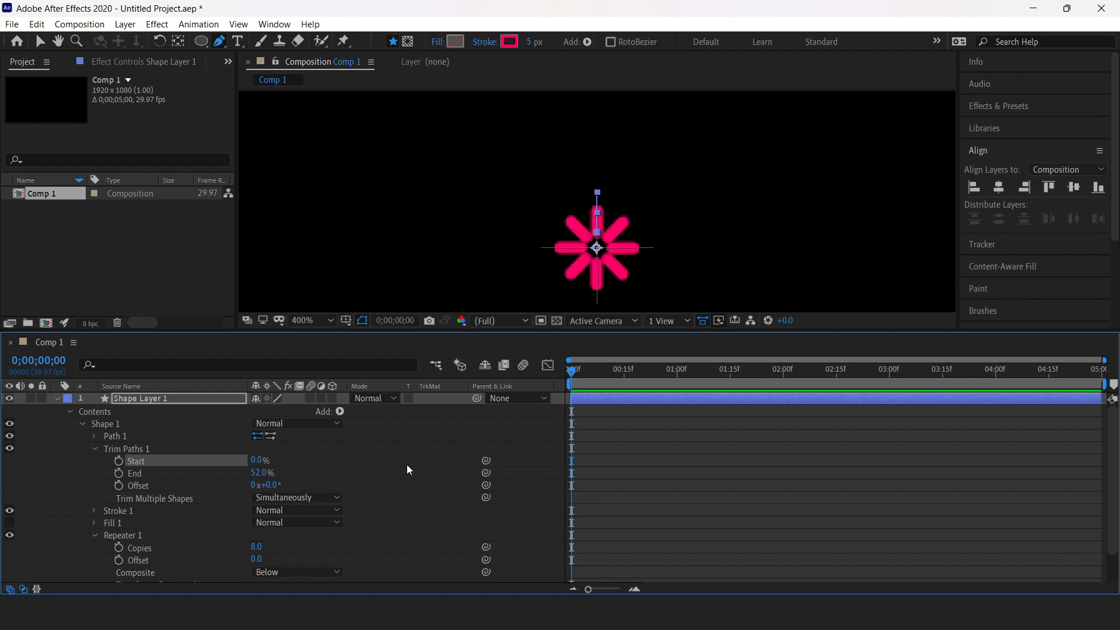
Set the Trim Paths end to 0% and add a keyframe for it at 0;00;00;00
click(258, 473)
text(0)
key(Return)
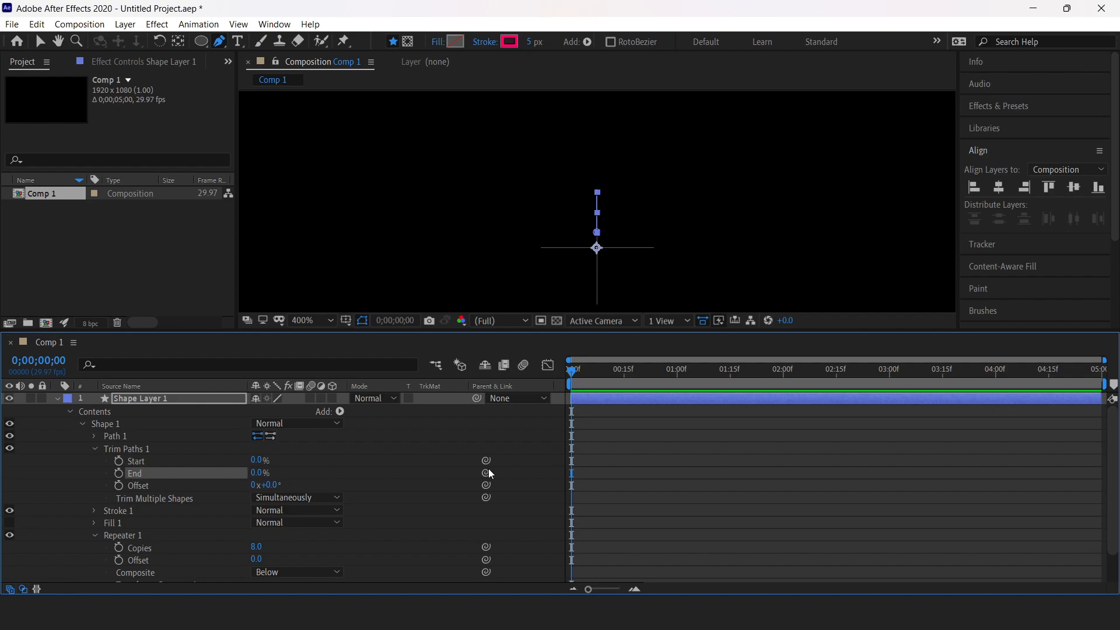
click(119, 473)
Add a Trim Paths End keyframe of 100% at 0;00;00;10
drag(588, 589, 614, 589)
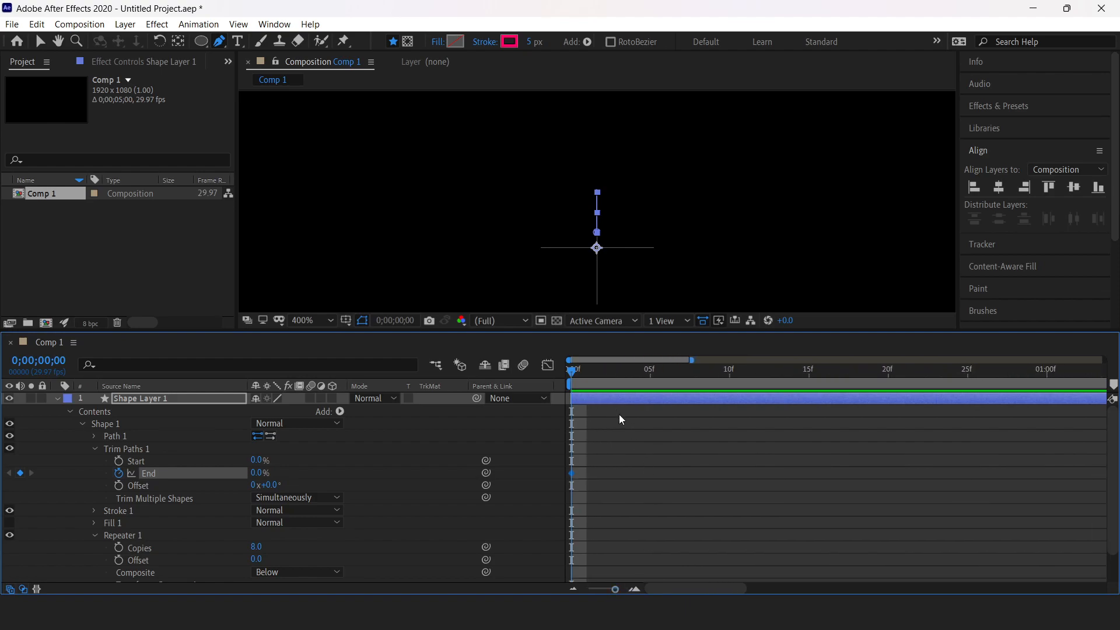
drag(575, 372, 729, 380)
click(258, 473)
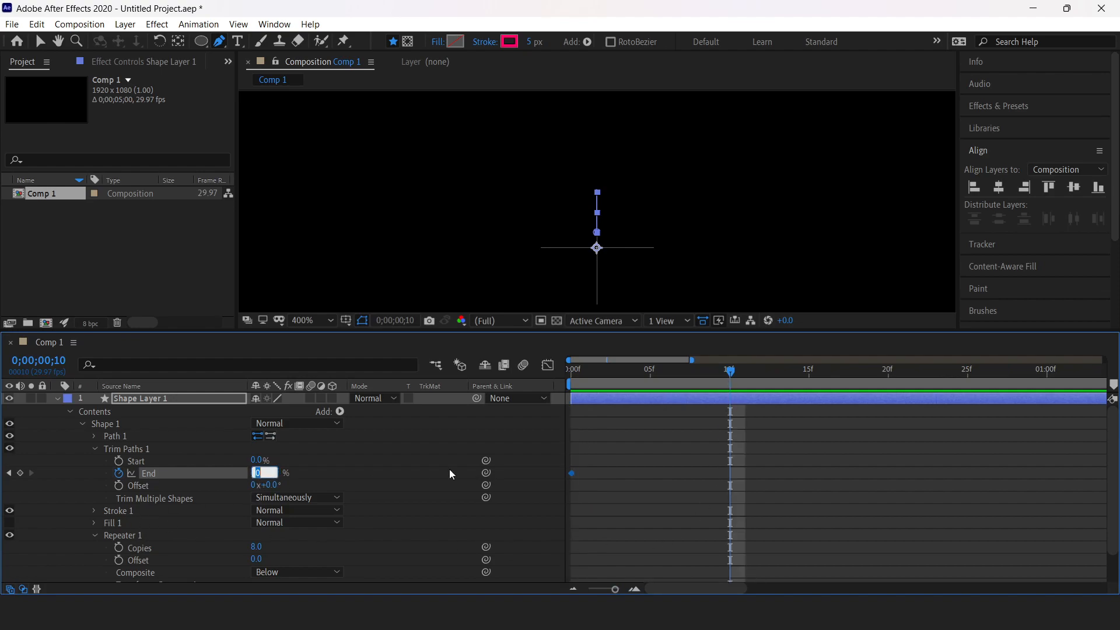
text(100)
key(Return)
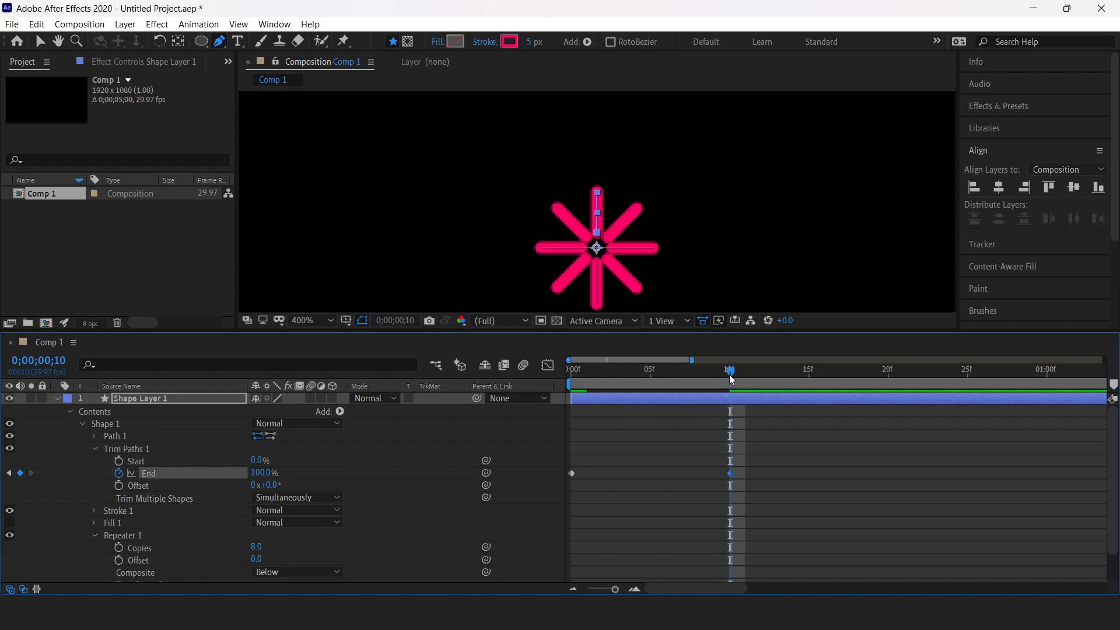
Keyframe the Trim Paths Start at 0% on 0;00;00;05 and at 100% on 0;00;00;15
drag(726, 375, 652, 379)
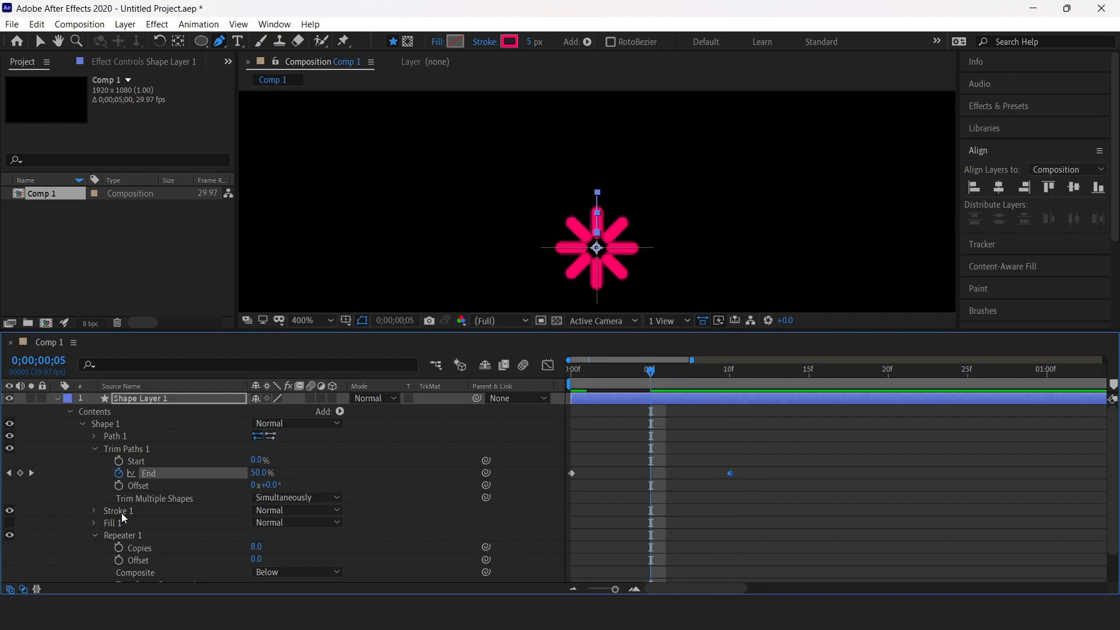
click(119, 461)
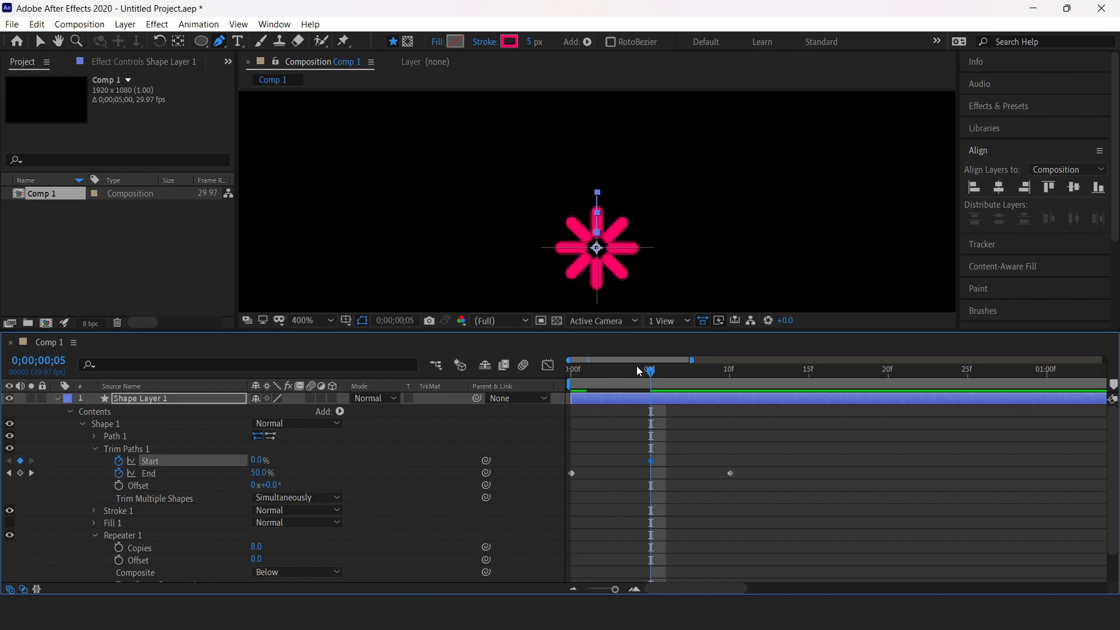
drag(651, 369, 809, 376)
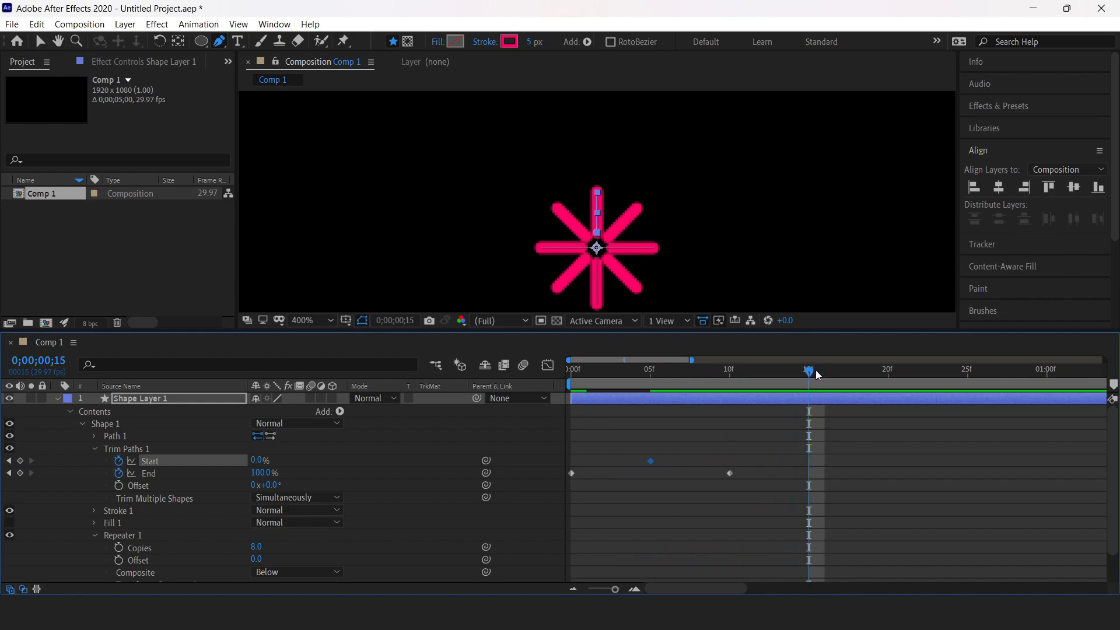
click(250, 463)
click(257, 460)
click(386, 460)
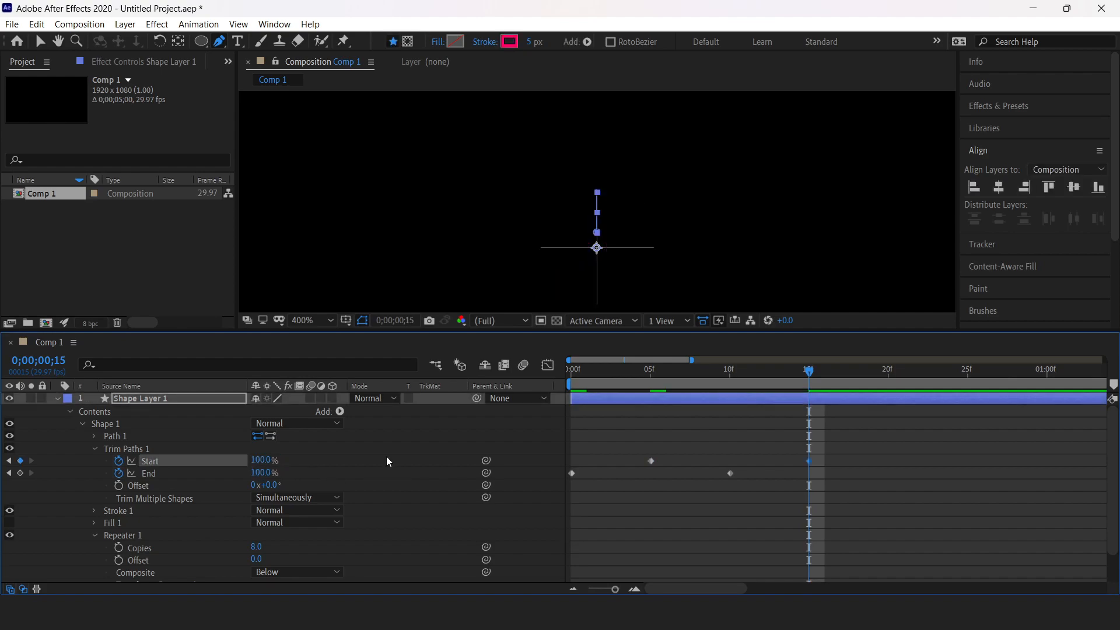
Preview the line burst animation from the first frame
drag(808, 373, 530, 395)
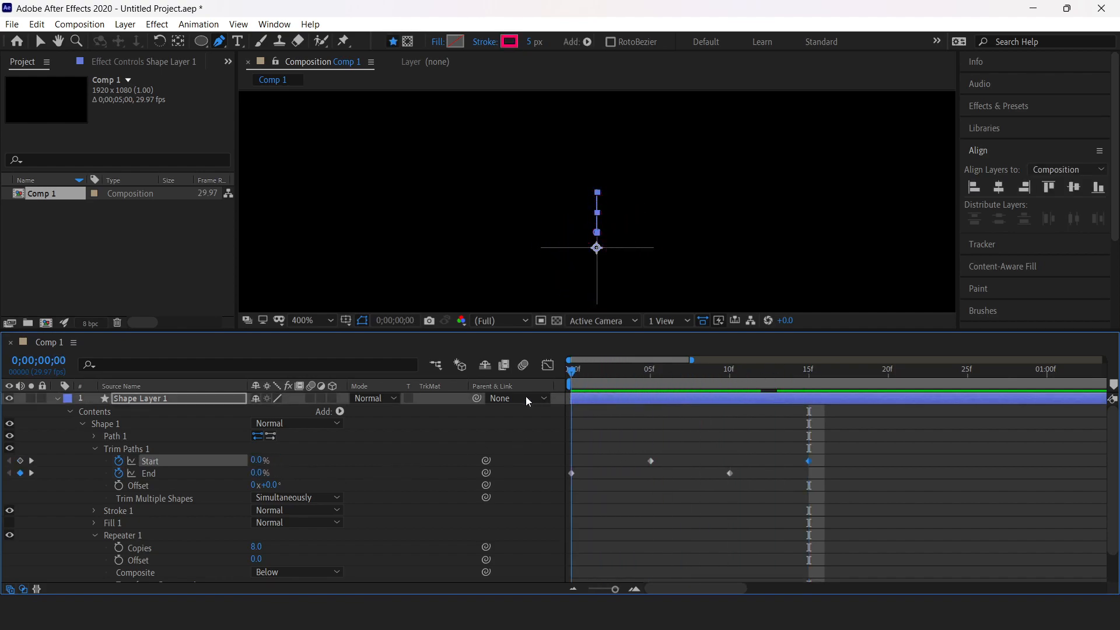
key(space)
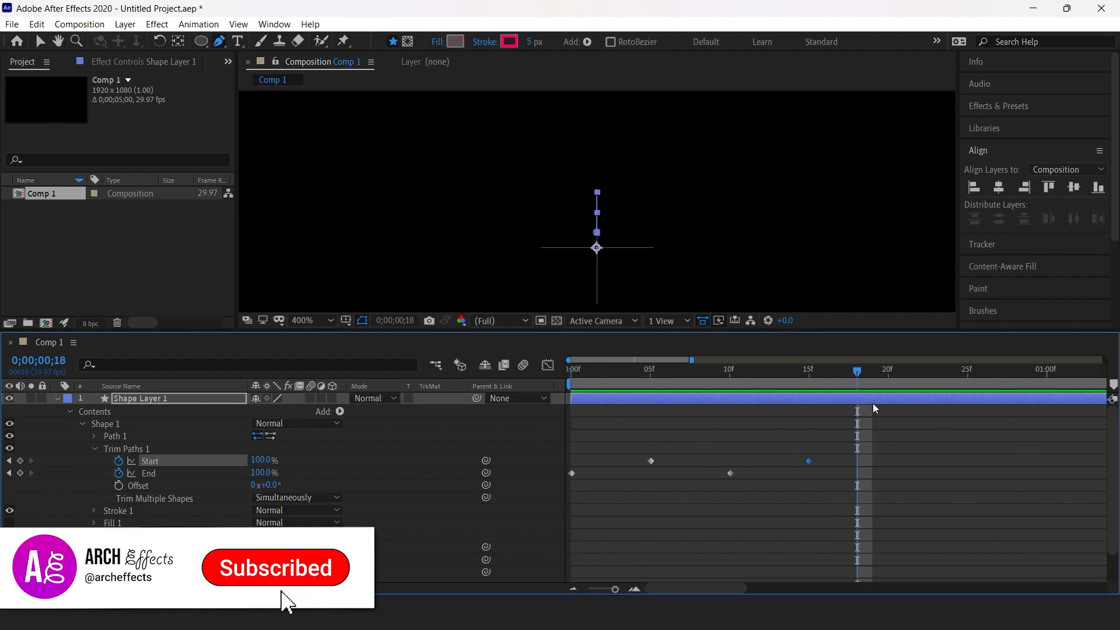
key(space)
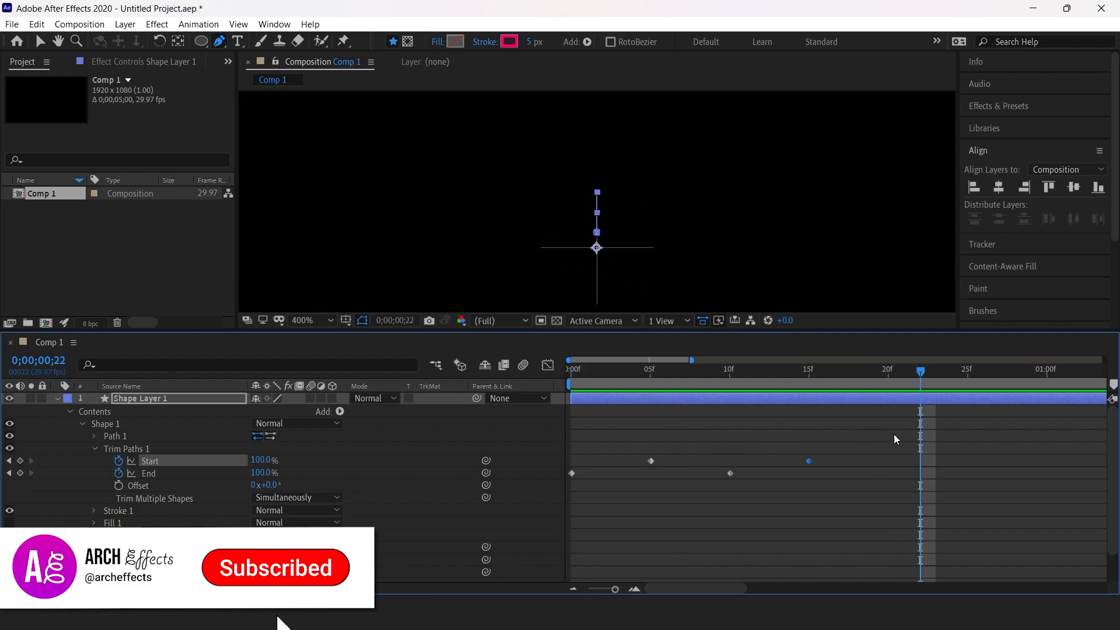
drag(915, 372, 752, 404)
Apply Easy Ease to all four Trim Paths Start and End keyframes and preview the animation
drag(879, 531, 567, 447)
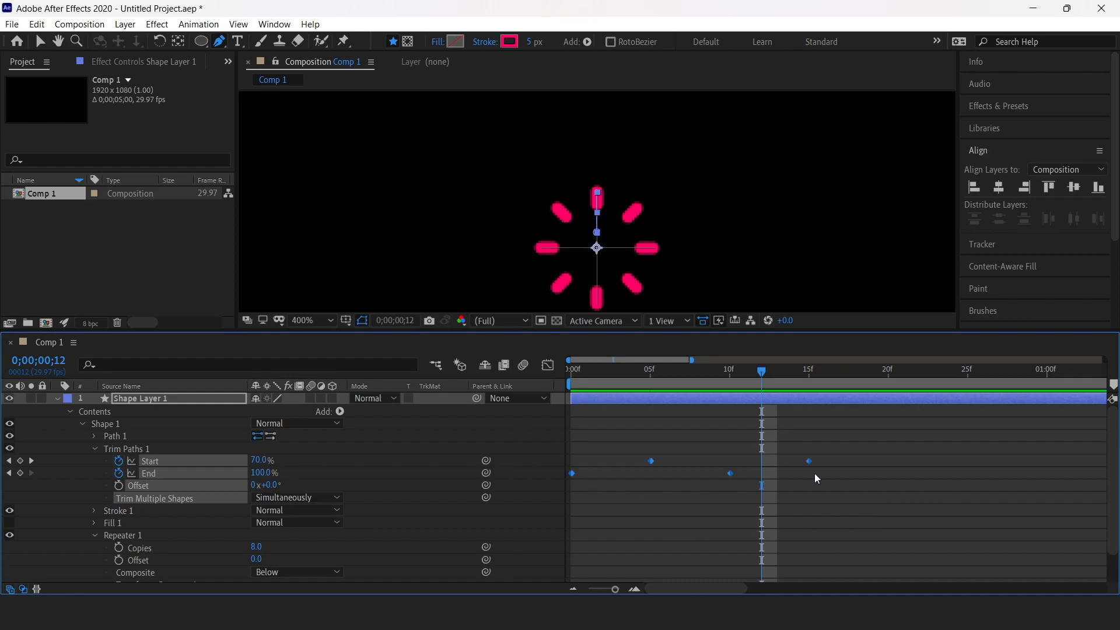
key(F9)
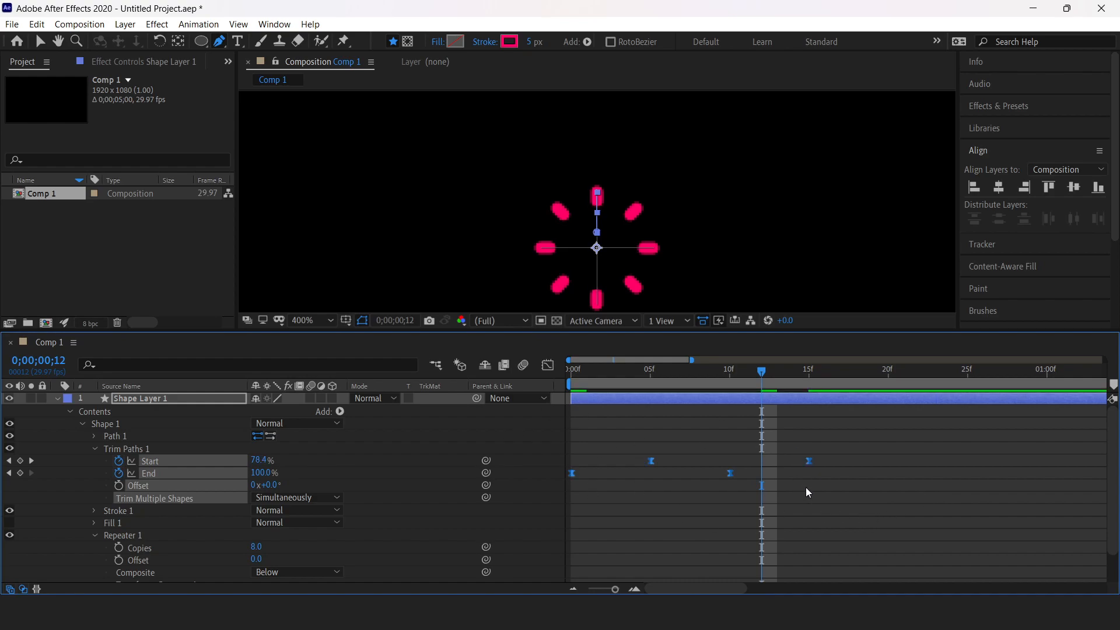
key(space)
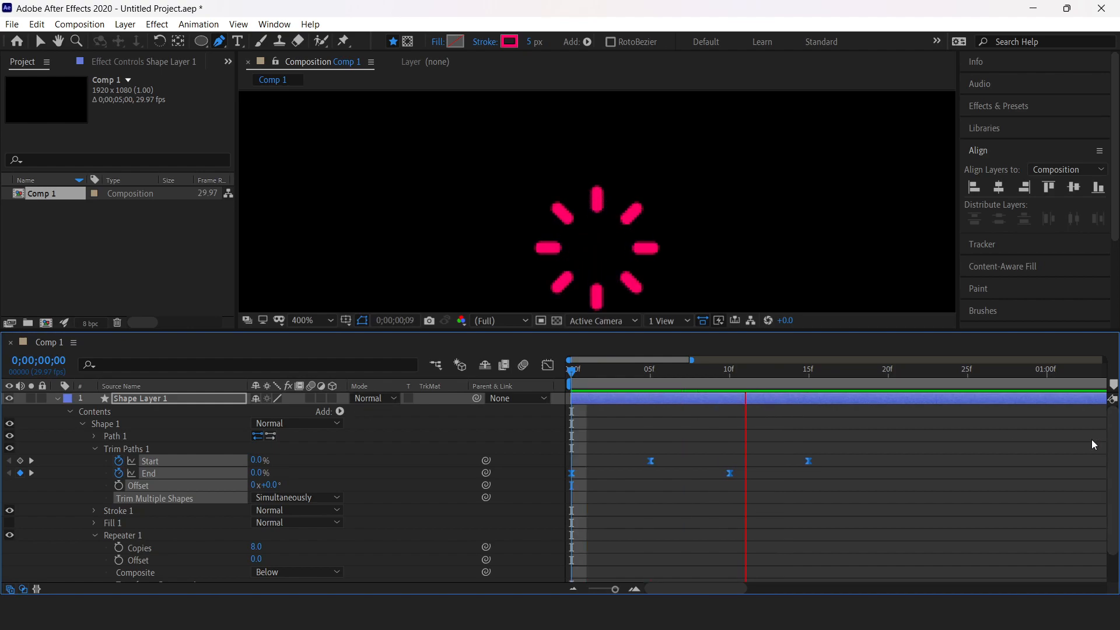
key(space)
key(space)
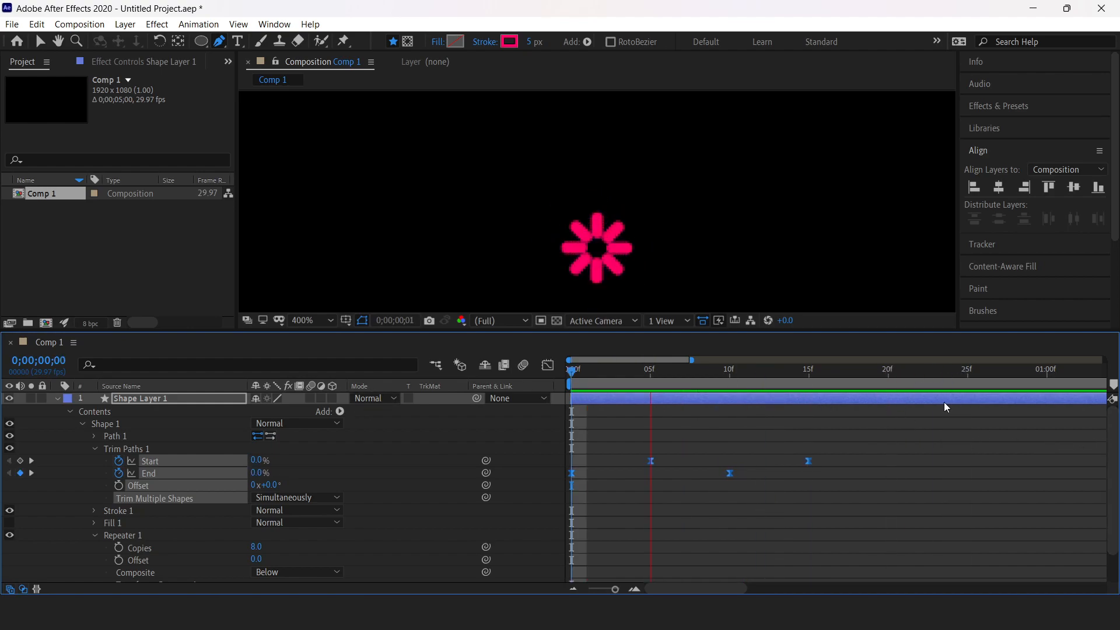
key(space)
Adjust the Start and End speed curves to about 53% outgoing and 54% incoming influence, and preview the animation
click(547, 365)
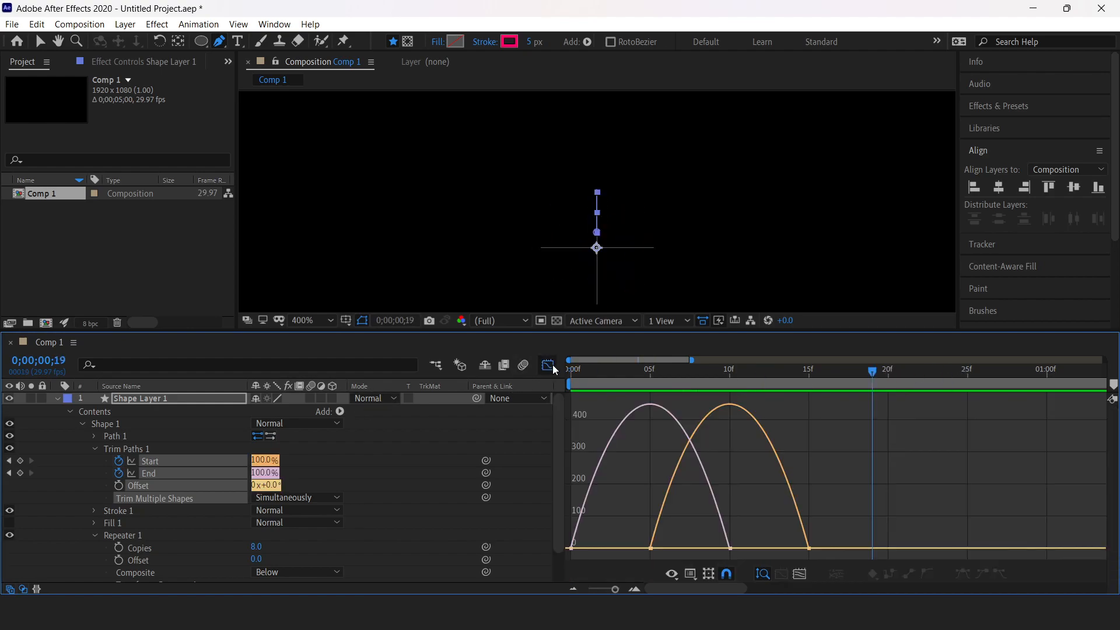
drag(636, 571, 568, 492)
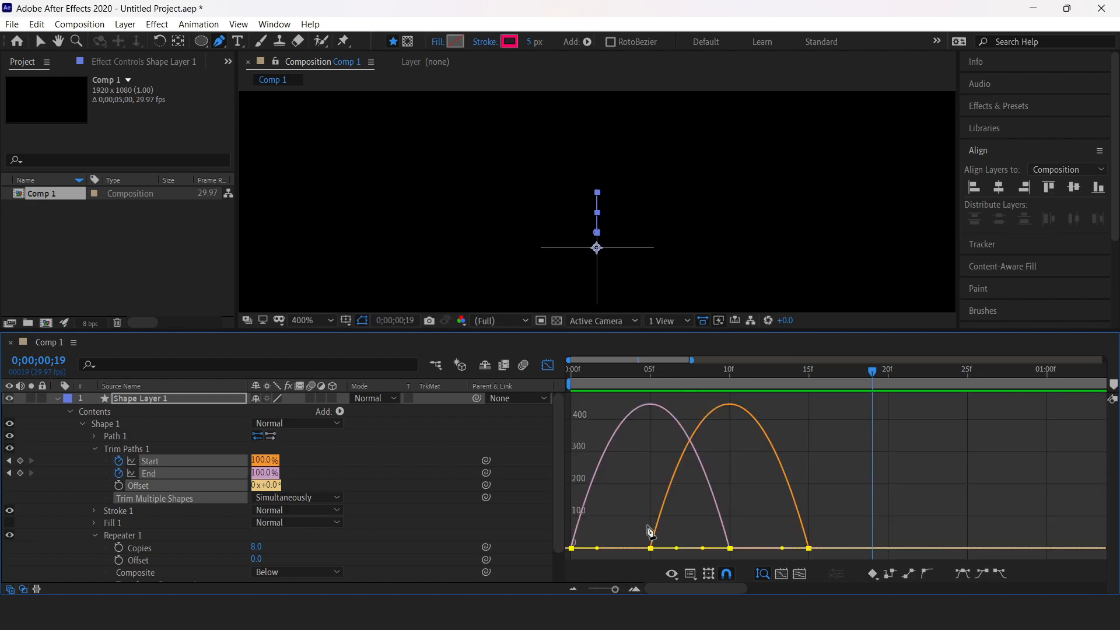
drag(597, 548, 613, 554)
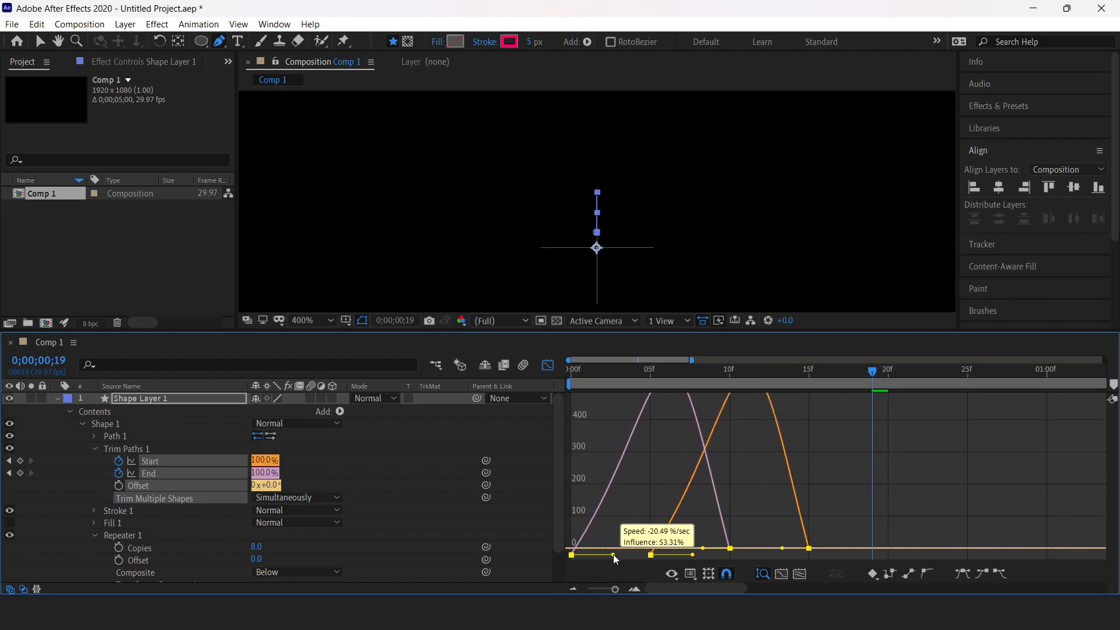
drag(782, 543, 764, 541)
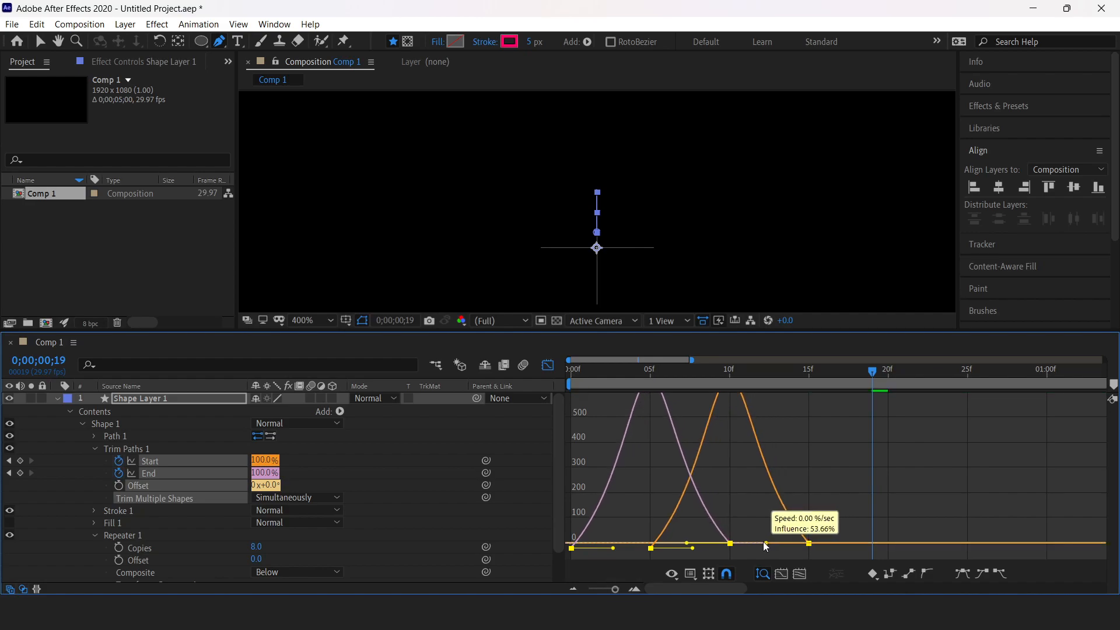
click(547, 365)
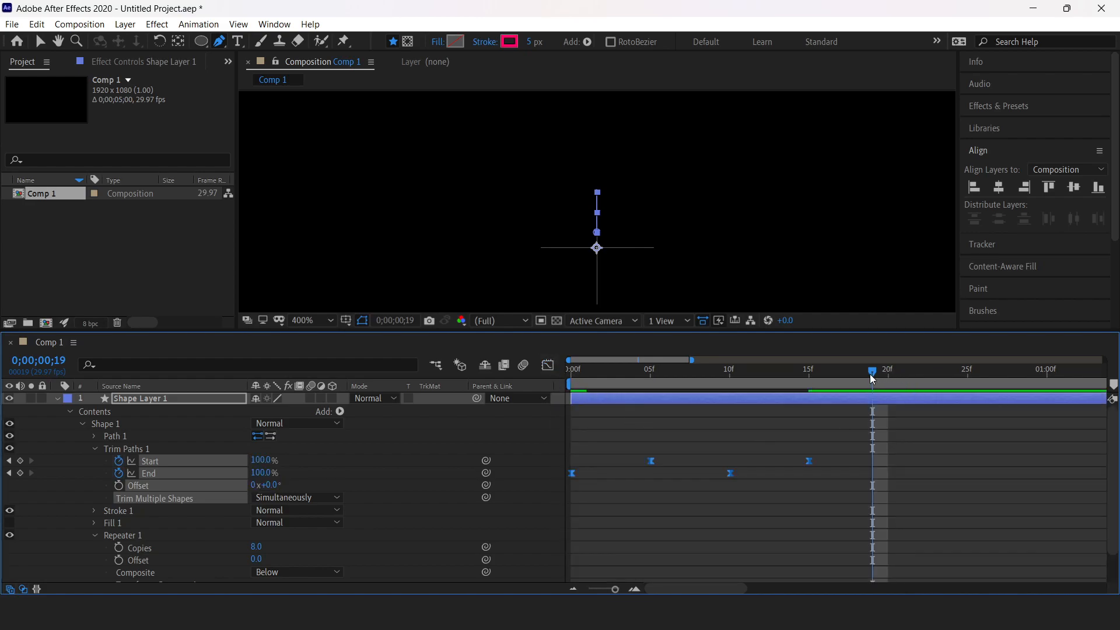
key(space)
key(space)
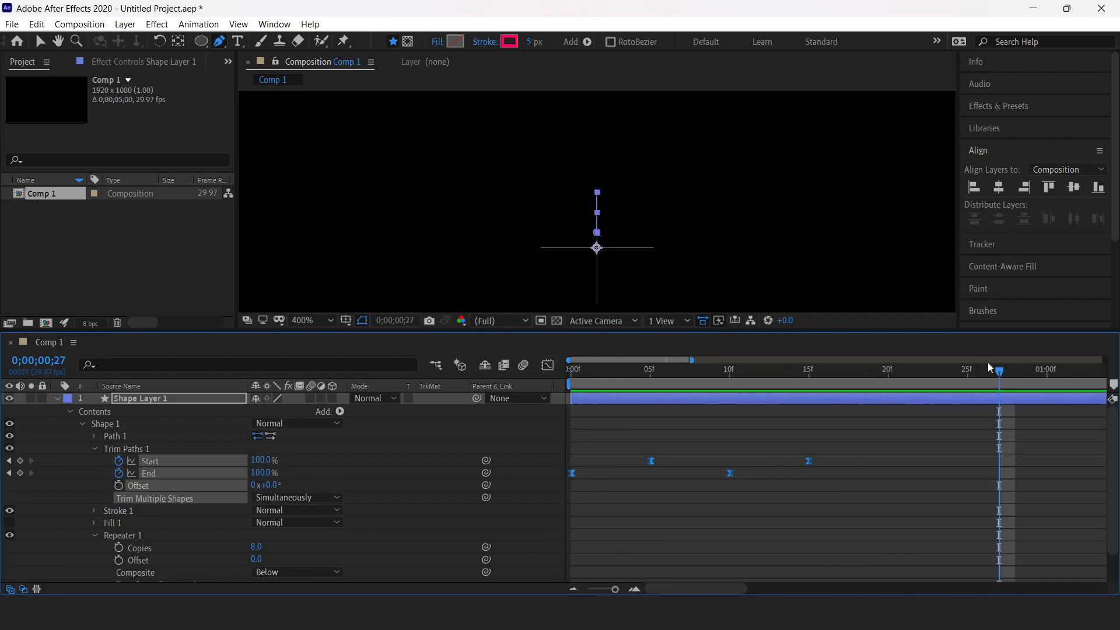
key(space)
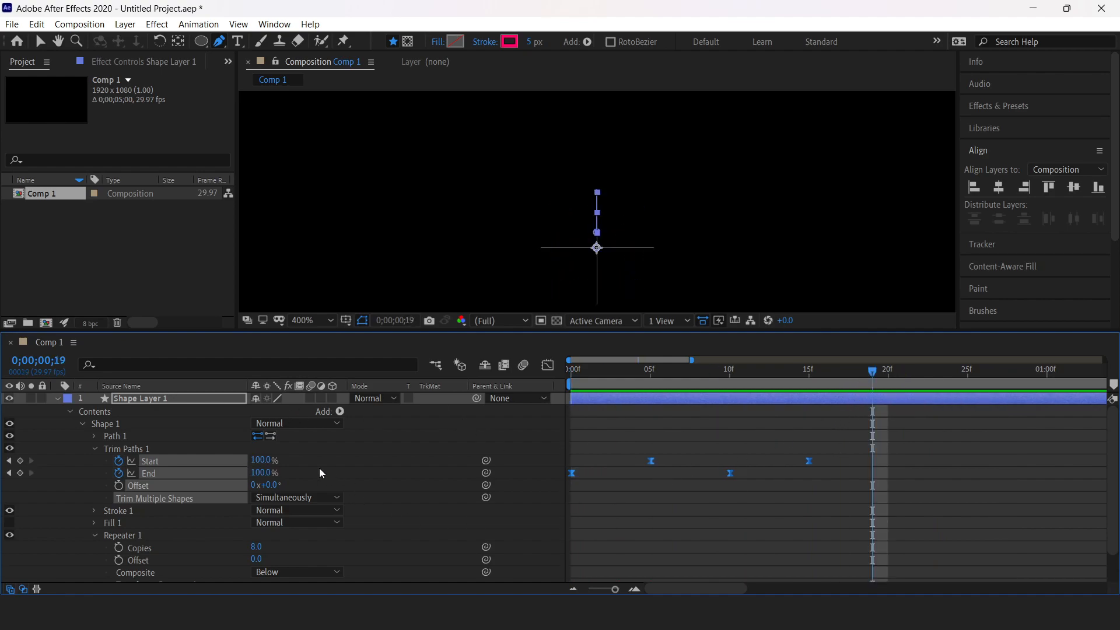
Collapse the shape layer's properties, go to 0;00;00;10 and rename the layer as Line
click(57, 398)
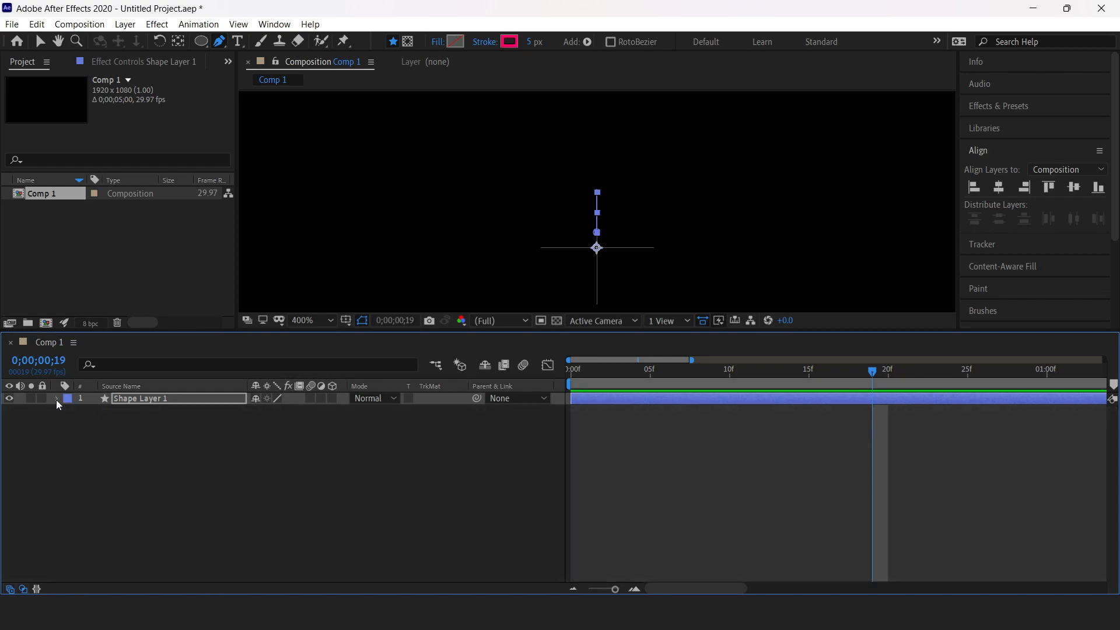
drag(869, 370, 727, 386)
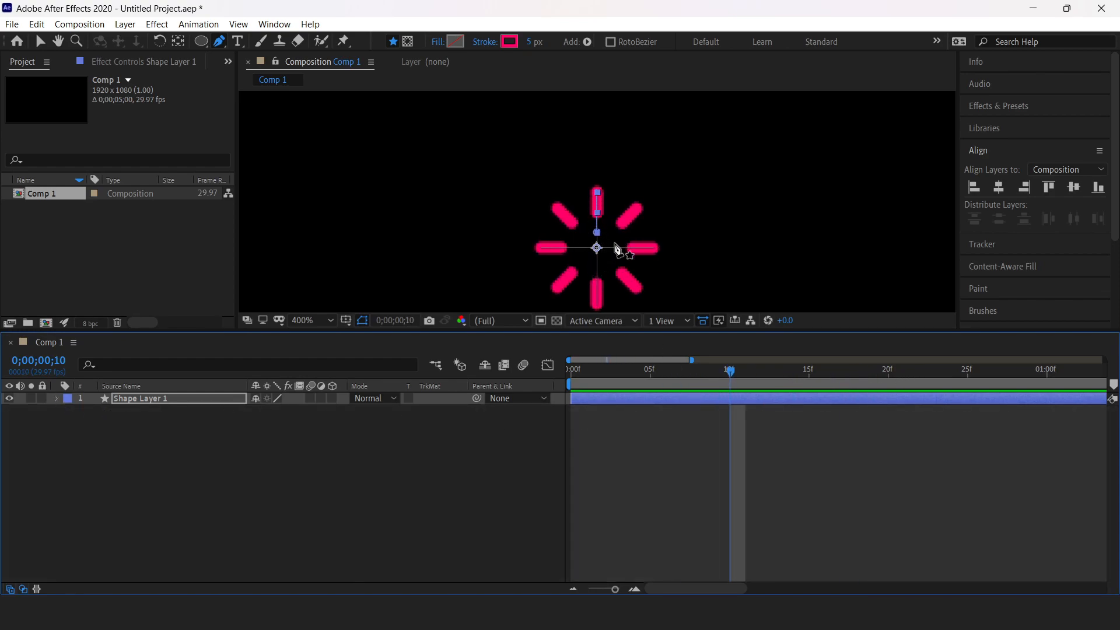
click(141, 398)
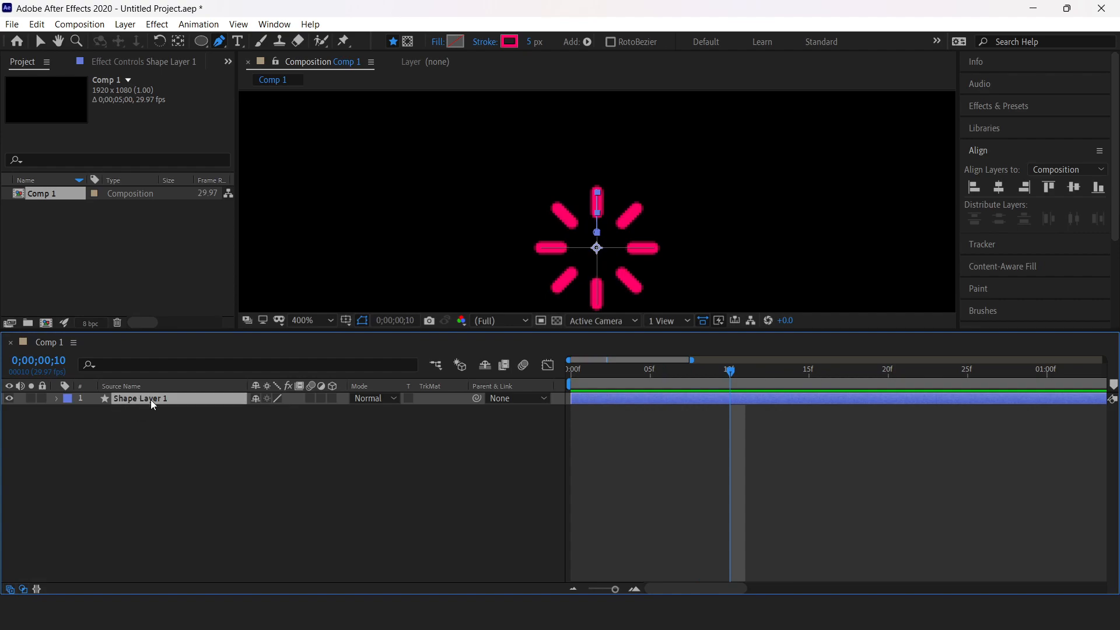
right_click(139, 398)
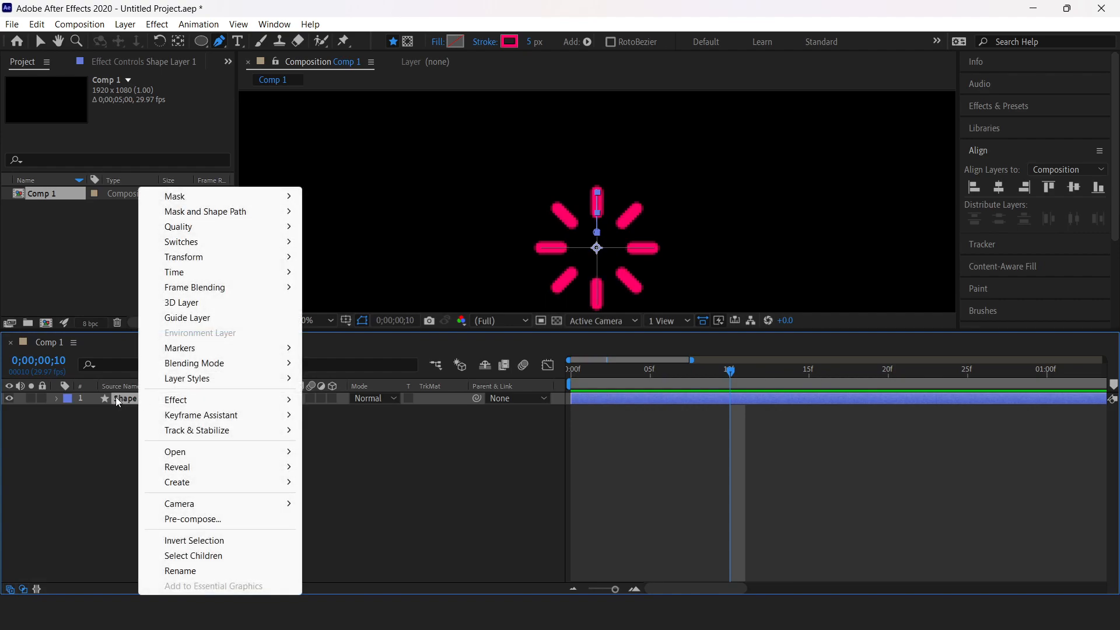
click(177, 570)
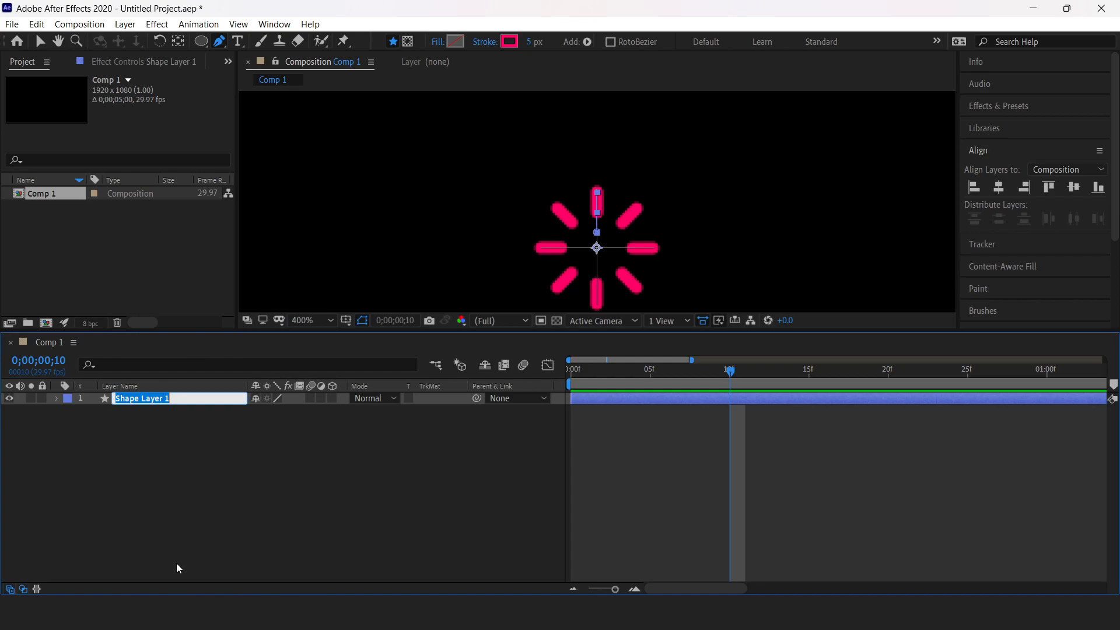
text(Line)
key(Return)
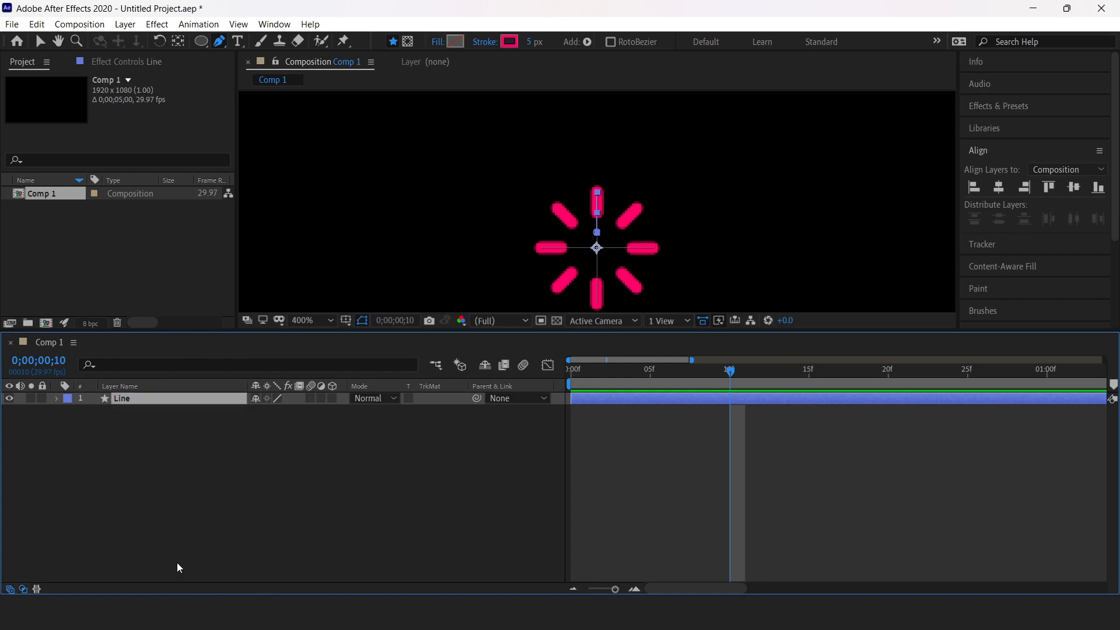
Draw a small circle from the burst's centre on a new shape layer and set its stroke to None
click(179, 506)
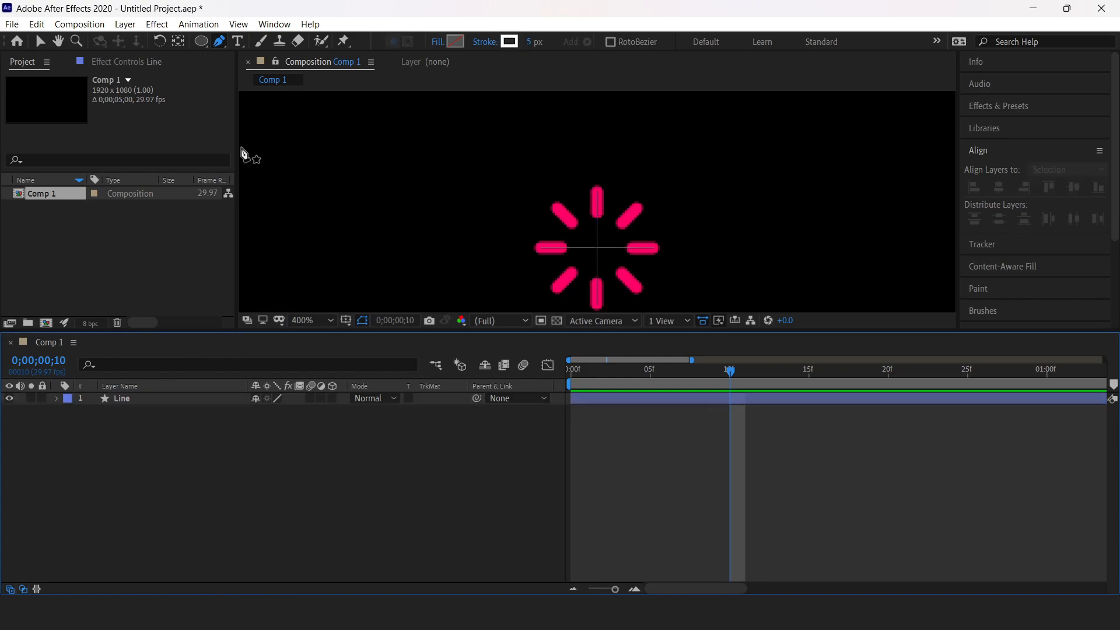
click(201, 42)
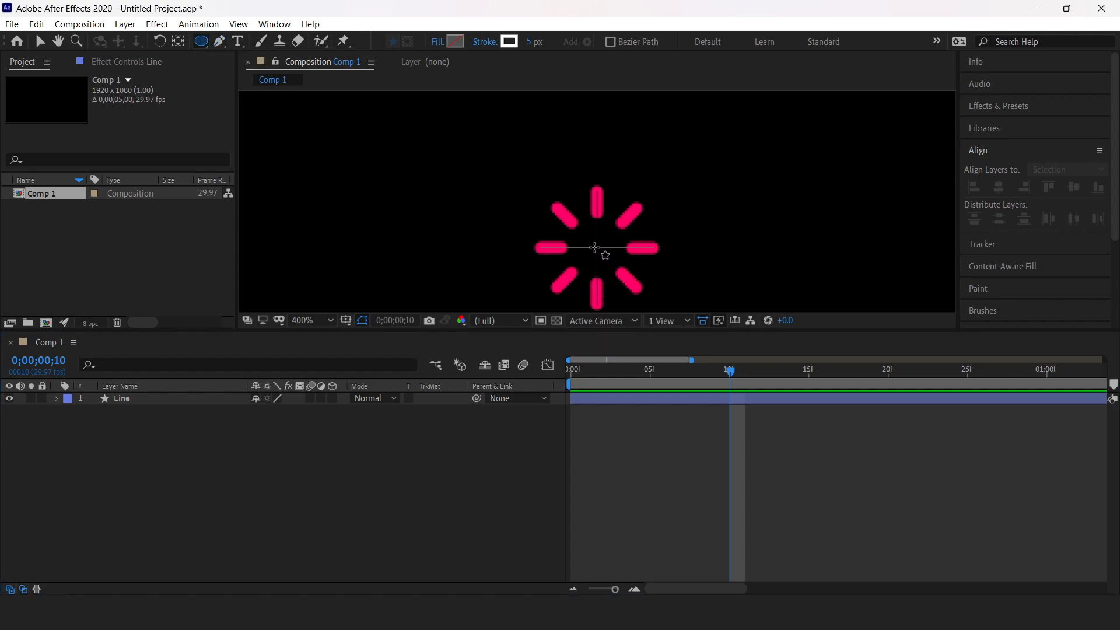
drag(599, 248, 659, 295)
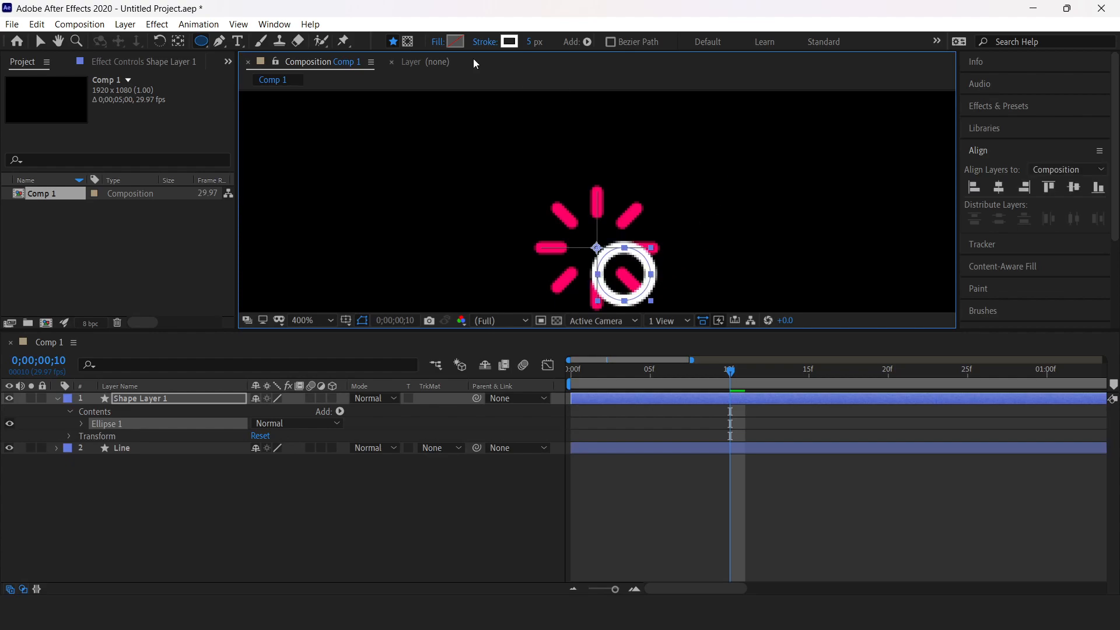
click(486, 43)
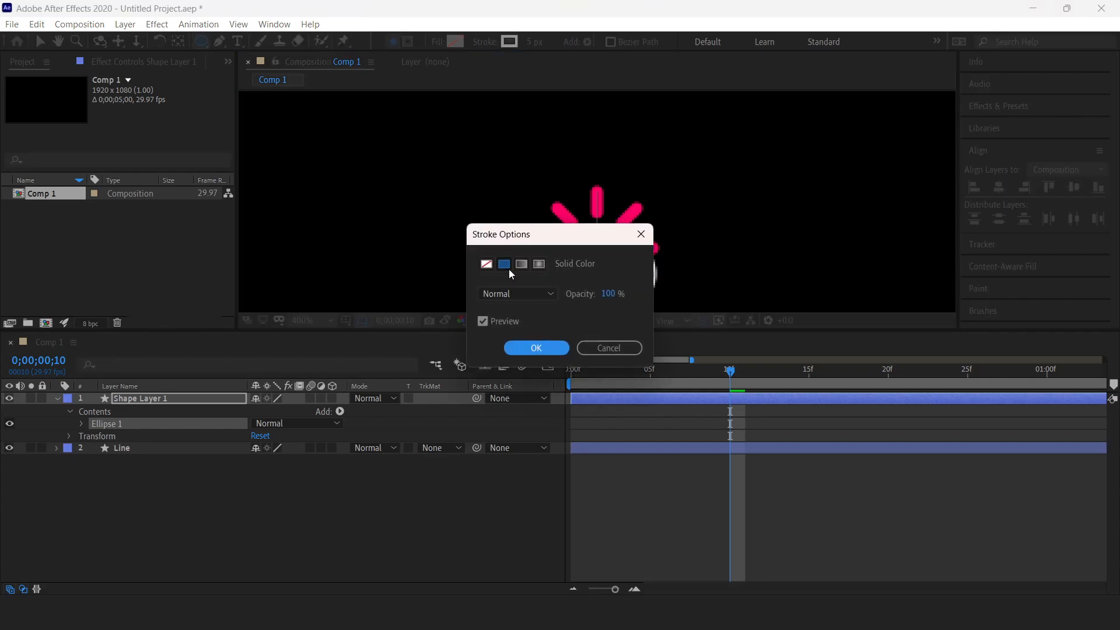
click(485, 264)
click(535, 348)
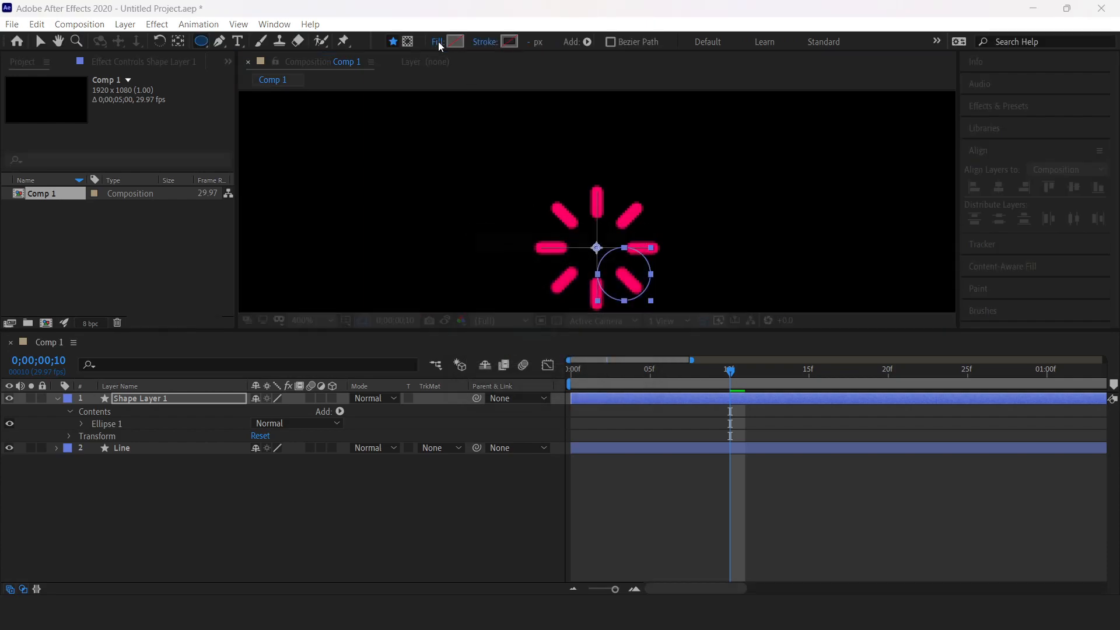
Give the circle a solid white fill and centre it horizontally and vertically in the composition
click(438, 42)
click(504, 264)
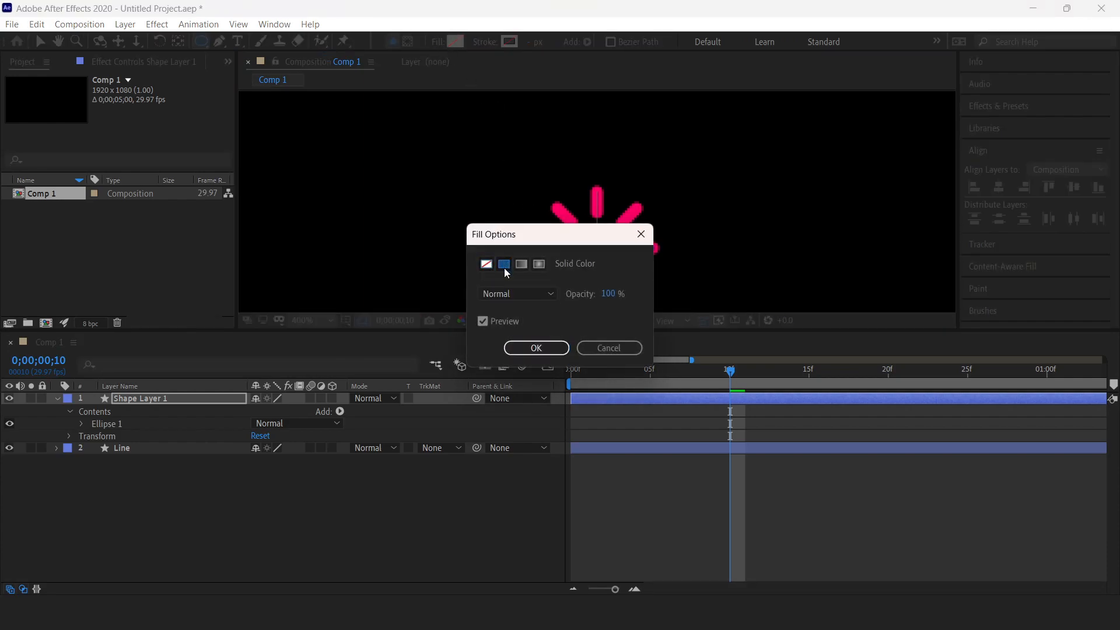
click(538, 348)
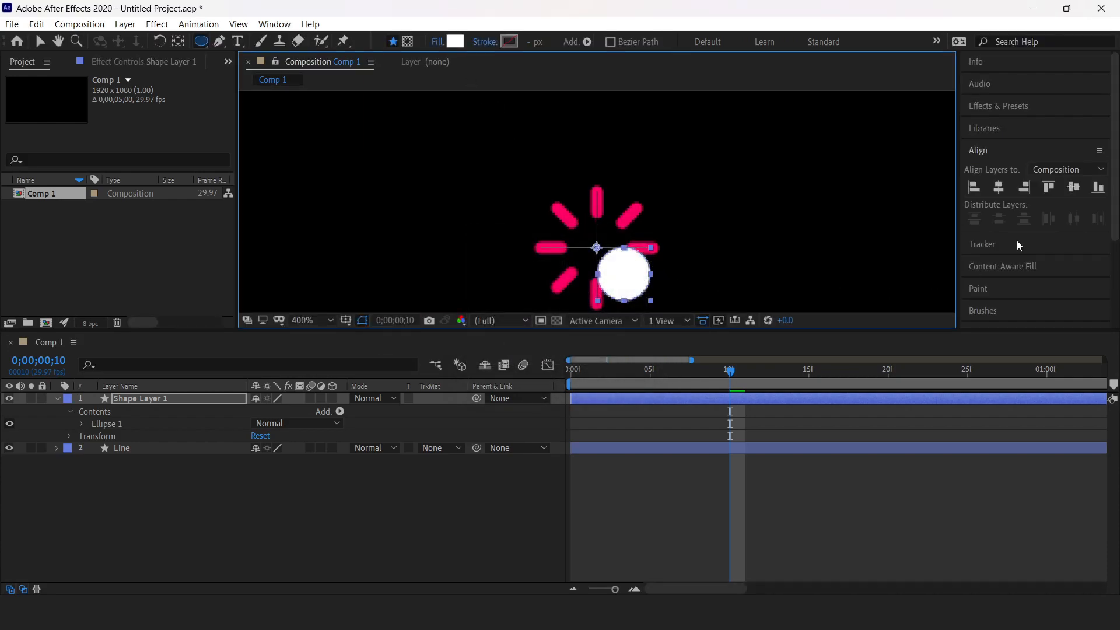
click(998, 187)
click(1073, 188)
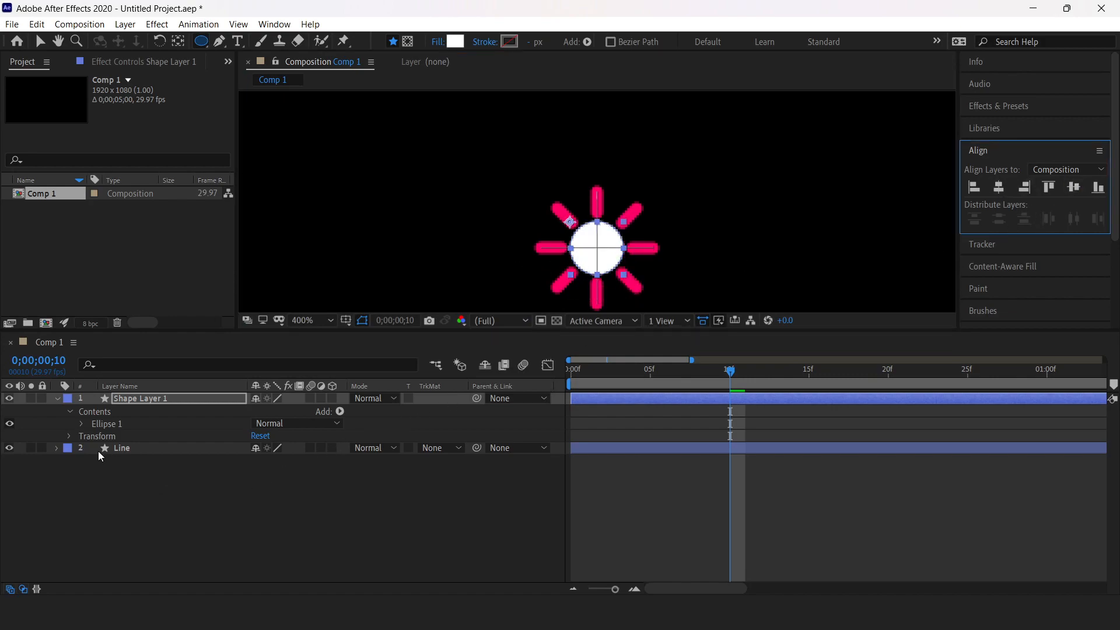
Expand Ellipse 1's transform properties and keyframe its Scale at 0% at 0;00;00;00
click(82, 424)
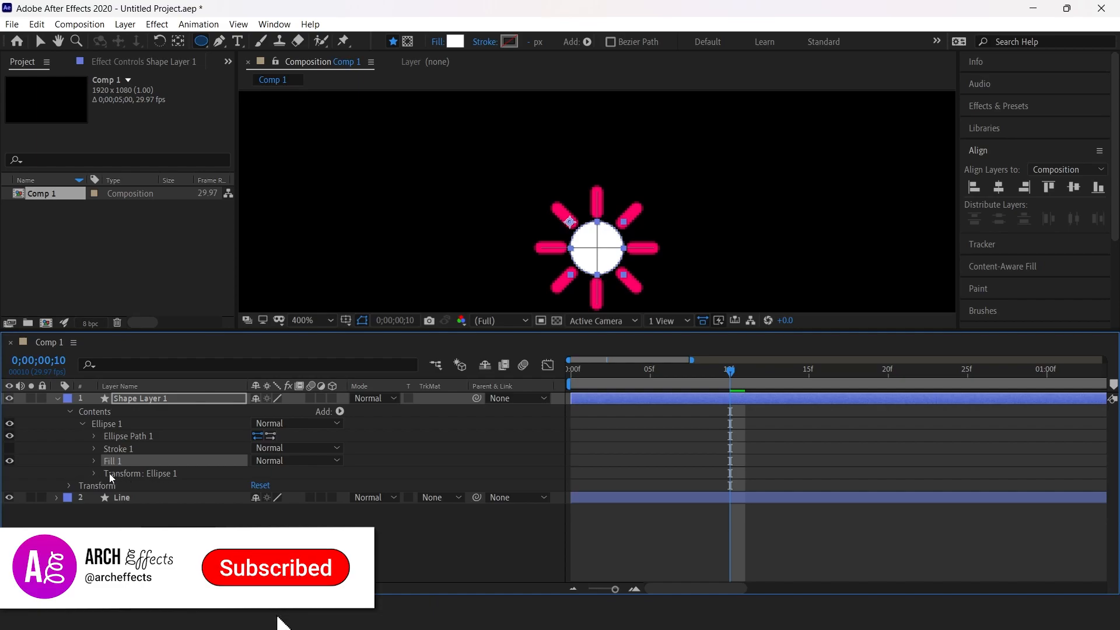
click(93, 473)
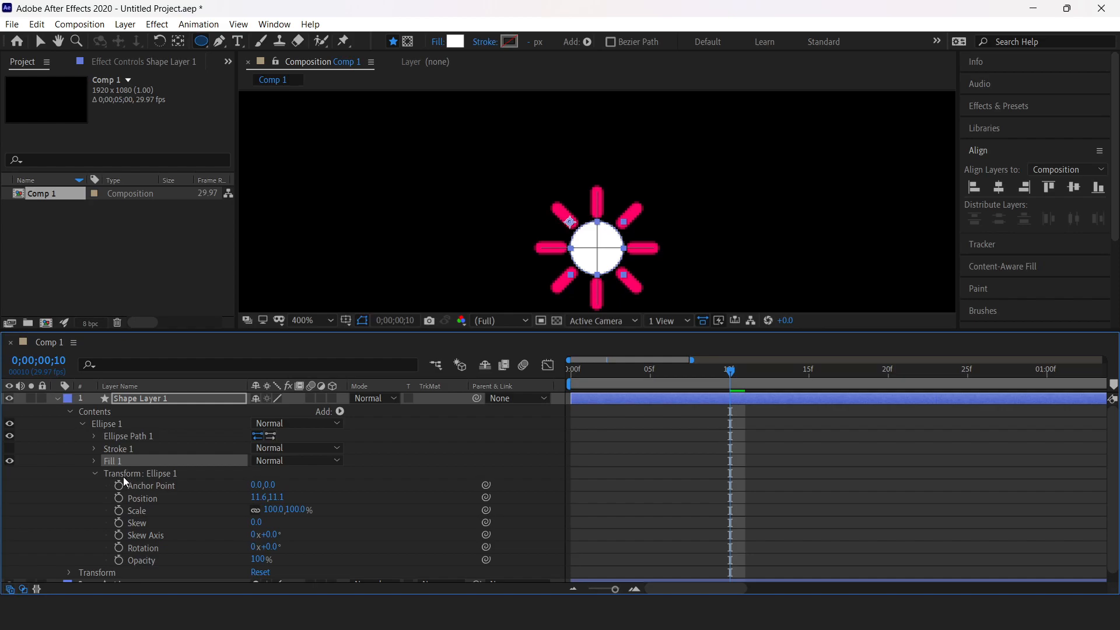
scroll(124, 479, down, 1)
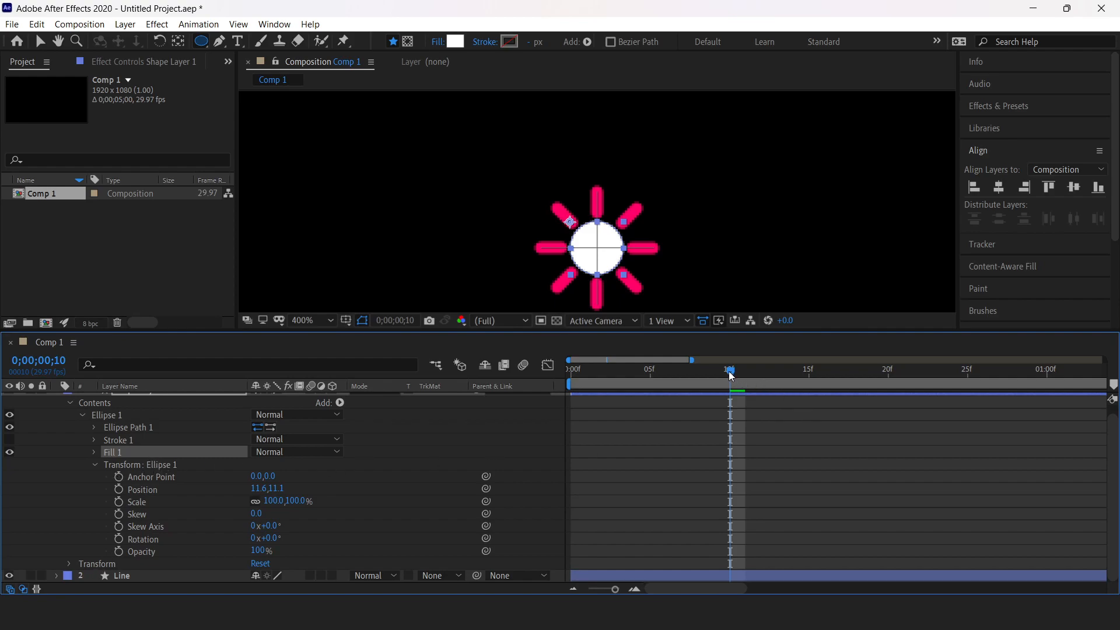
drag(729, 371, 564, 385)
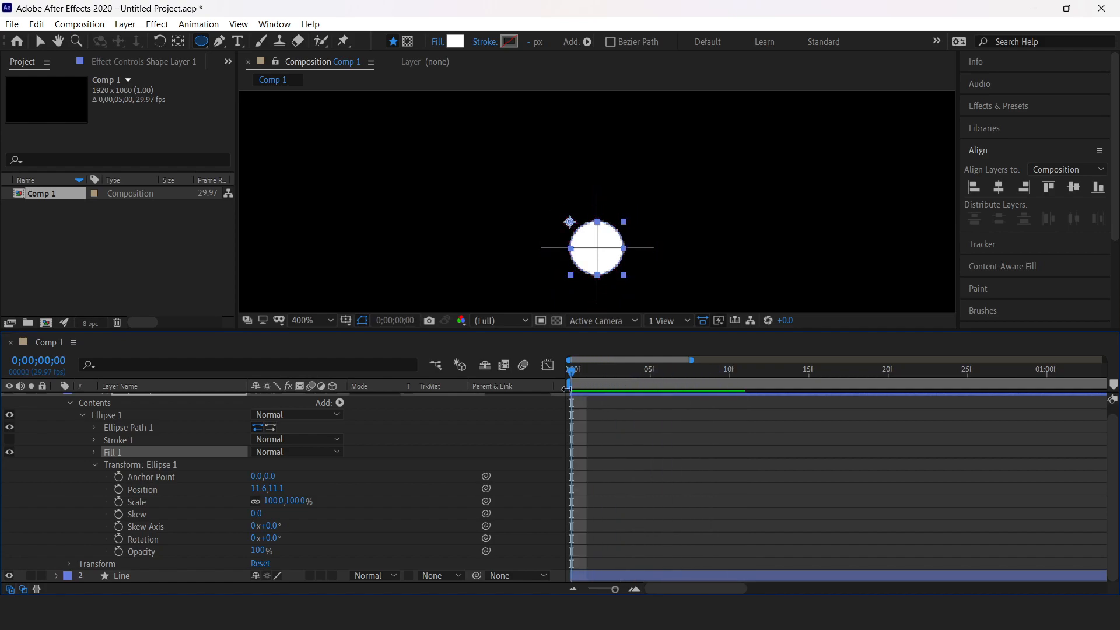
click(118, 501)
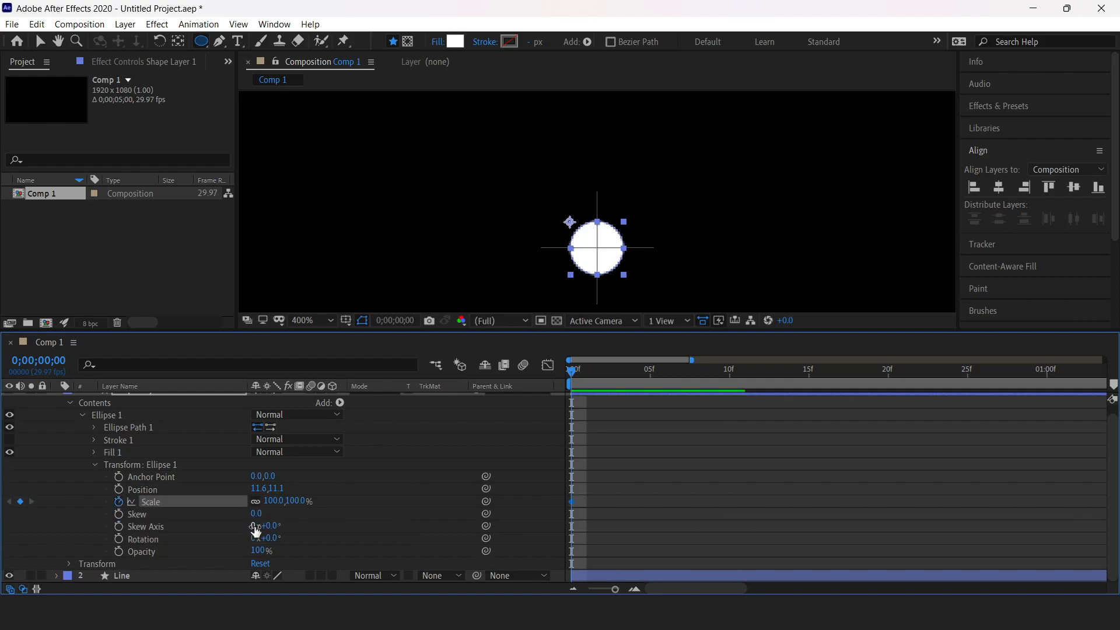
text(0)
key(Return)
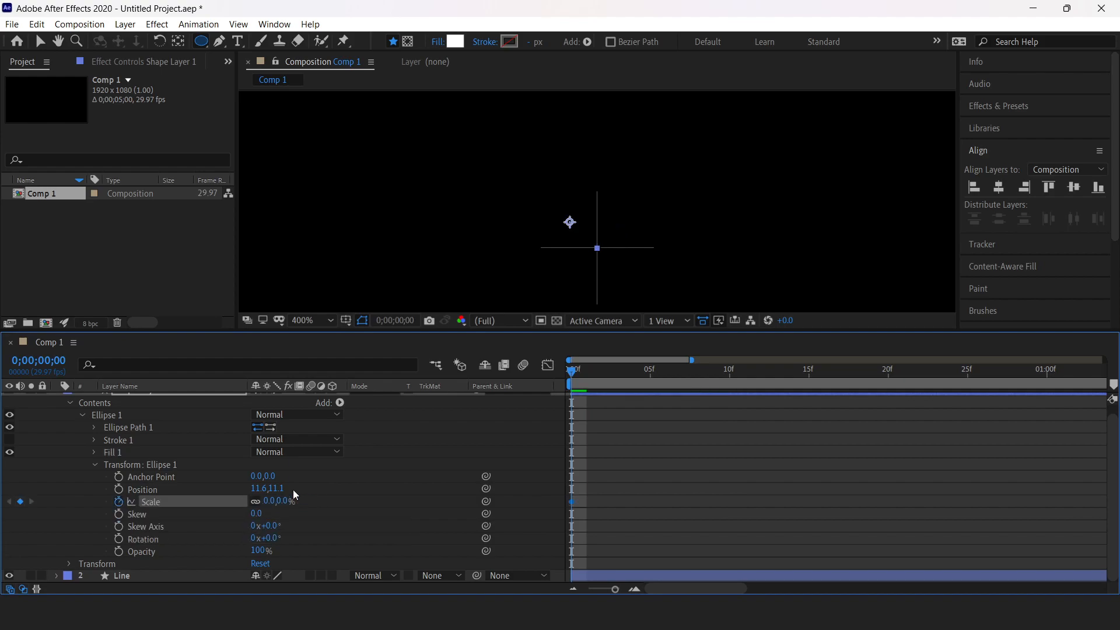
Add Scale keyframes to Ellipse 1 of 0% at 0;00;00;10 and 100% at 0;00;00;15
drag(571, 372, 725, 390)
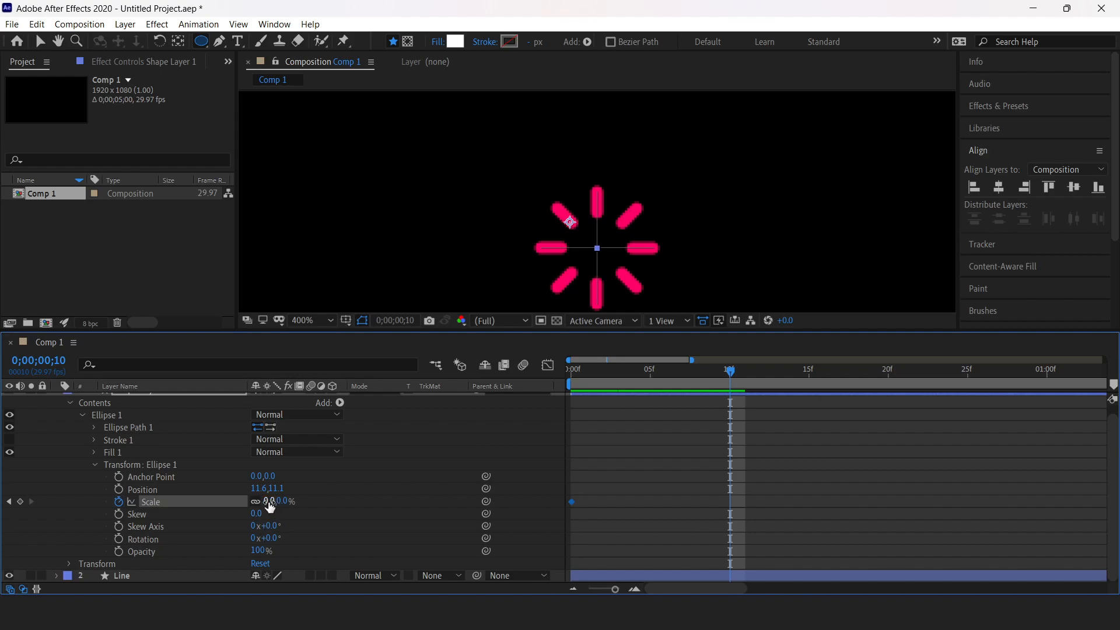
click(19, 503)
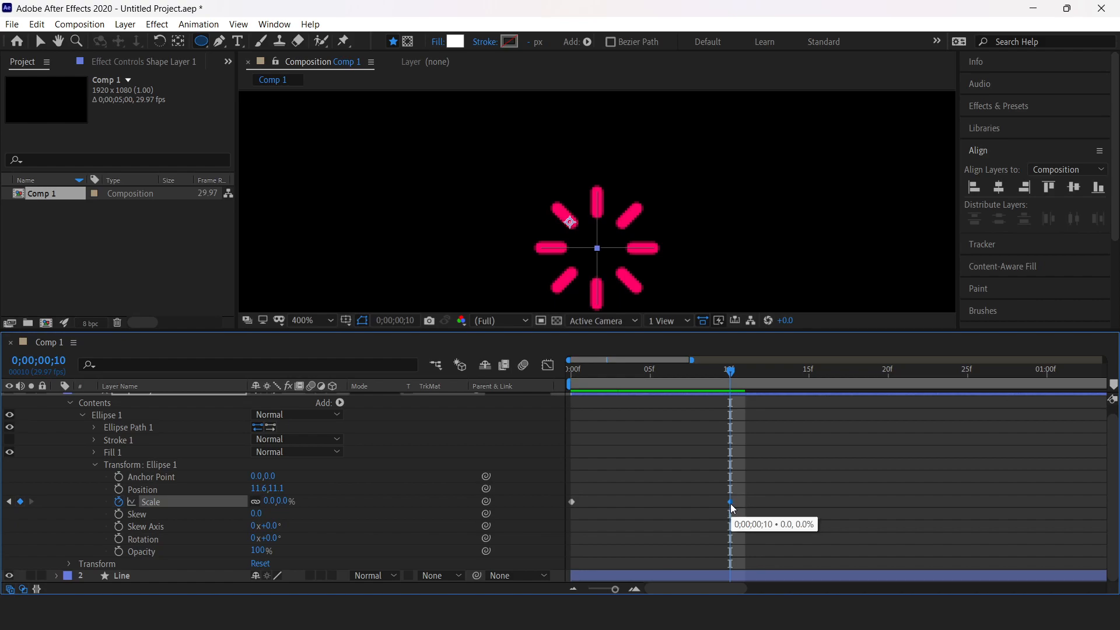
drag(729, 369, 808, 379)
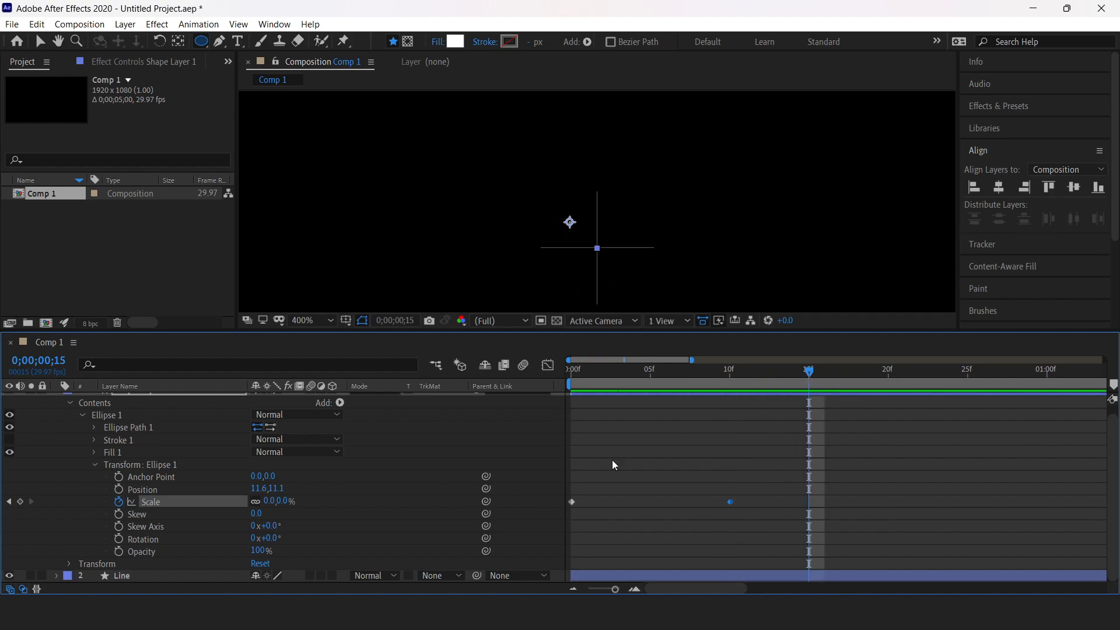
click(268, 500)
text(100)
key(Return)
Preview the circle's scale-up animation and return to 0;00;00;15
key(space)
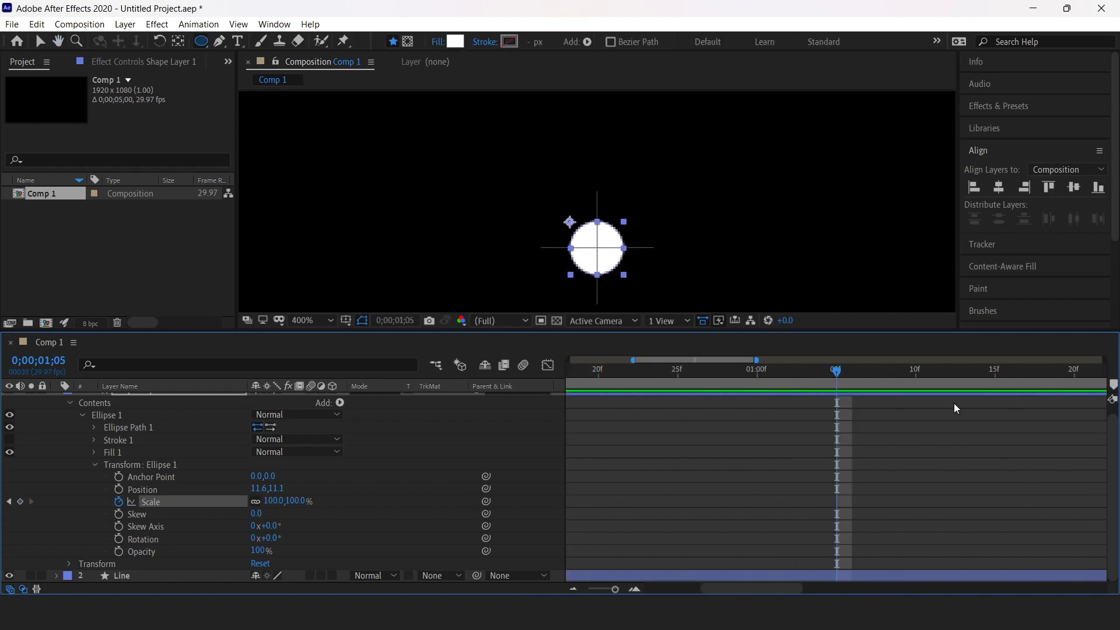
key(space)
drag(572, 407, 832, 401)
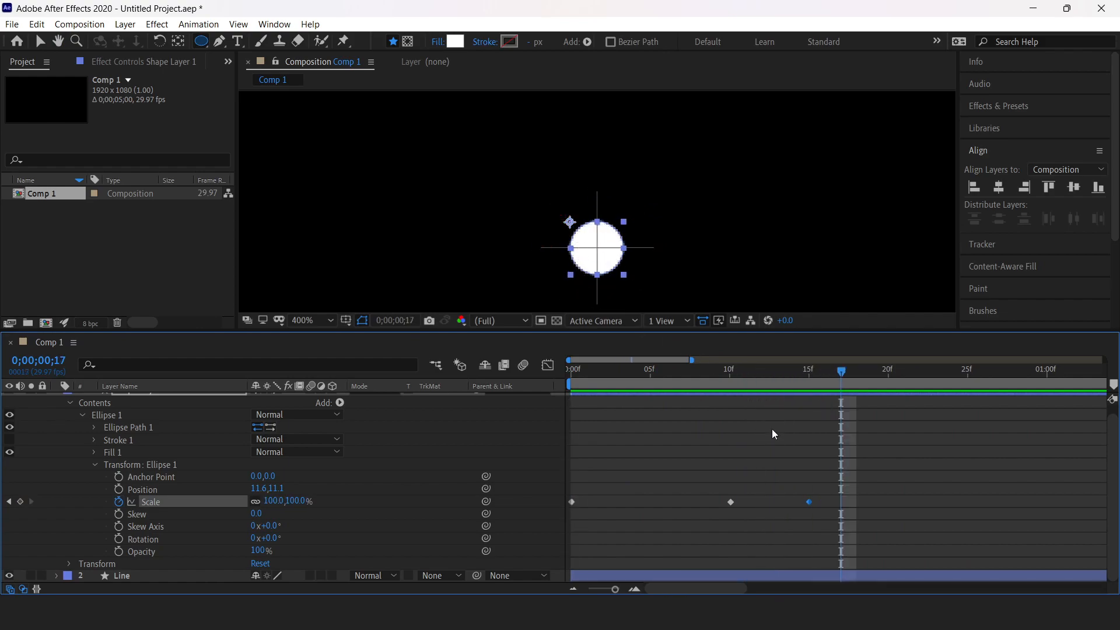
mouse_move(830, 370)
mouse_down()
mouse_move(757, 372)
mouse_move(820, 370)
mouse_move(808, 371)
mouse_up()
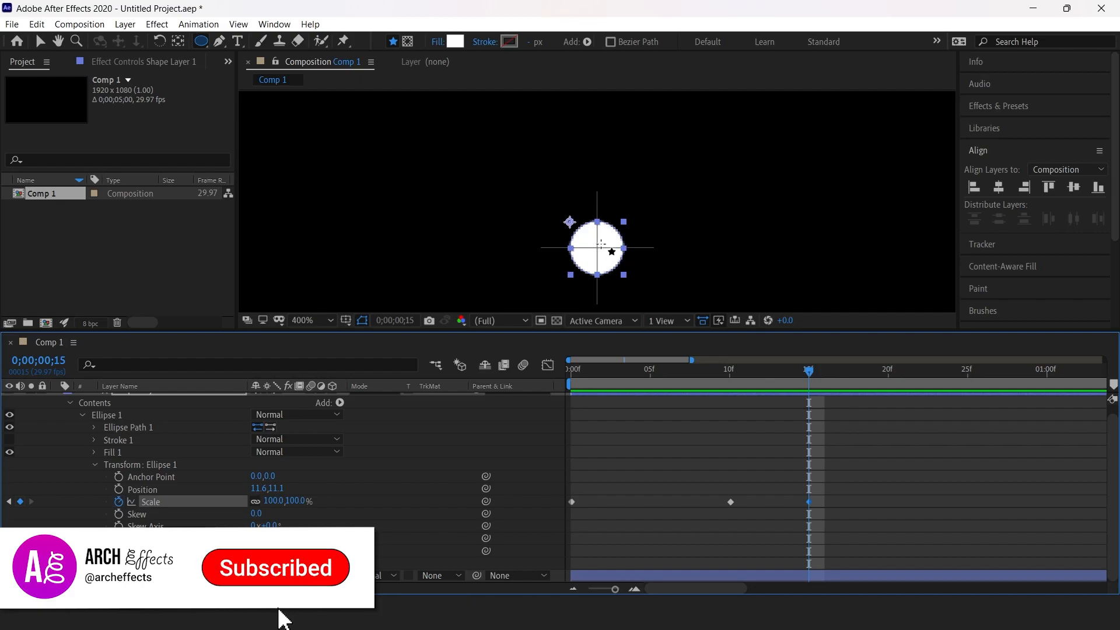
mouse_move(809, 373)
mouse_down()
mouse_move(746, 376)
mouse_move(809, 378)
mouse_up()
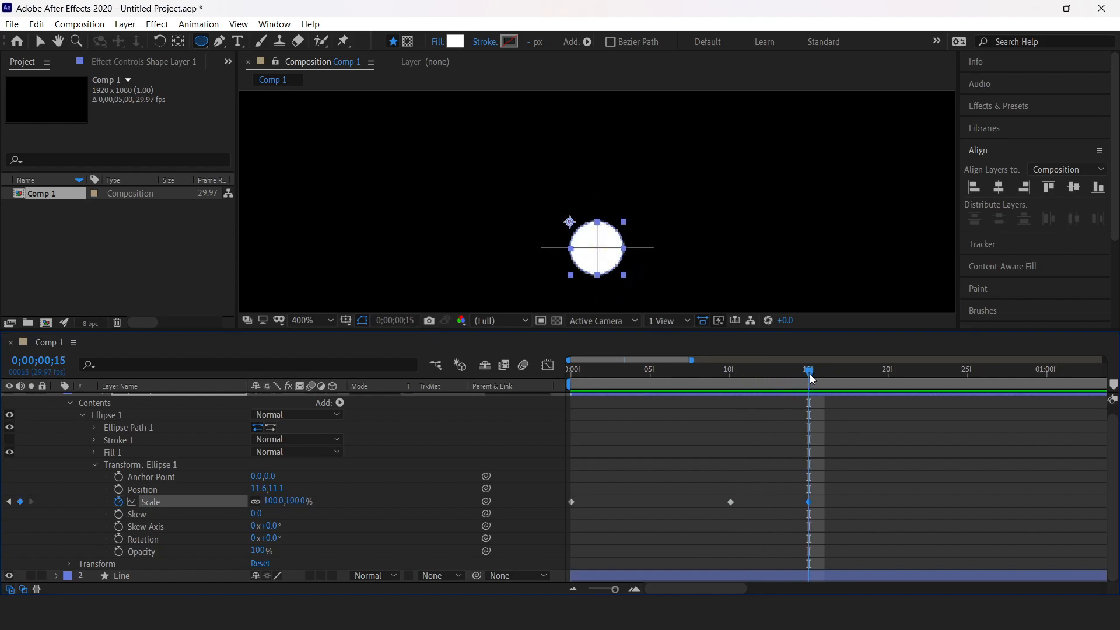
Duplicate Ellipse 1 within the shape layer, collapse the original's properties and check the frame at 0;00;00;14
click(104, 417)
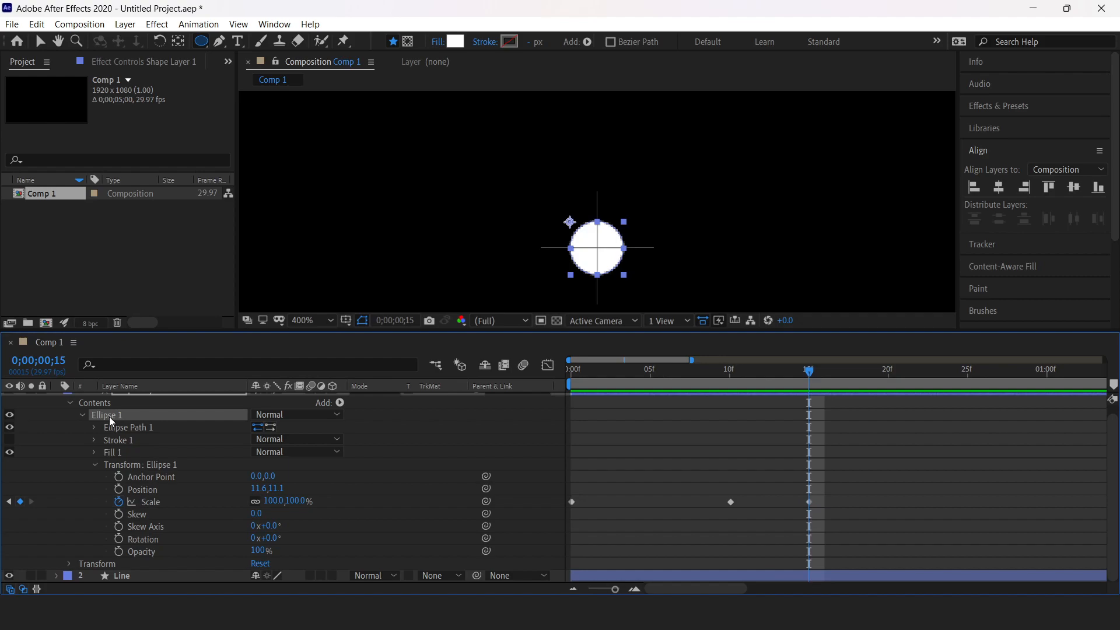
key(ctrl+d)
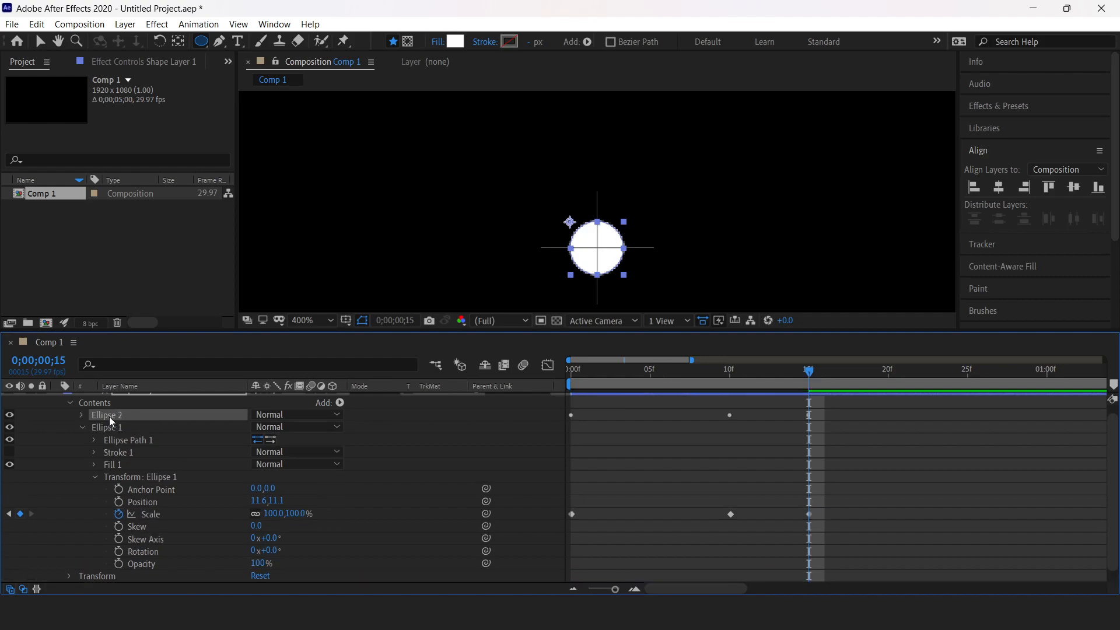
click(82, 428)
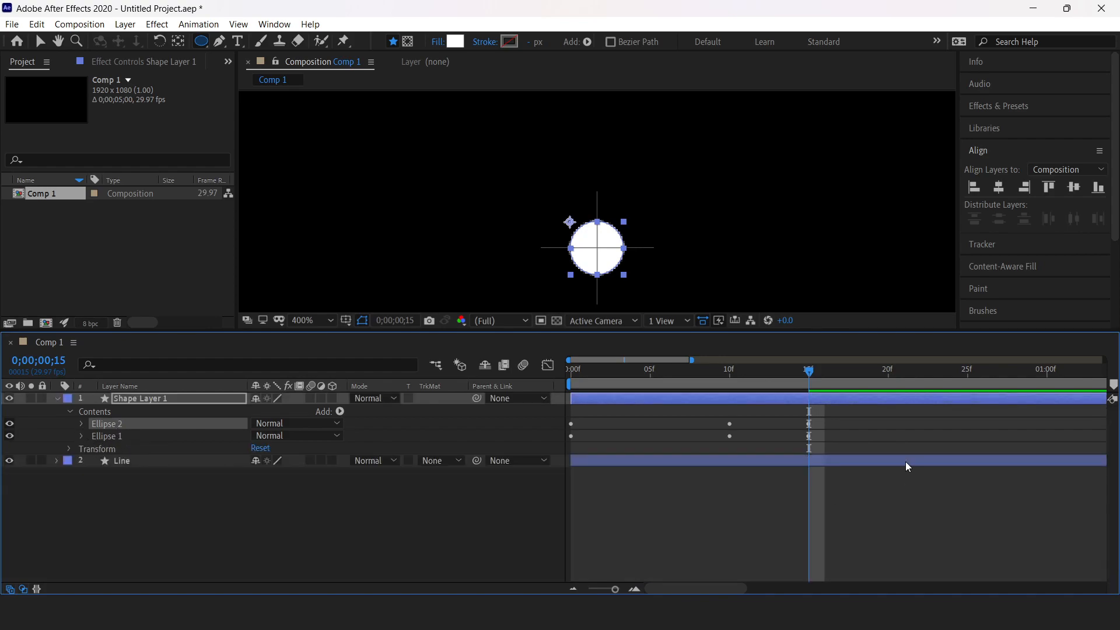
mouse_move(794, 369)
mouse_down()
mouse_move(739, 380)
mouse_move(796, 383)
mouse_up()
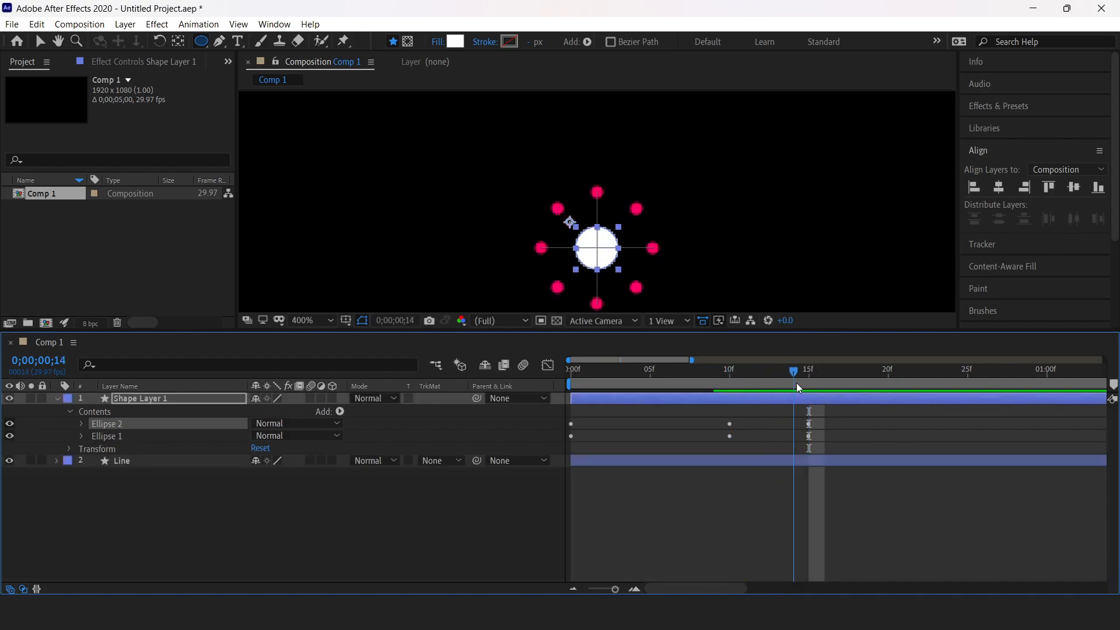
Reveal both ellipses' keyframes and shift Ellipse 2's three Scale keyframes by 5 frames, with the first at 0;00;00;05
shift+click(114, 435)
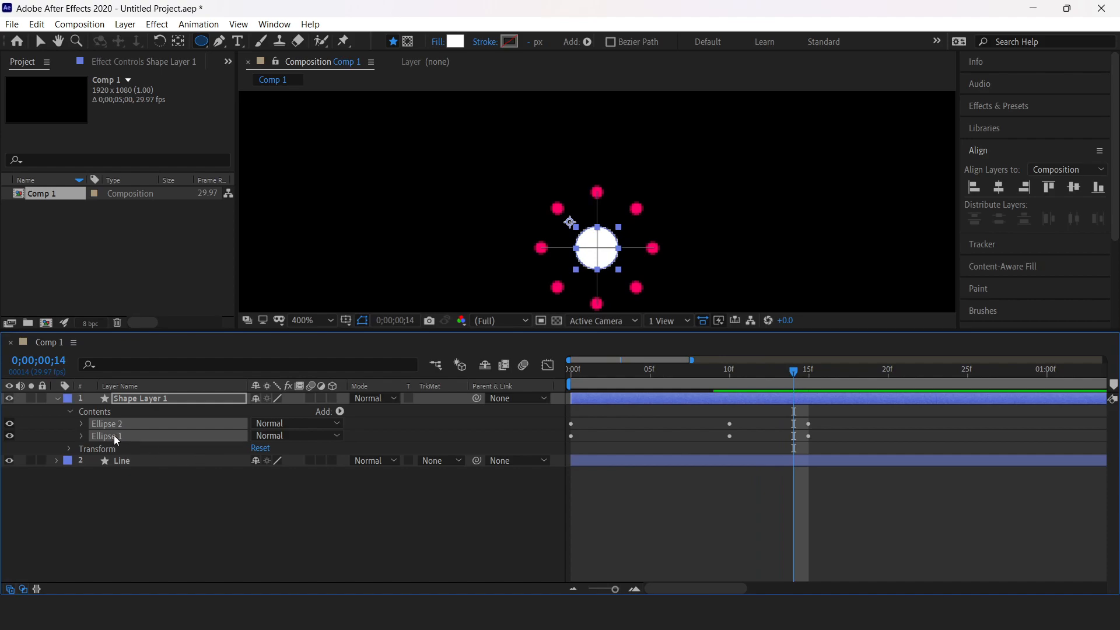
key(u)
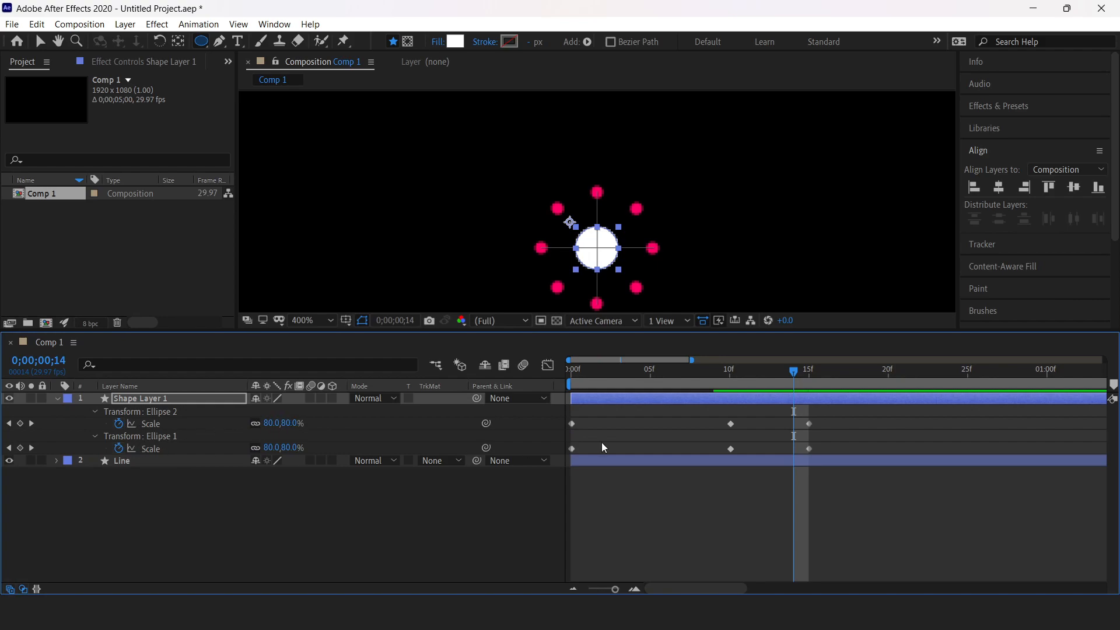
drag(871, 417, 566, 428)
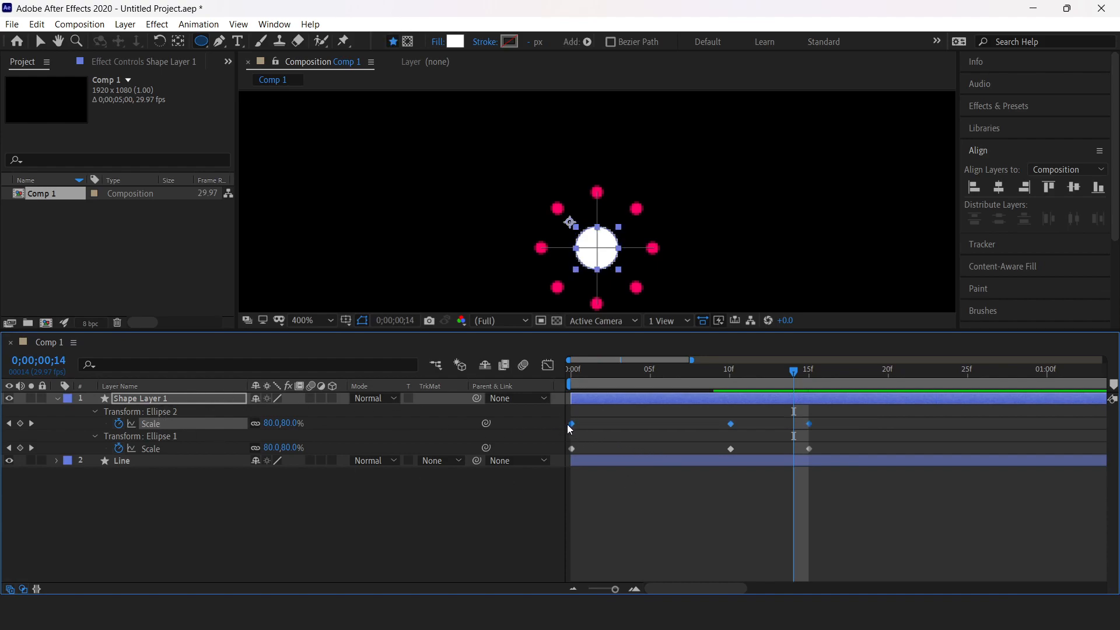
drag(571, 424, 649, 437)
drag(795, 373, 853, 380)
drag(866, 380, 837, 379)
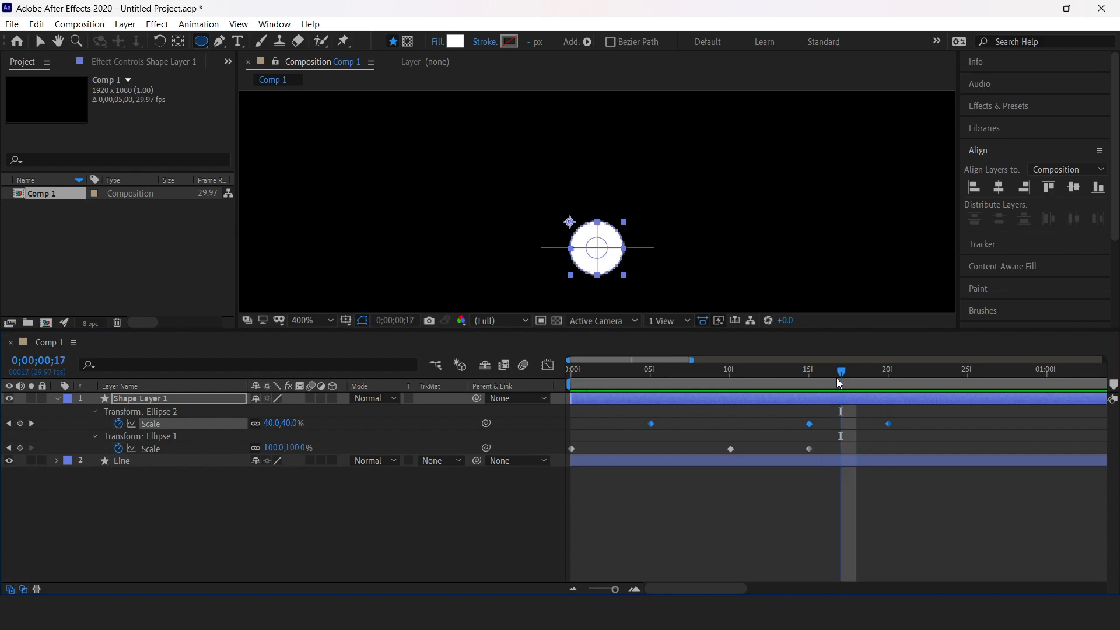
Select both ellipse transforms, centre the layer's anchor point on the circle with the Pan Behind tool, and go to 0;00;00;18
click(163, 411)
ctrl+click(165, 436)
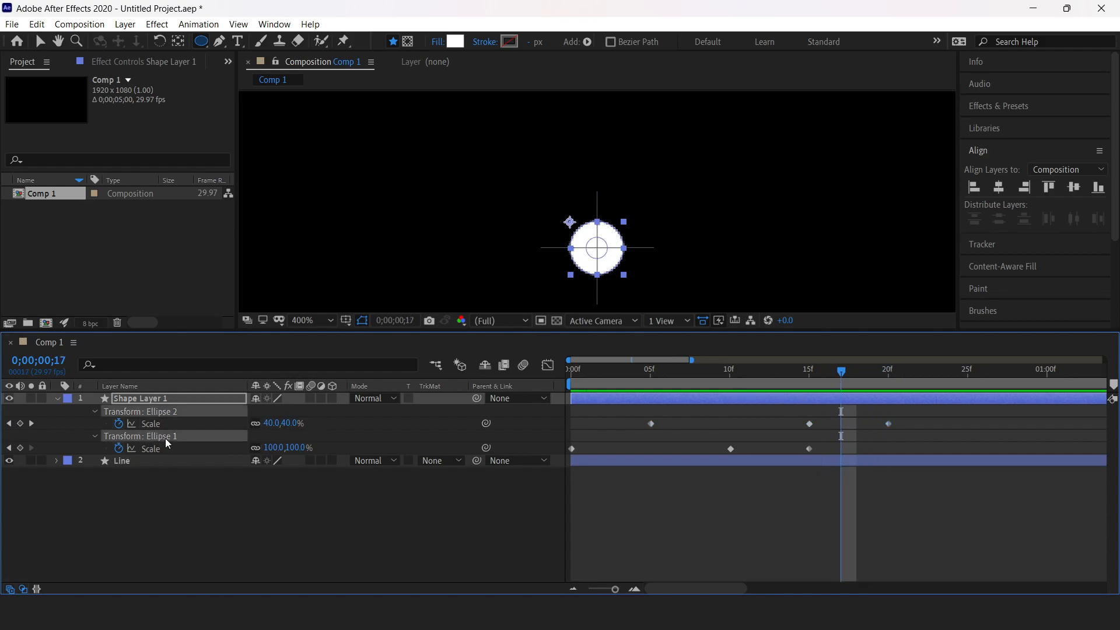
click(180, 44)
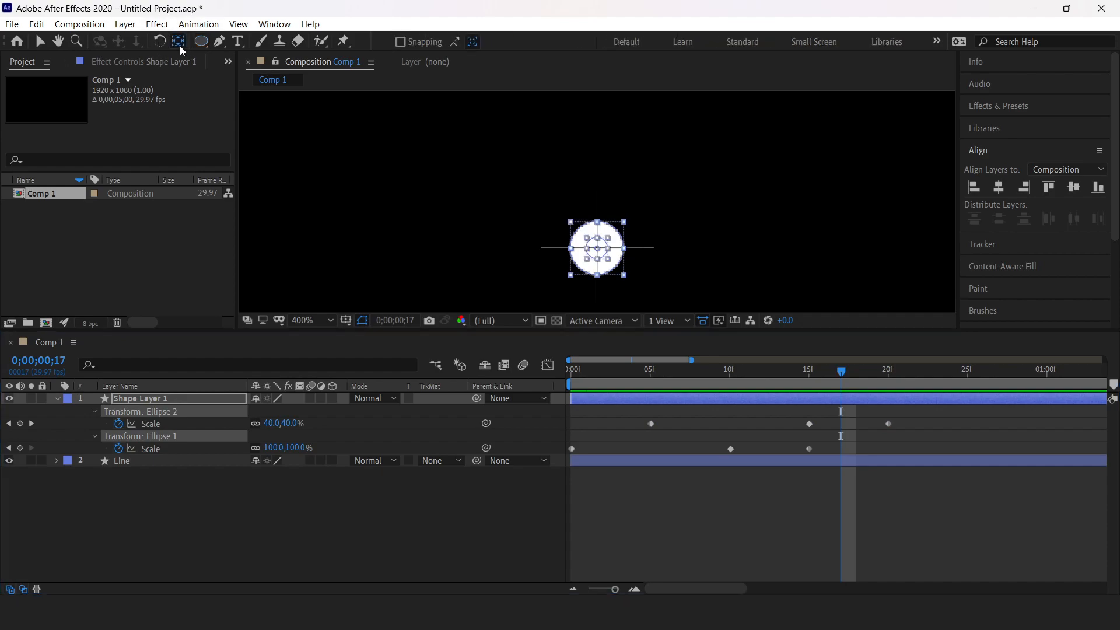
drag(855, 365, 853, 395)
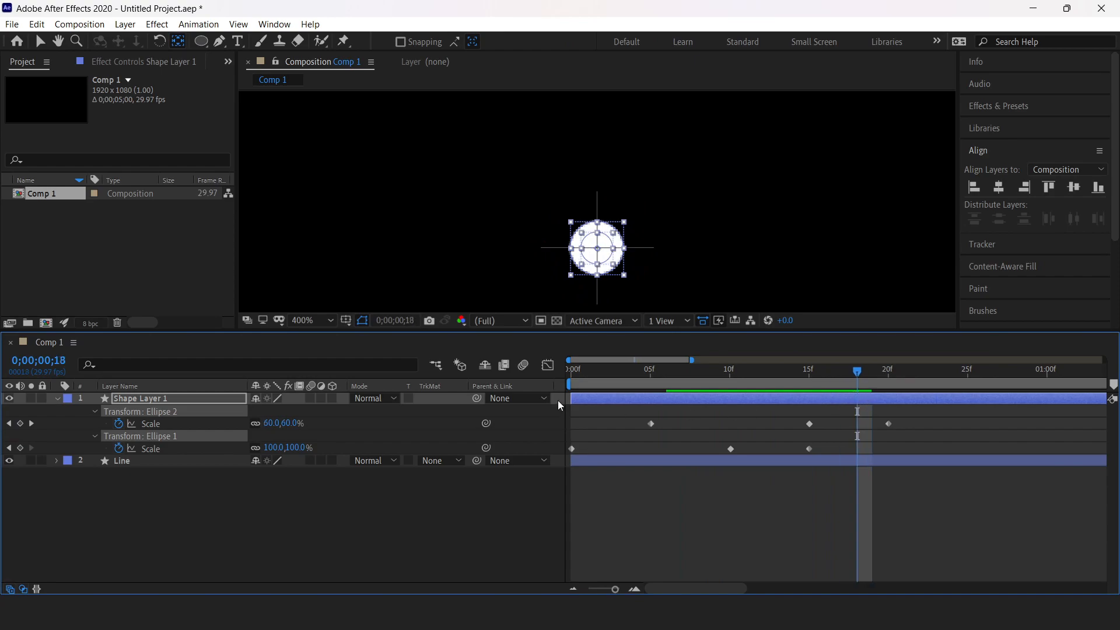
Expand all properties of Shape Layer 1 and add Merge Paths to its contents
click(154, 399)
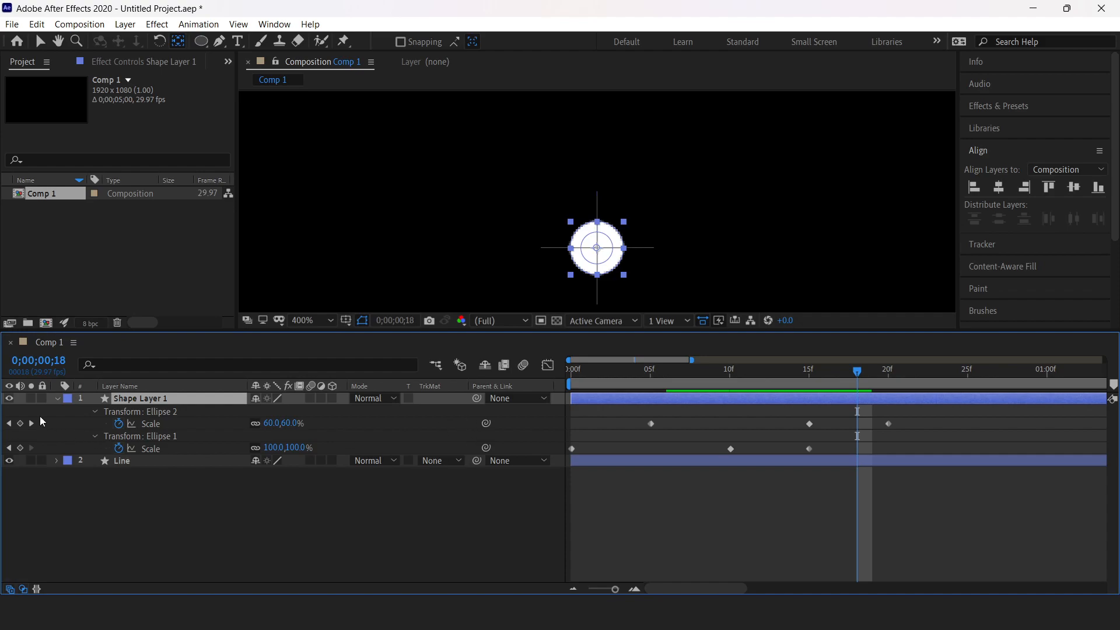
click(57, 397)
click(57, 397)
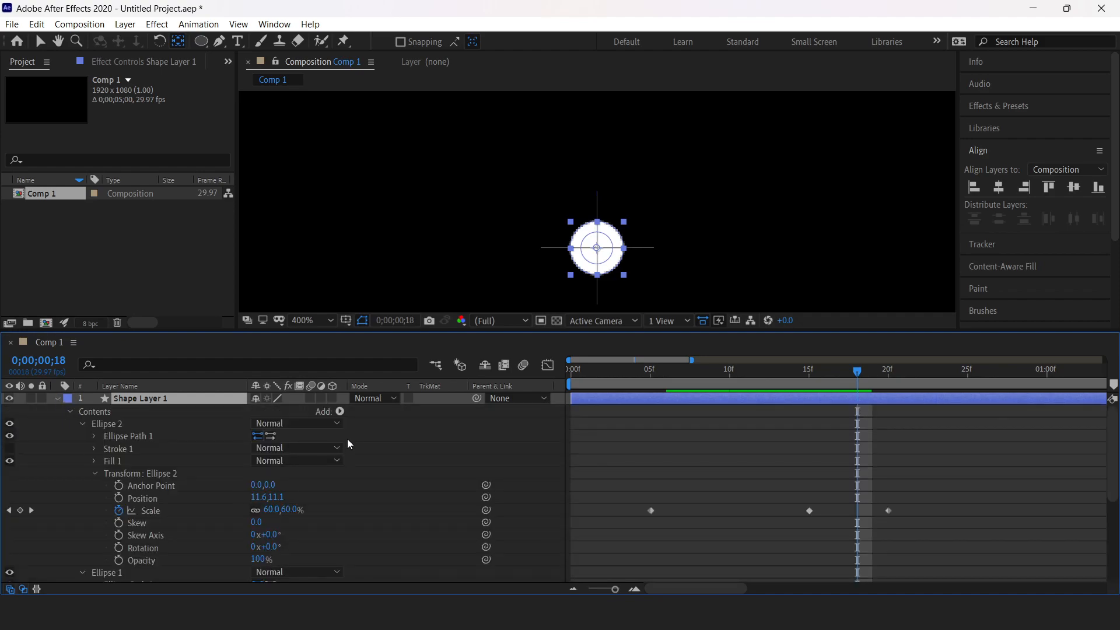
click(340, 411)
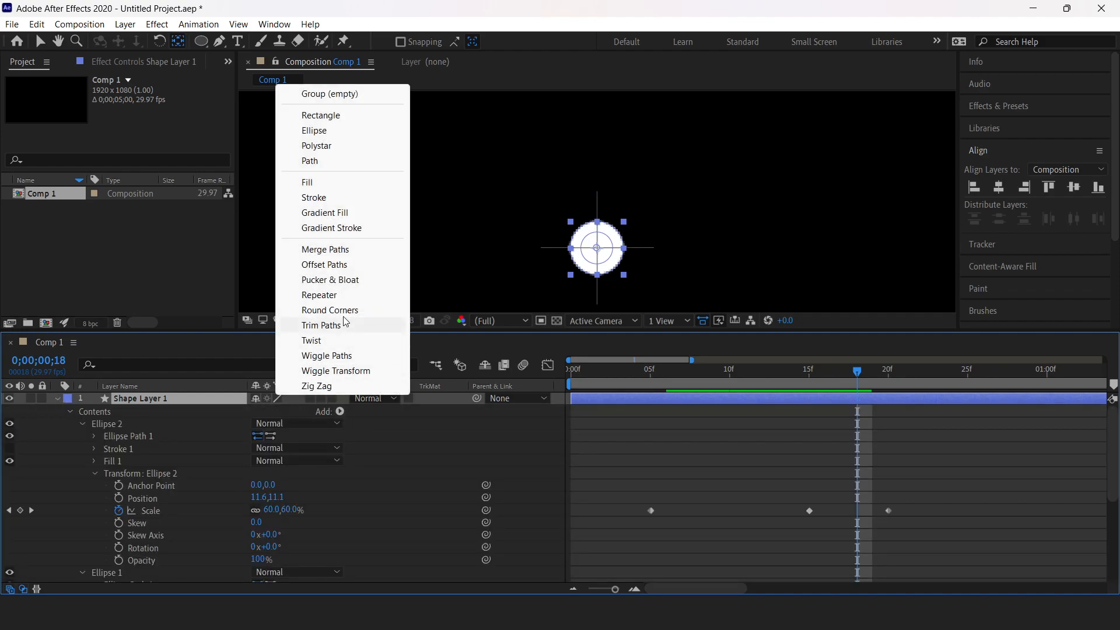
click(333, 250)
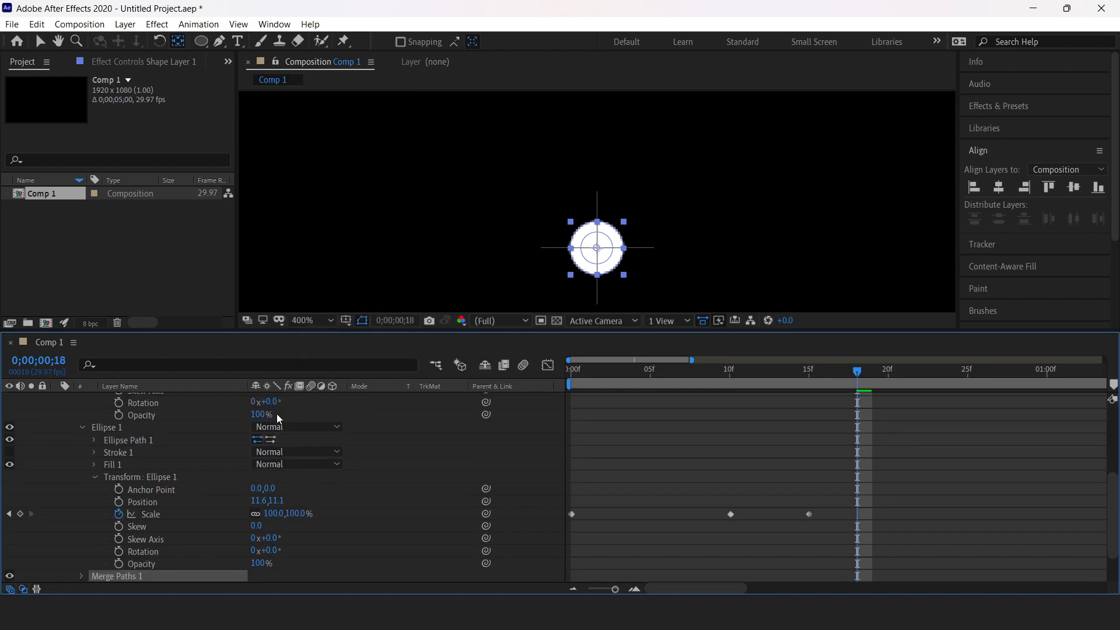
Set the Merge Paths mode to Exclude Intersections and check the resulting ring at 0;00;00;17
scroll(100, 563, down, 2)
click(81, 526)
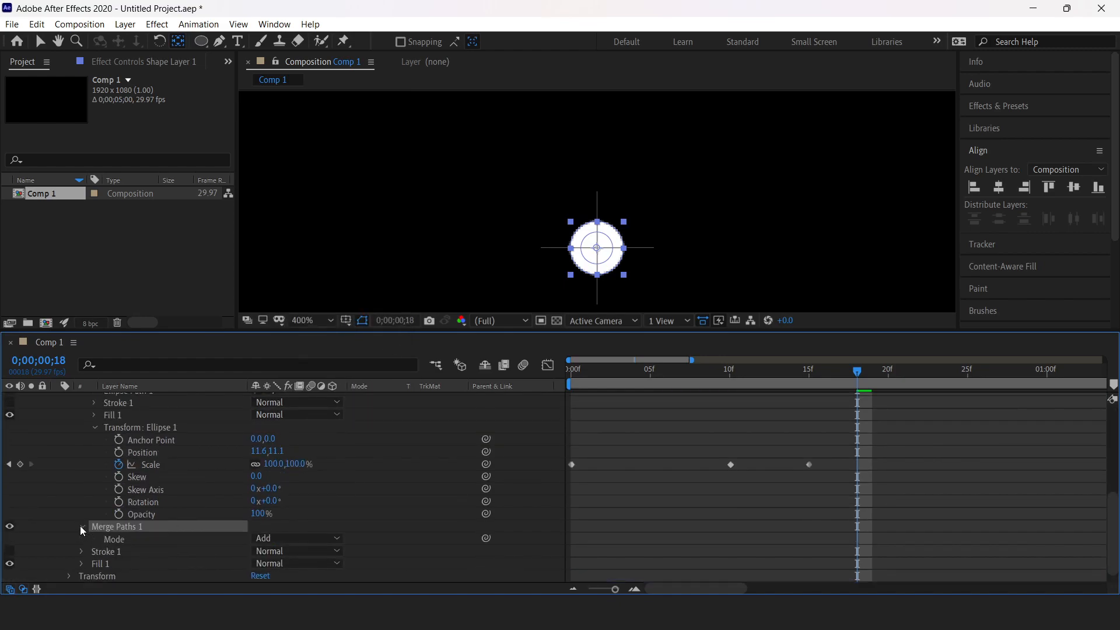
click(307, 546)
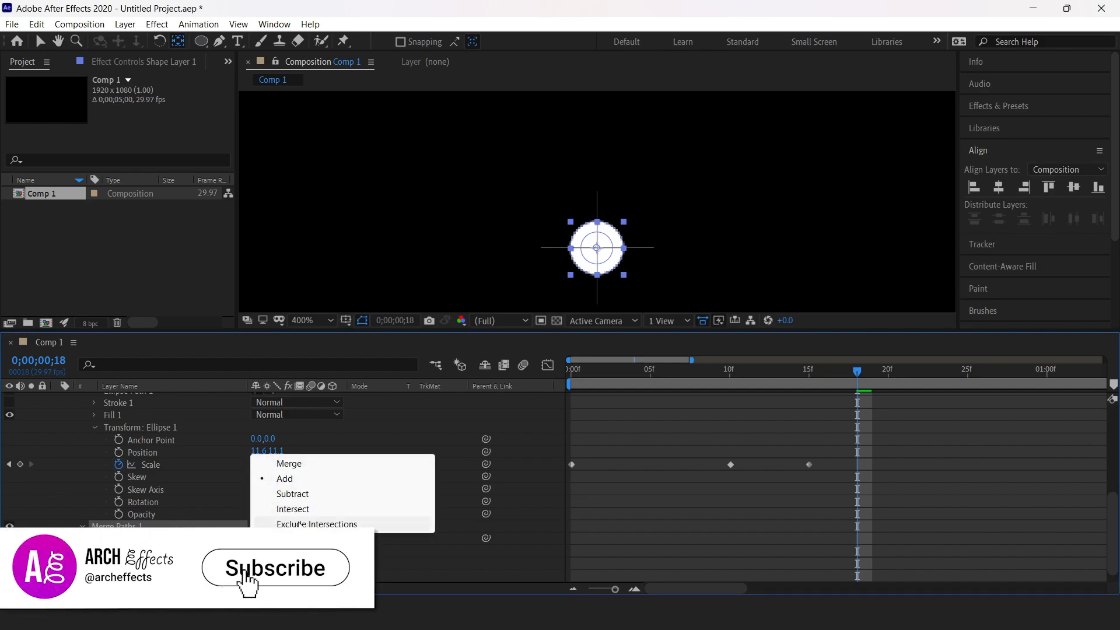
click(301, 524)
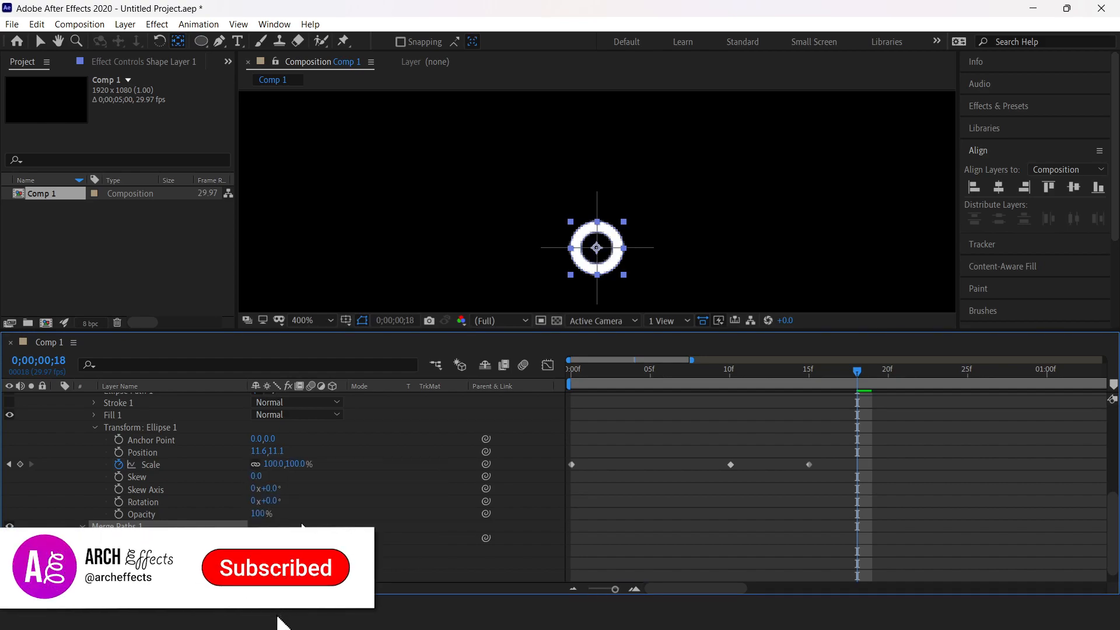
drag(858, 368, 842, 415)
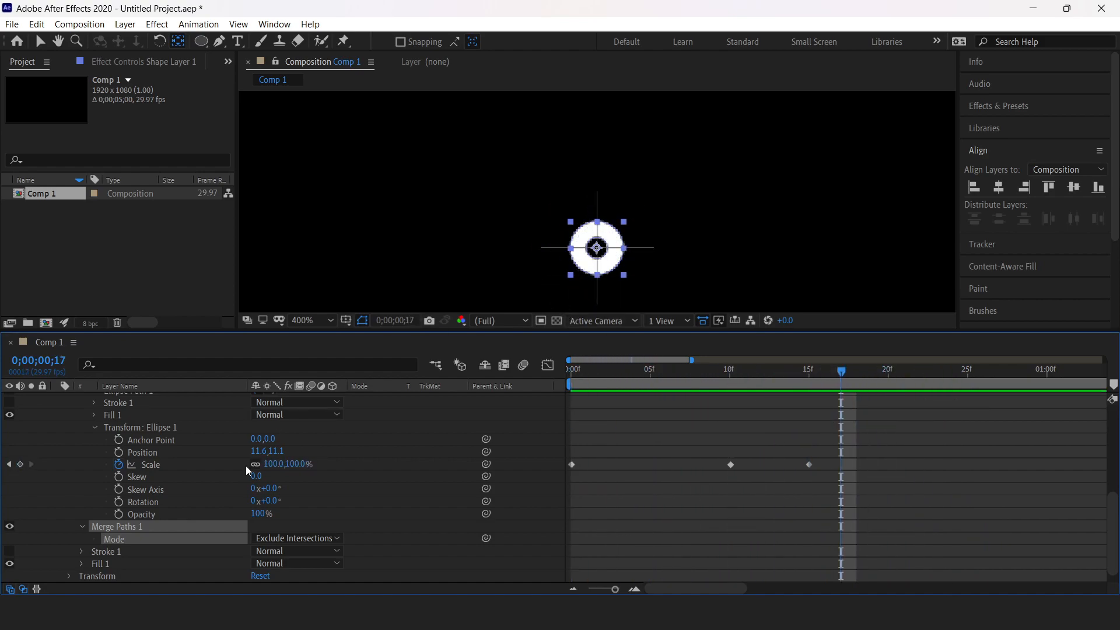
Look over the Stroke 1 settings listed after Merge Paths 1 in the shape layer
scroll(246, 464, down, 1)
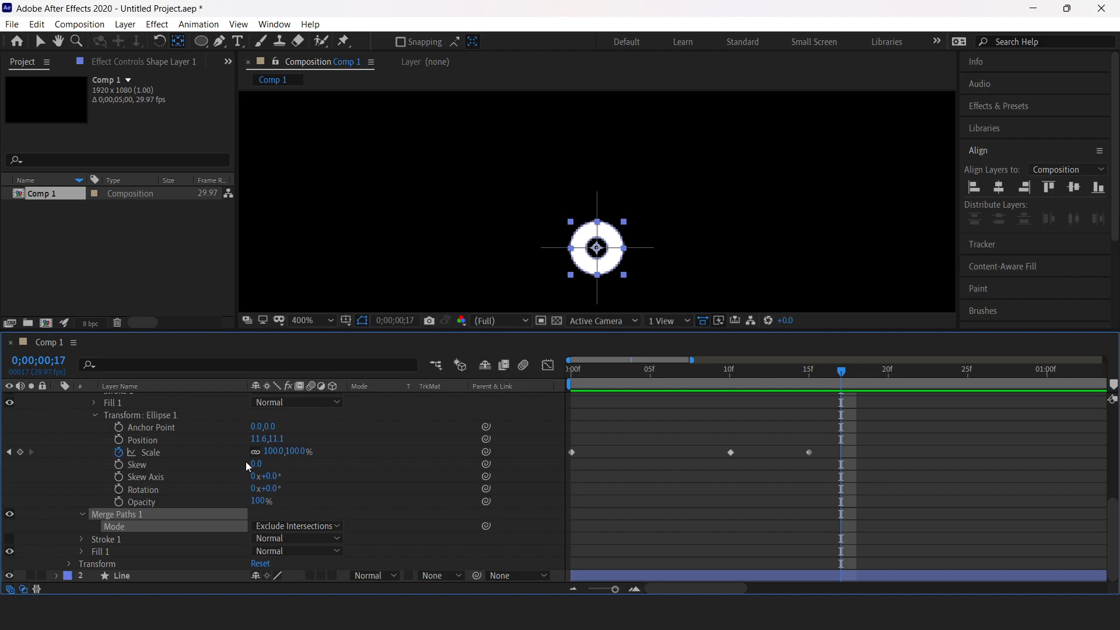
click(81, 539)
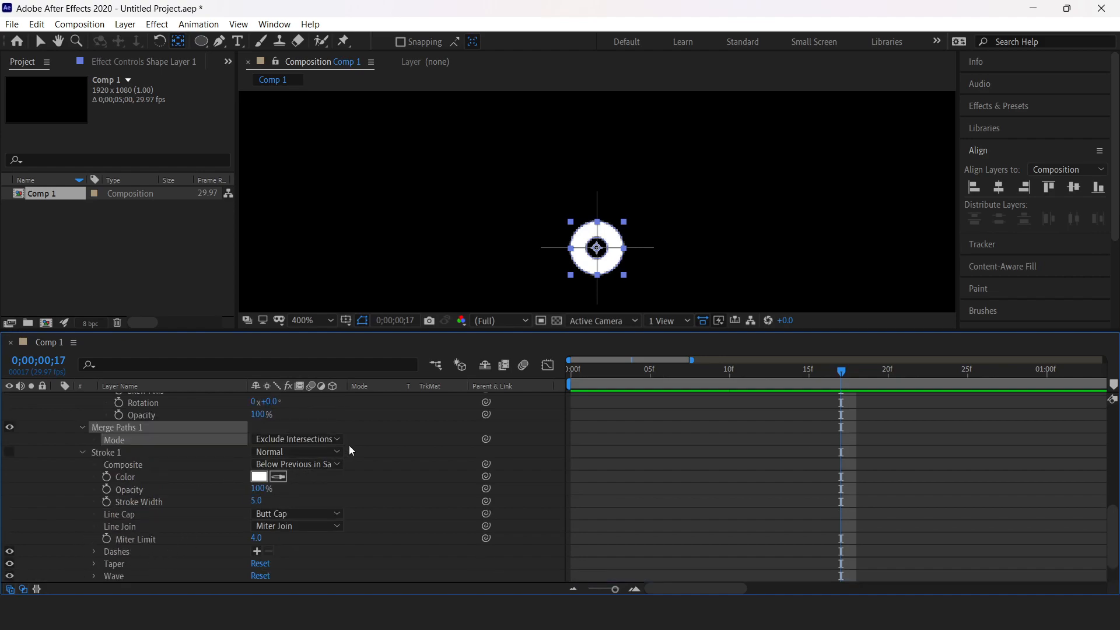
scroll(348, 448, up, 5)
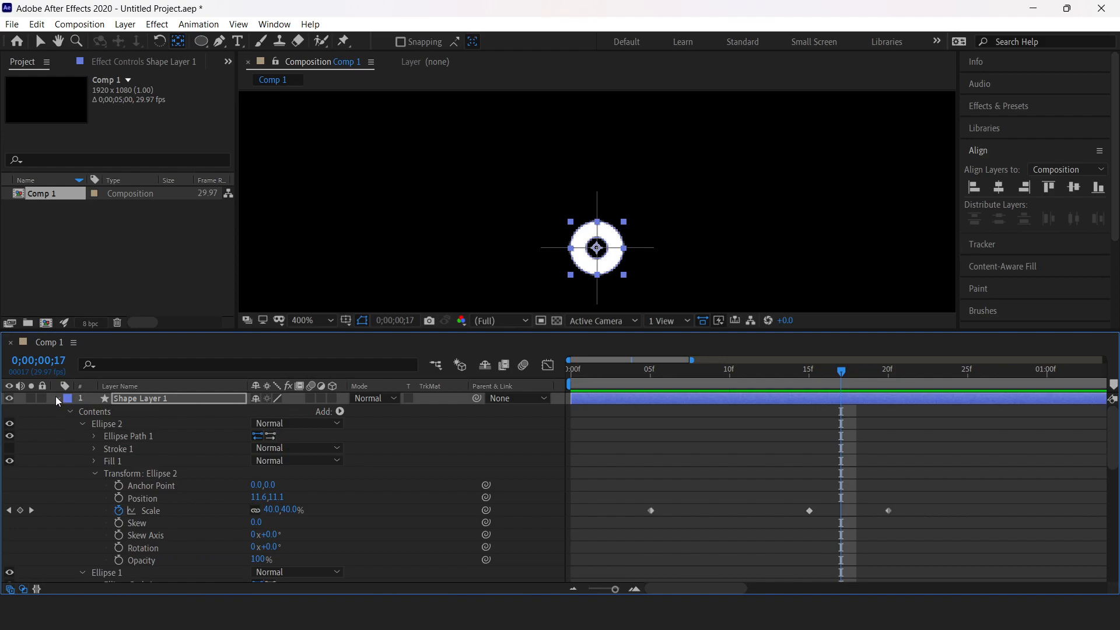
Collapse Shape Layer 1 and look up the hex code of the Line layer's Stroke 1 colour
click(56, 399)
click(55, 411)
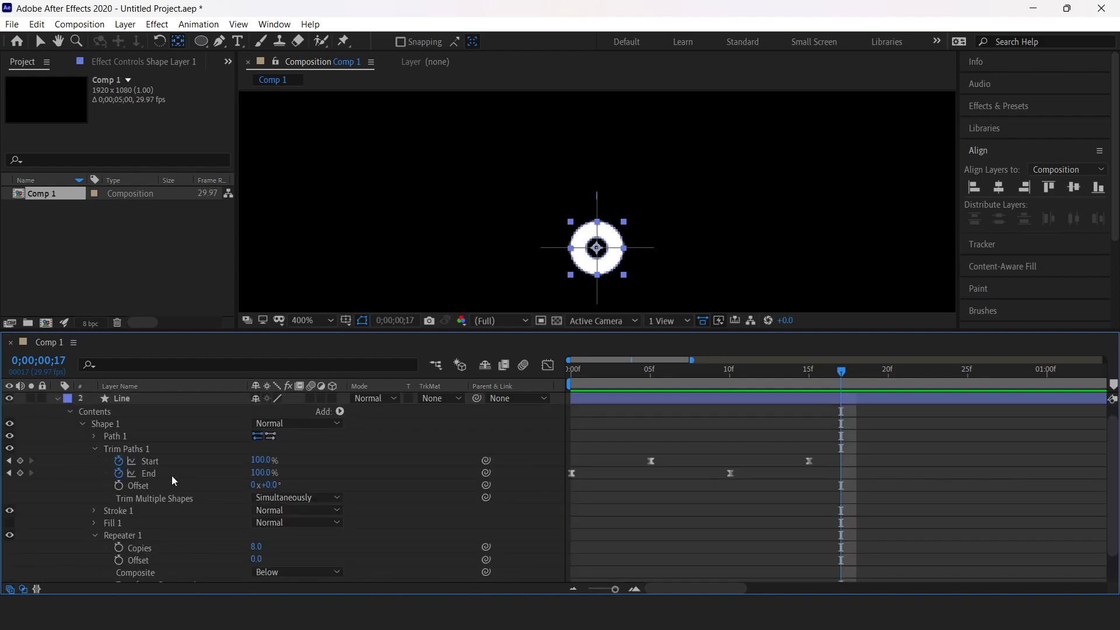
scroll(246, 478, down, 2)
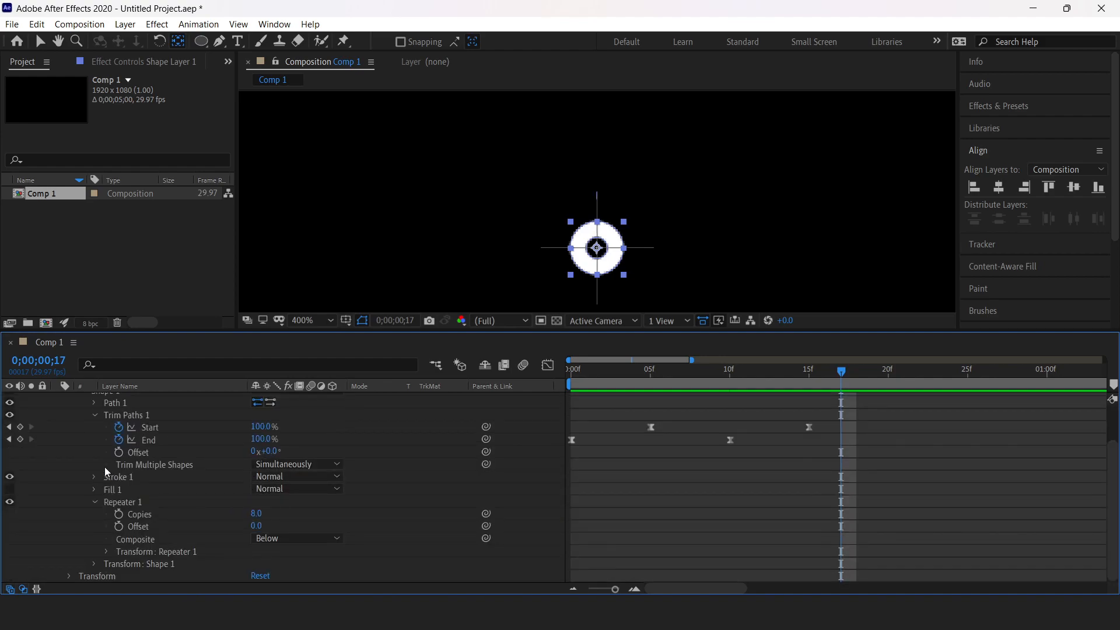
scroll(178, 492, up, 3)
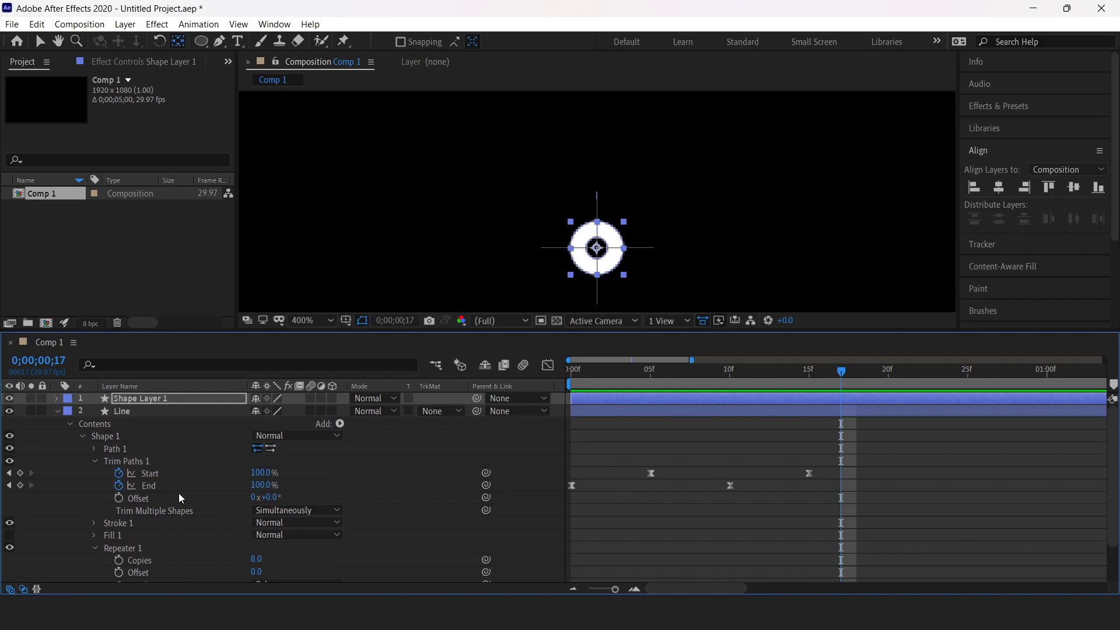
click(93, 460)
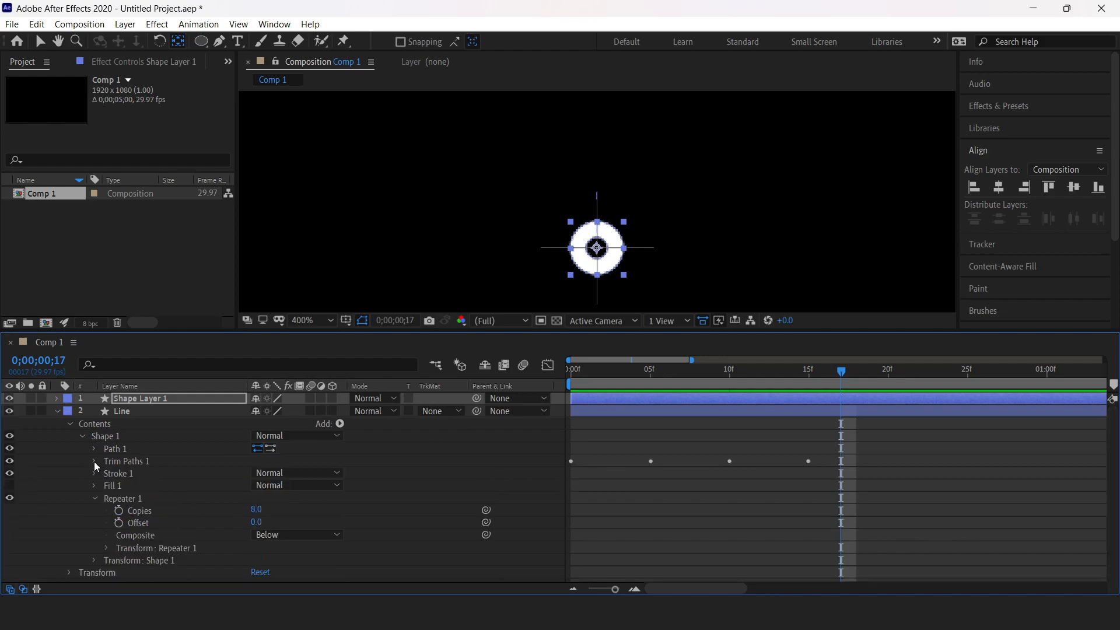
click(93, 472)
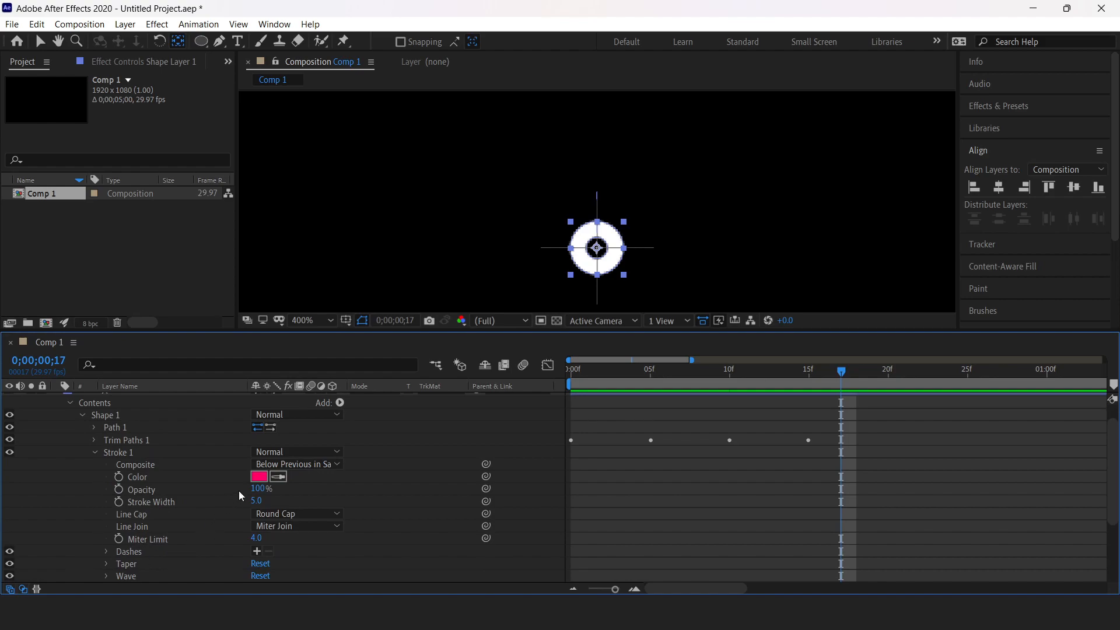
click(258, 476)
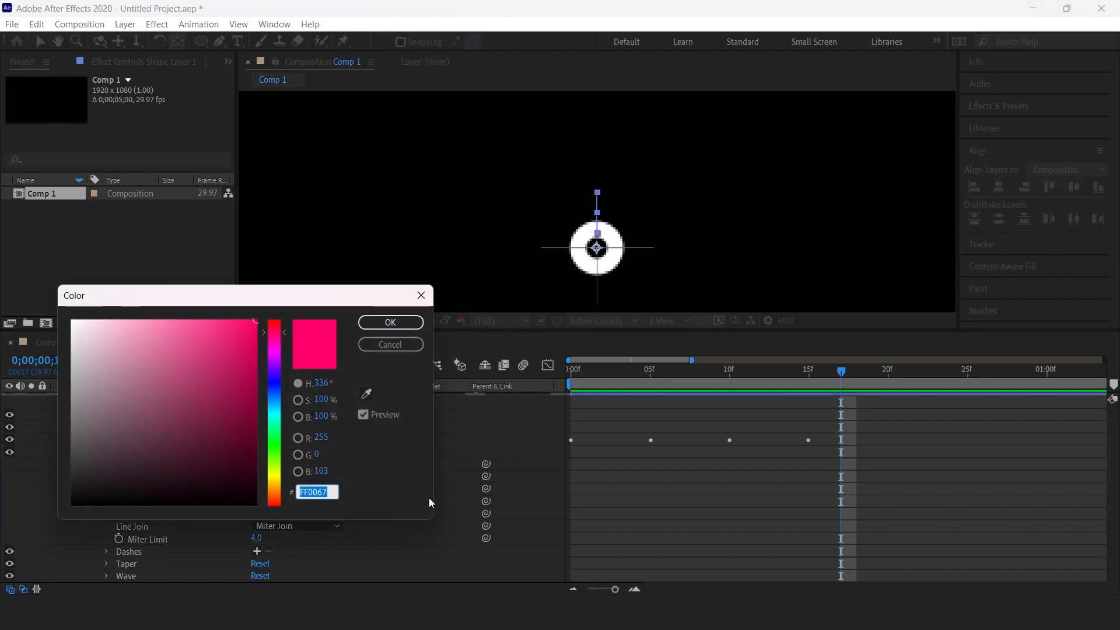
click(387, 323)
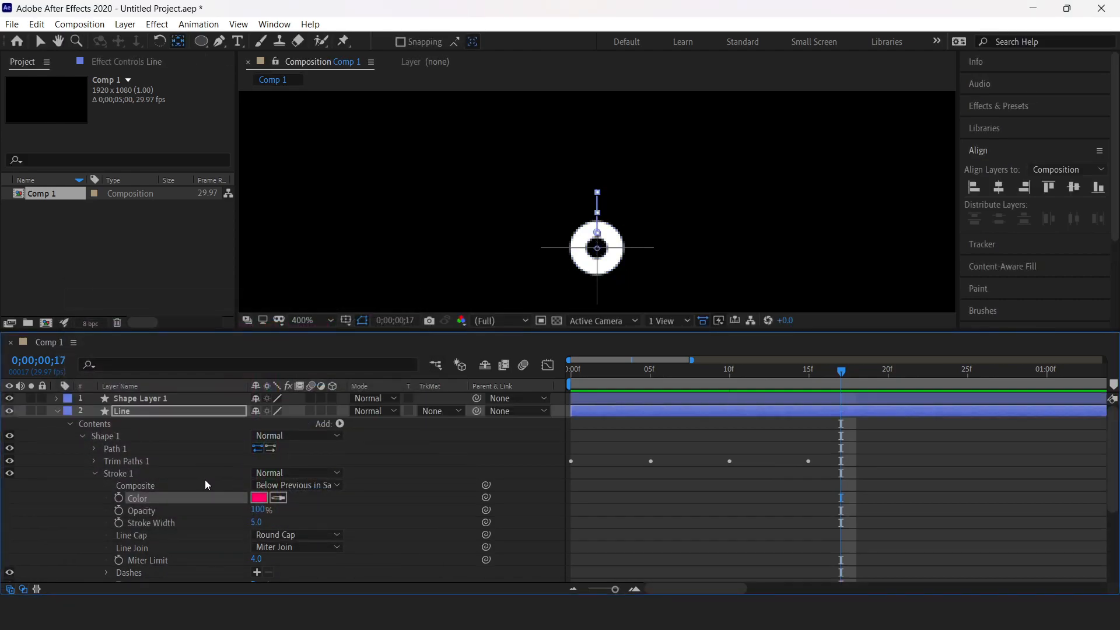
Set the colour of Shape Layer 1's Fill 1 below Merge Paths 1 to FF0067 and preview the animation
click(57, 398)
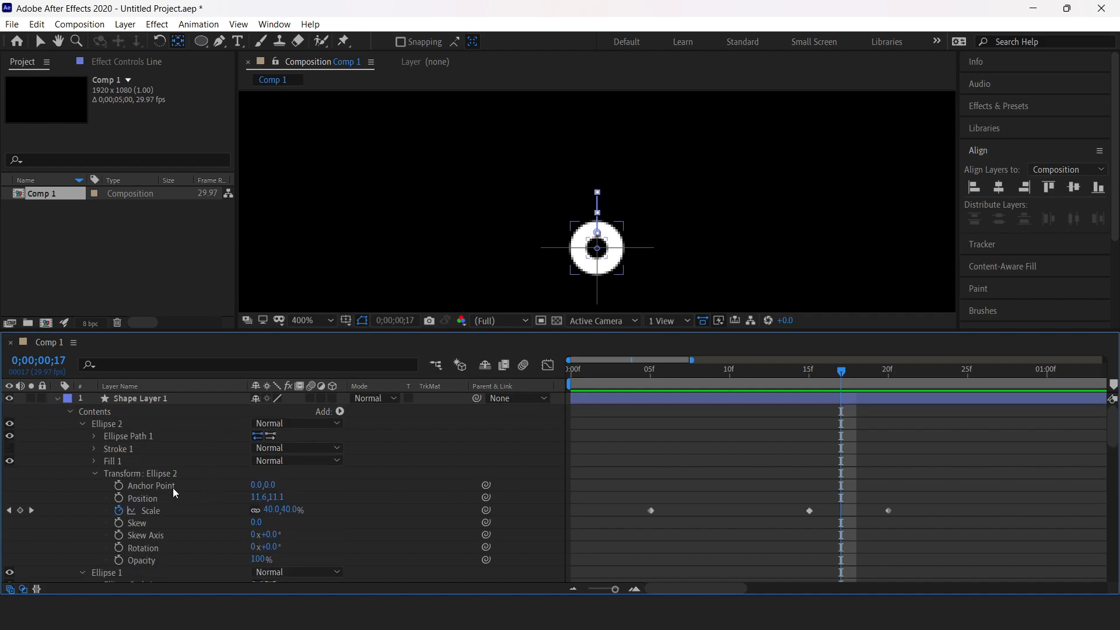
scroll(173, 487, down, 10)
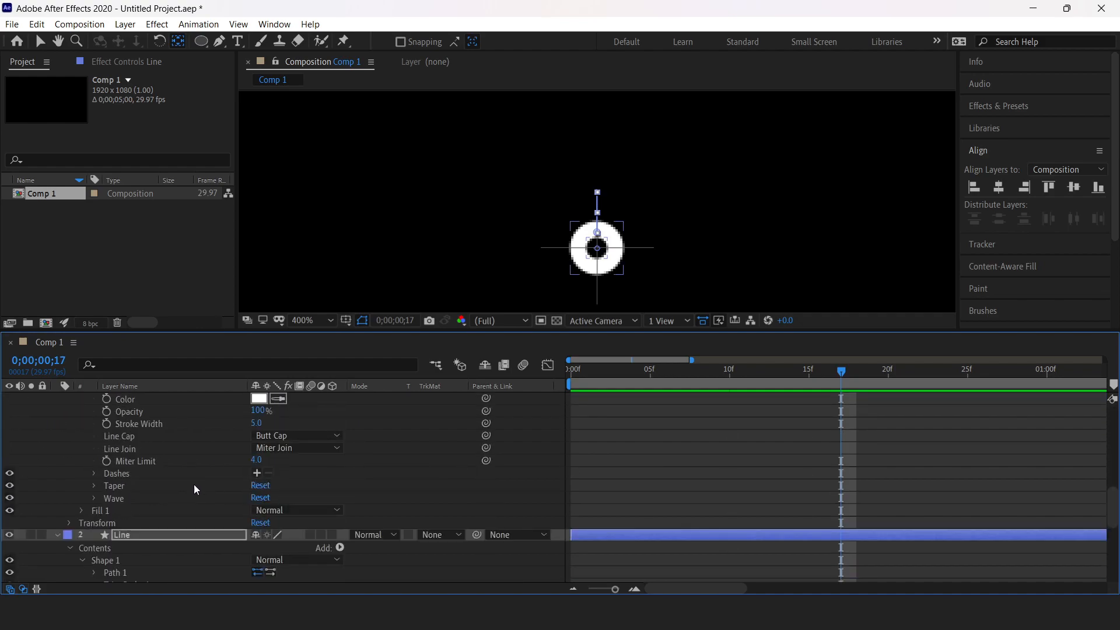
scroll(184, 496, down, 5)
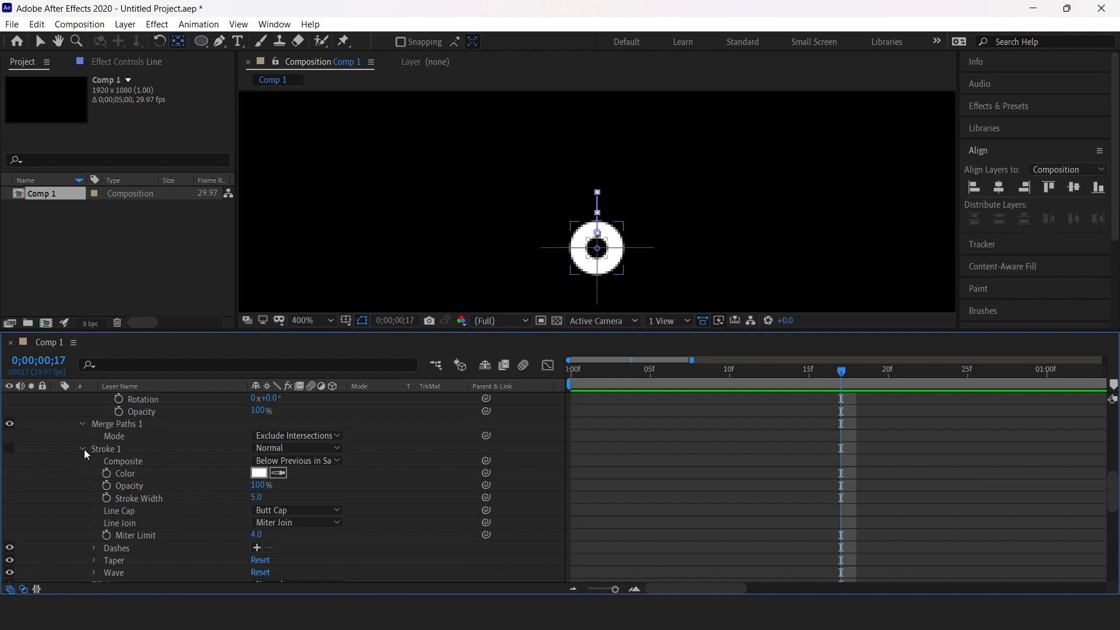
click(260, 473)
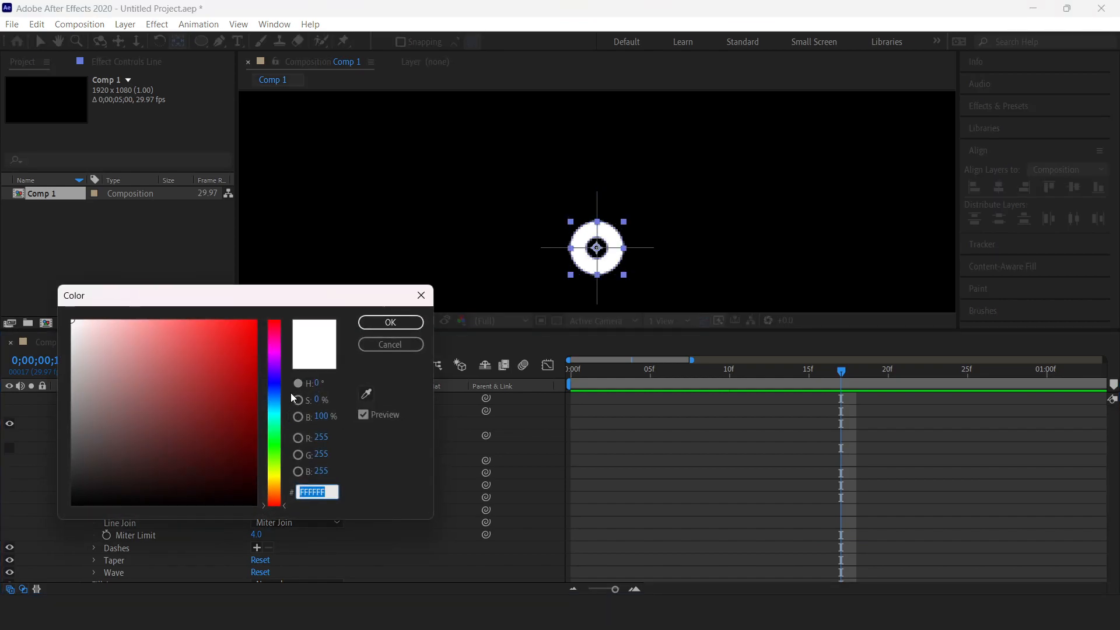
click(373, 343)
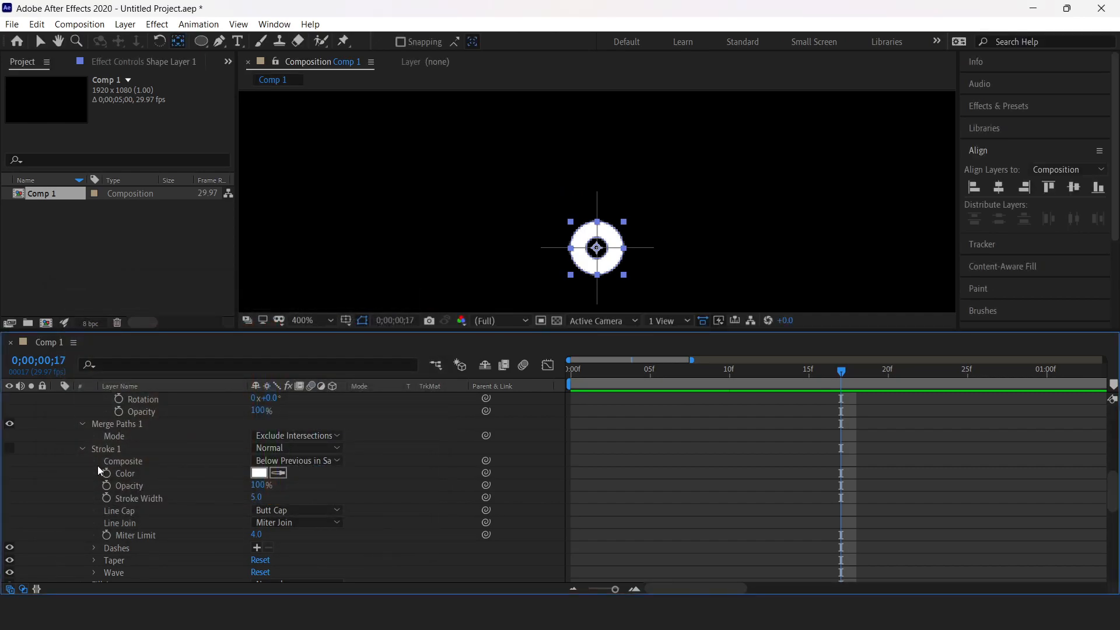
click(82, 448)
click(81, 461)
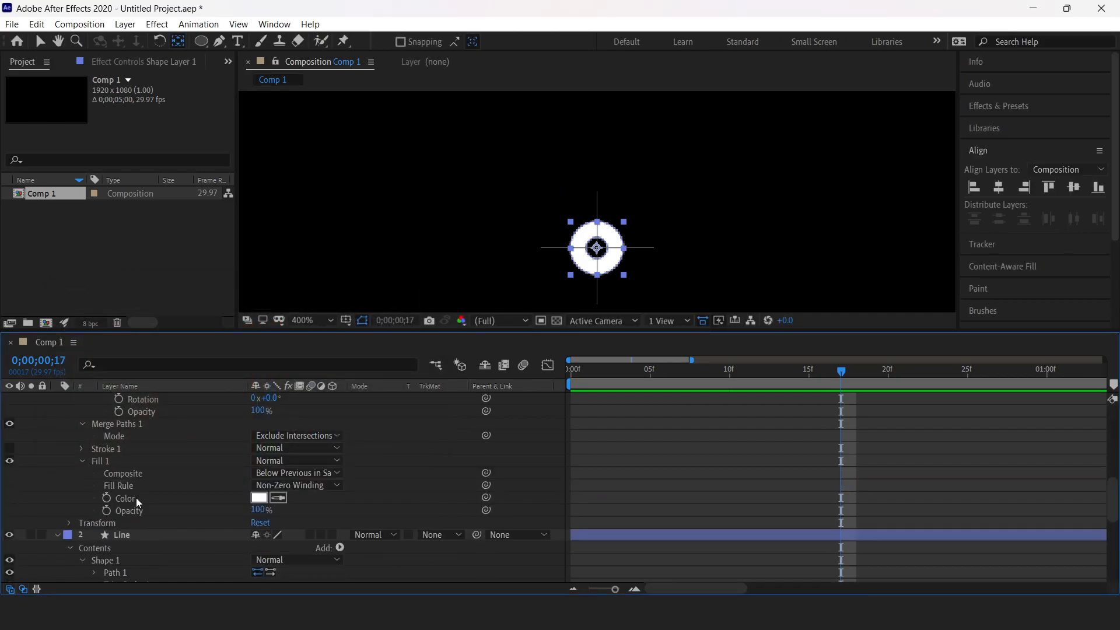
click(259, 500)
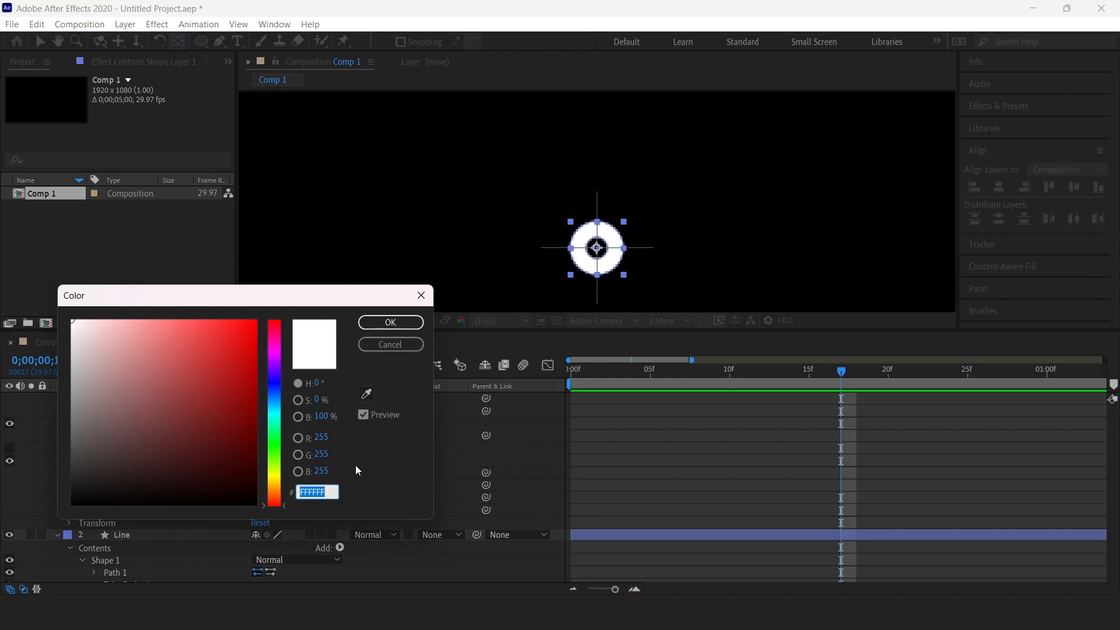
text(FF0067)
click(391, 324)
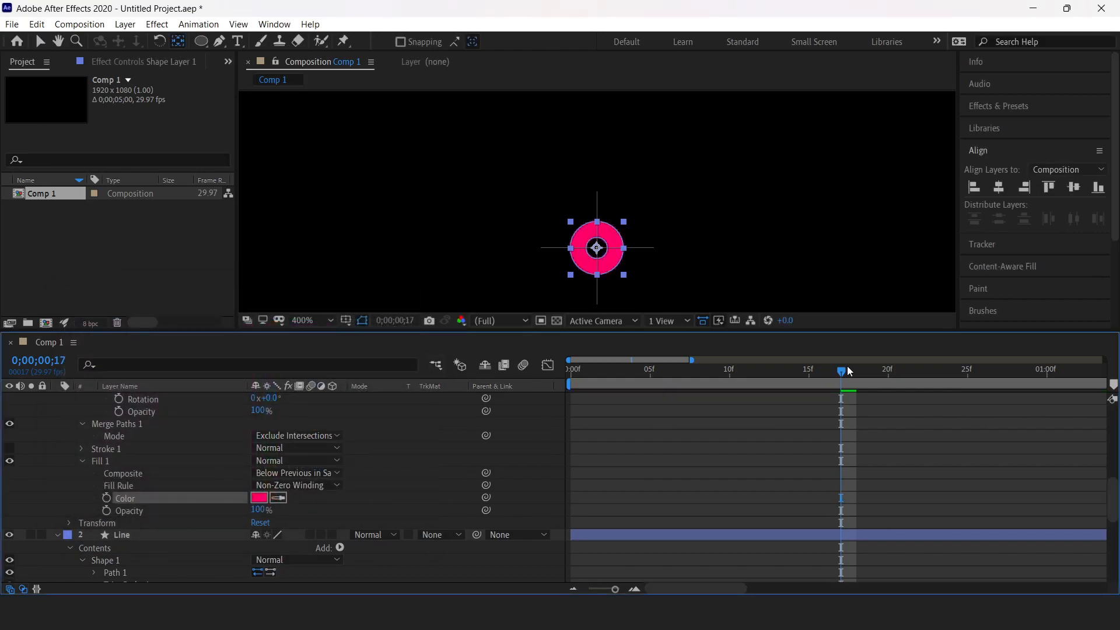
key(space)
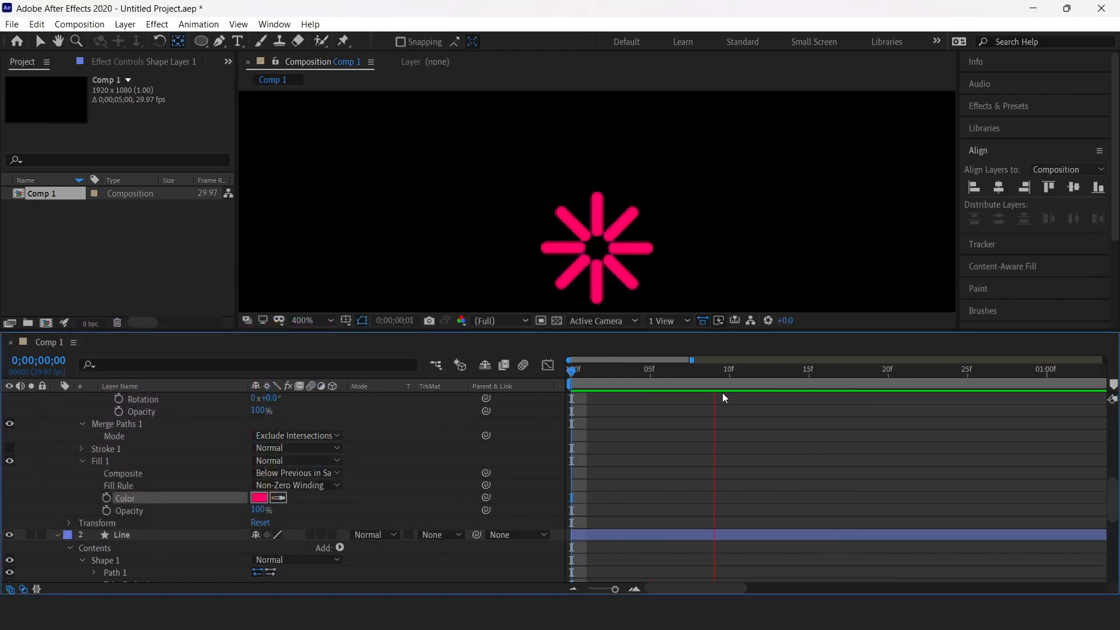
Rename Shape Layer 1 to "ellipse"
scroll(196, 463, up, 8)
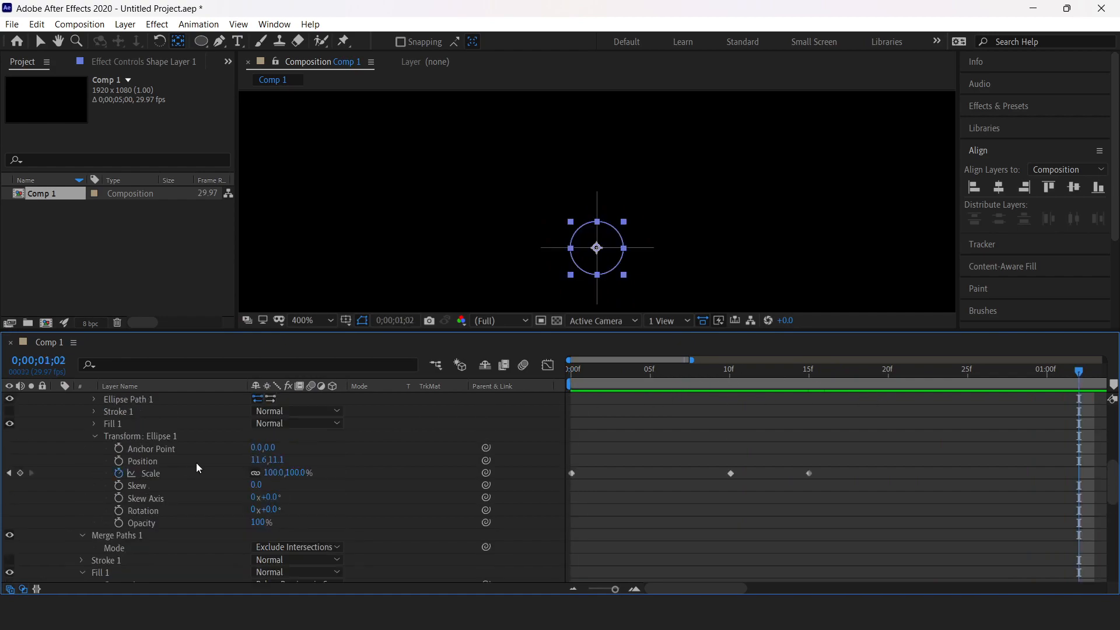
click(156, 403)
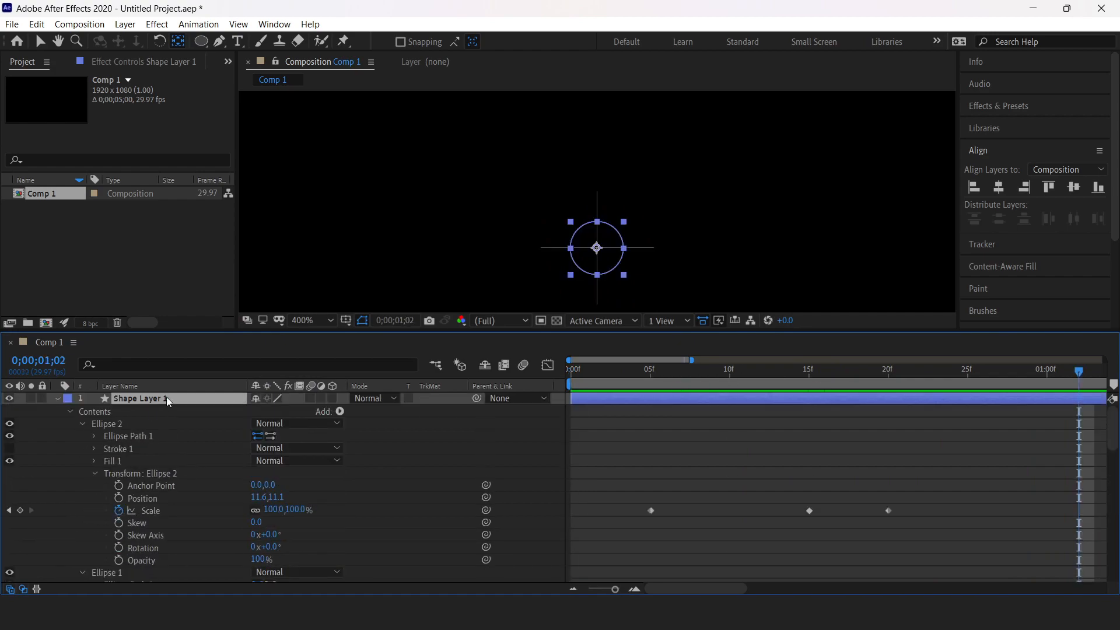
right_click(166, 397)
click(221, 569)
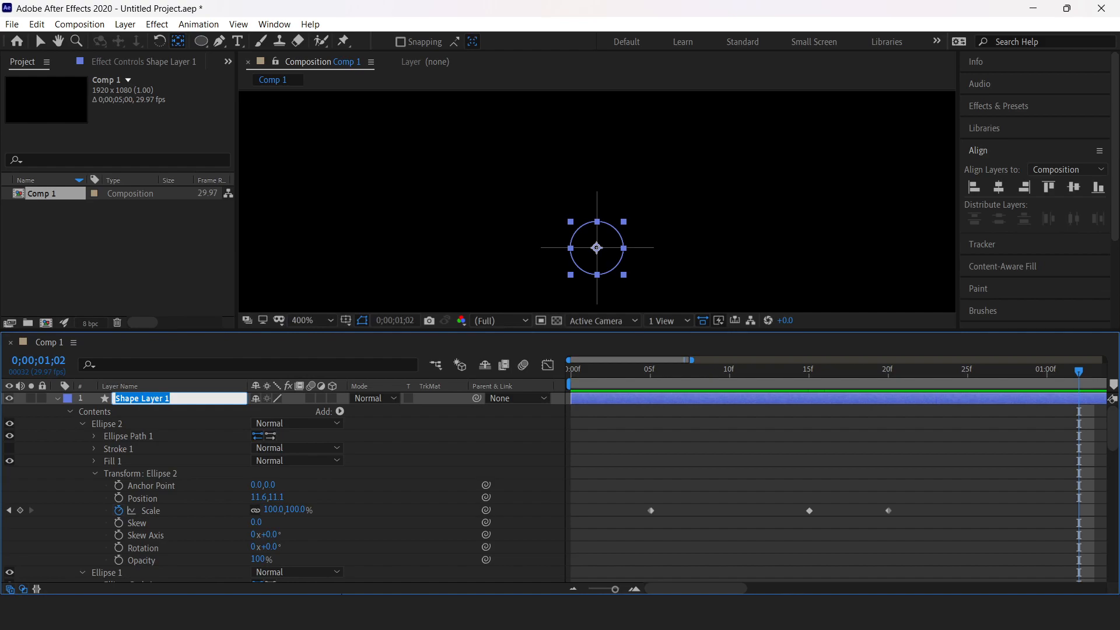
text(ellipse)
key(Return)
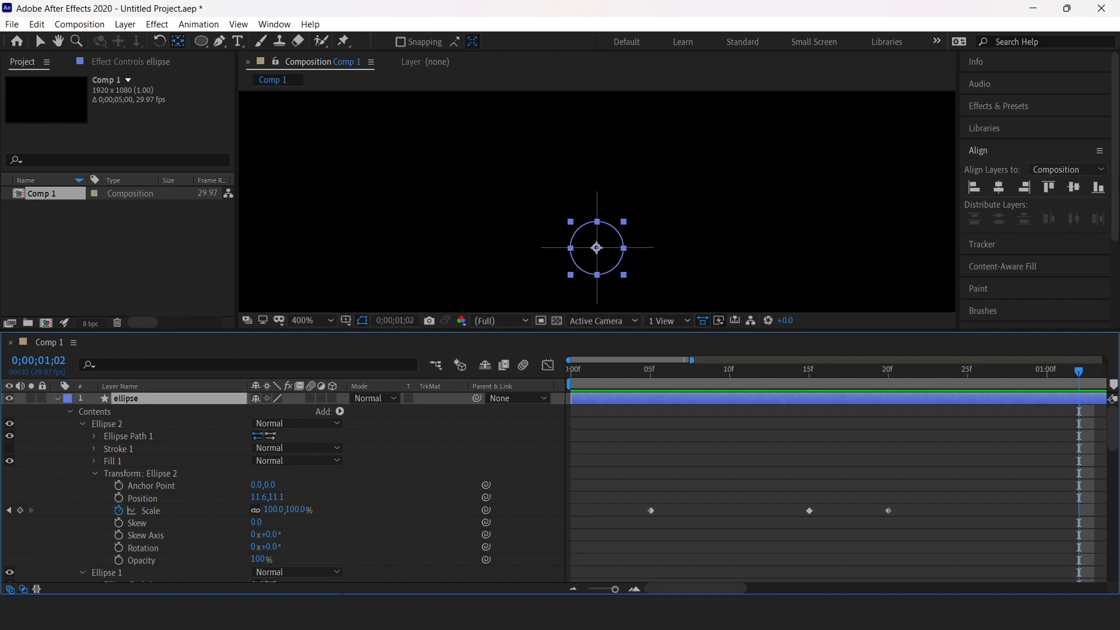
Collapse both layers and pre-compose ellipse and Line together into a composition named "line burst"
click(57, 397)
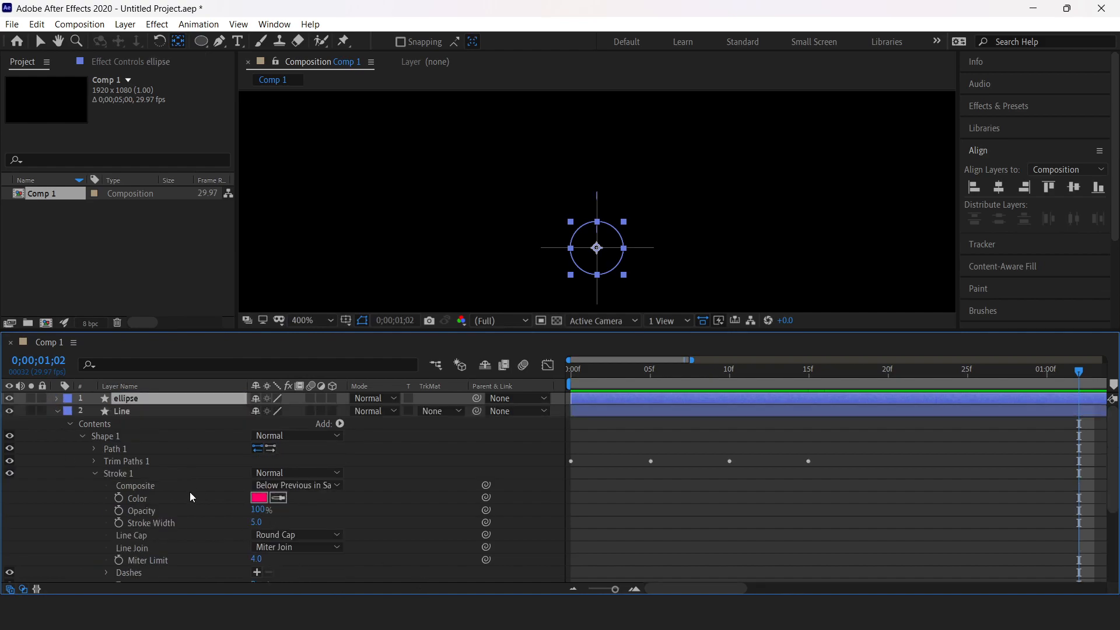
click(57, 411)
click(115, 408)
key(ctrl+a)
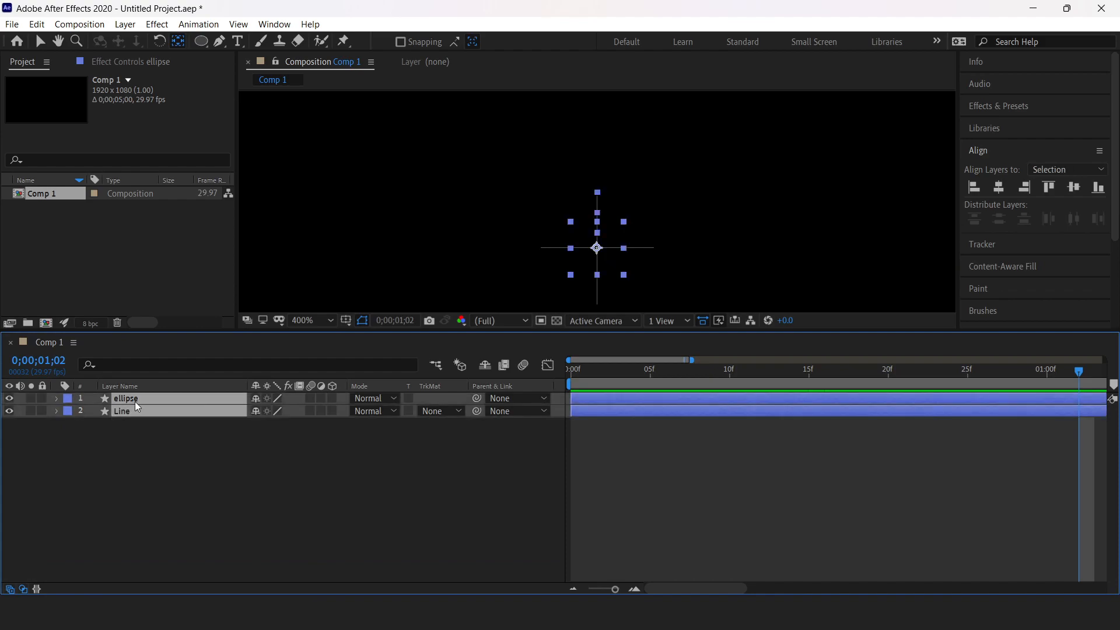
right_click(134, 401)
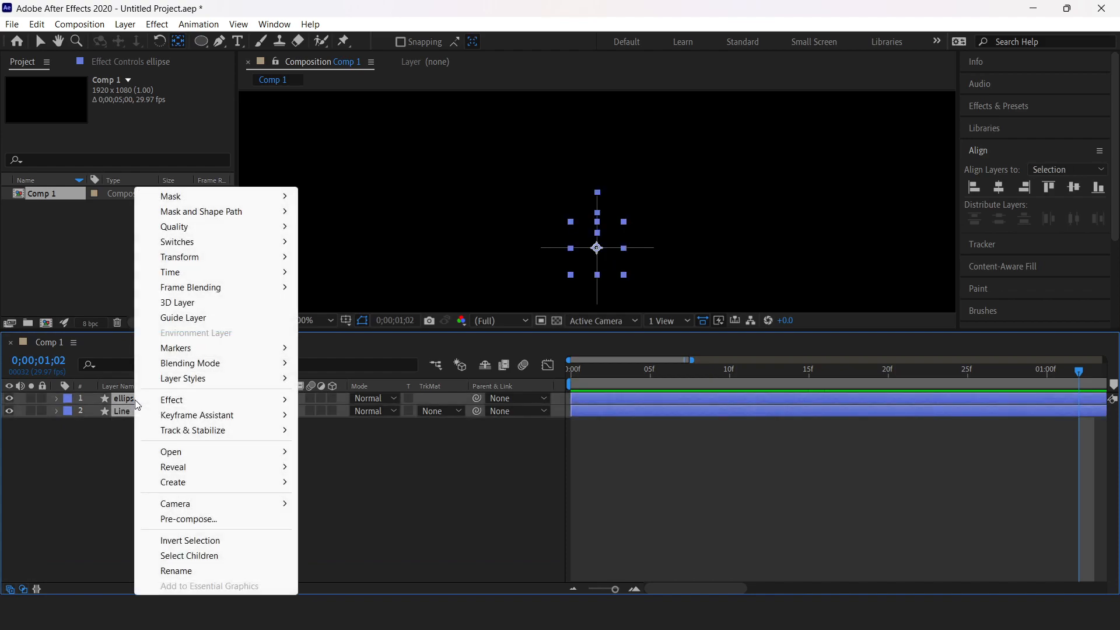
click(198, 523)
text(line b)
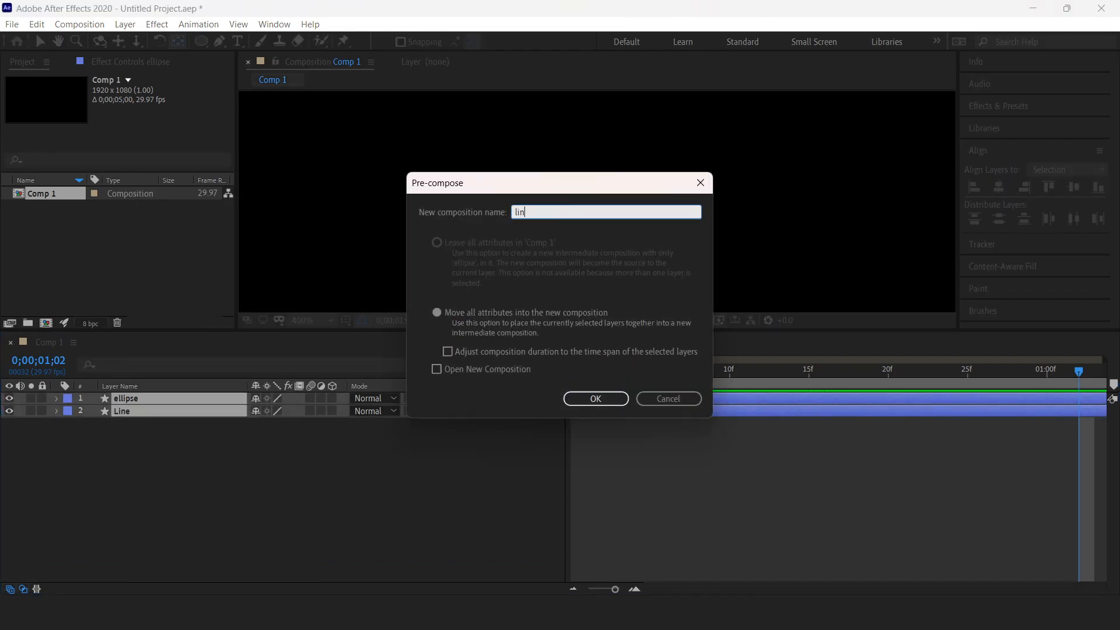
key(Return)
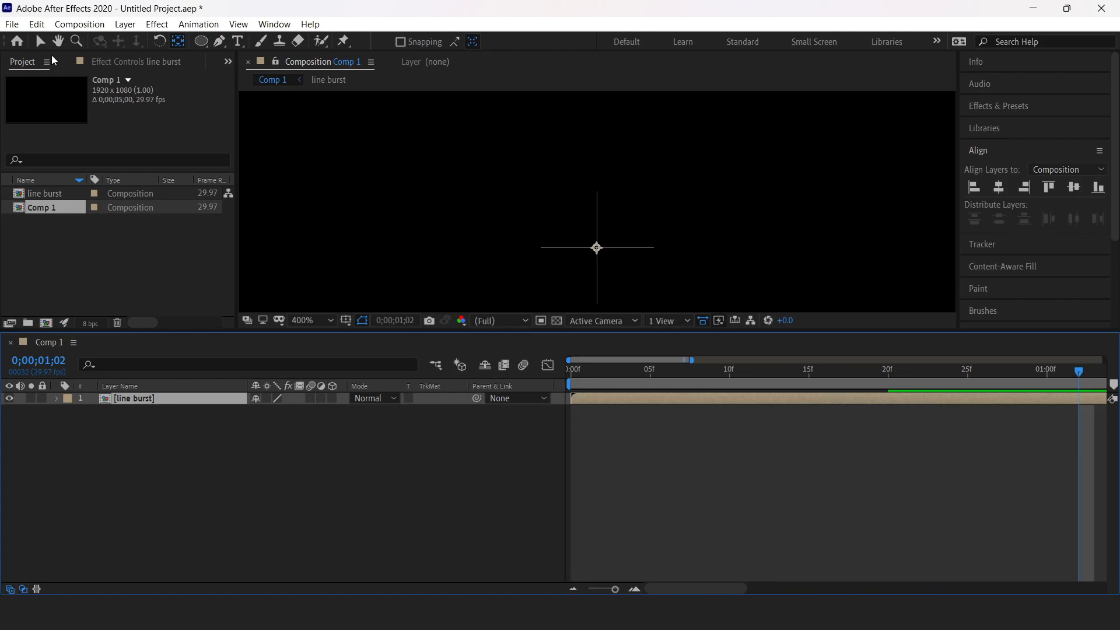
Create a new 1920 x 1080 composition at 29.97 fps with a duration of 0;00;05;00
click(79, 24)
click(83, 42)
click(430, 481)
Change the line burst composition's size to 100 px wide by 100 px high
click(42, 194)
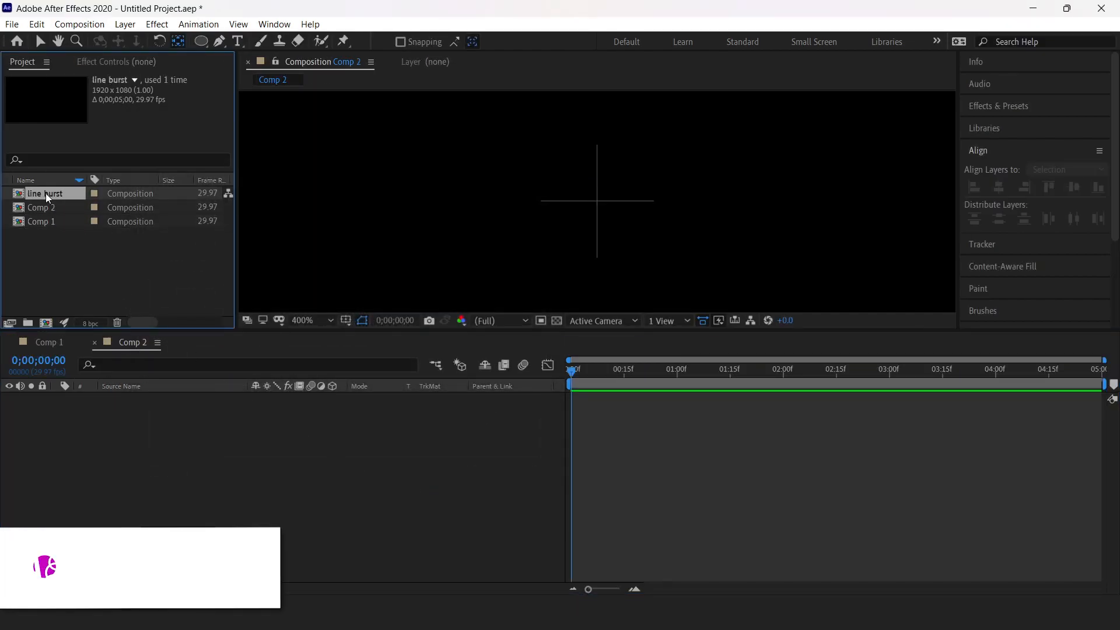
right_click(47, 195)
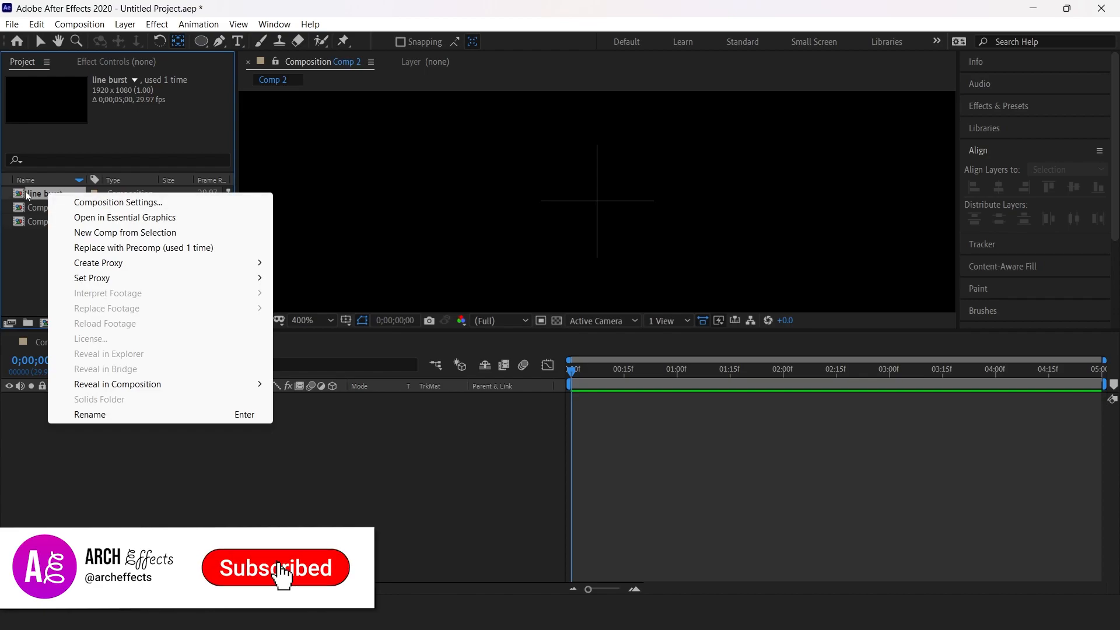
click(100, 204)
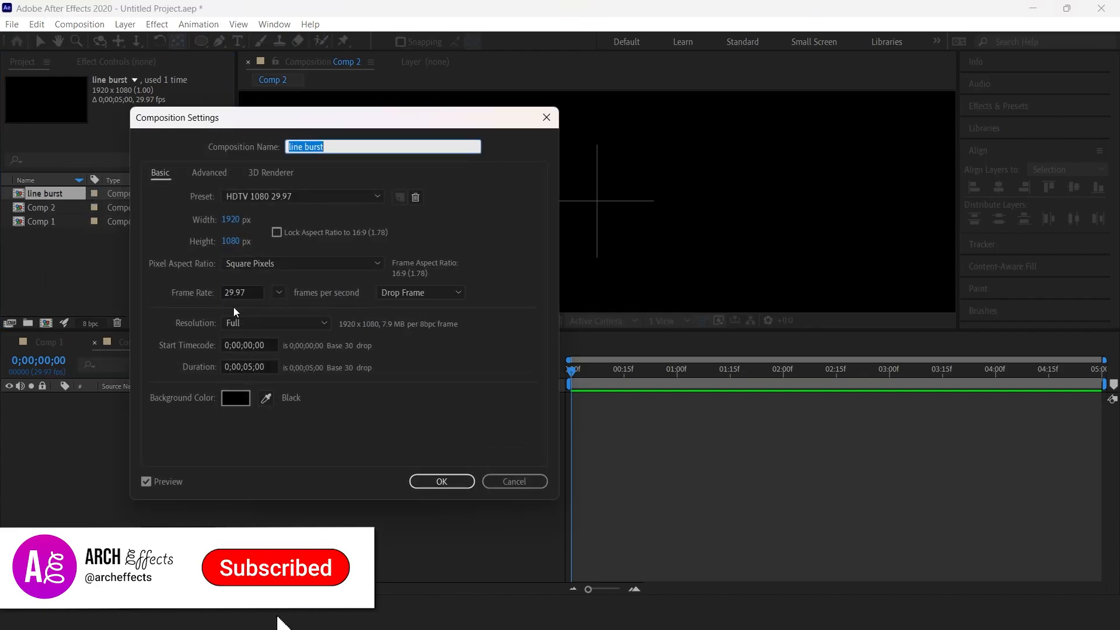
key(Tab)
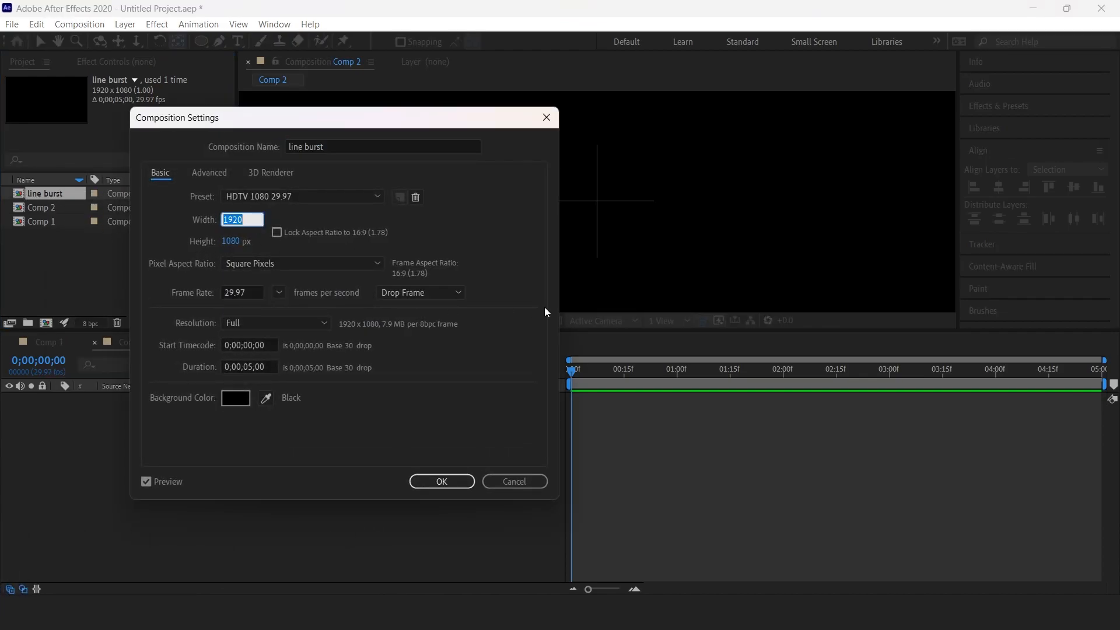
text(100)
key(Tab)
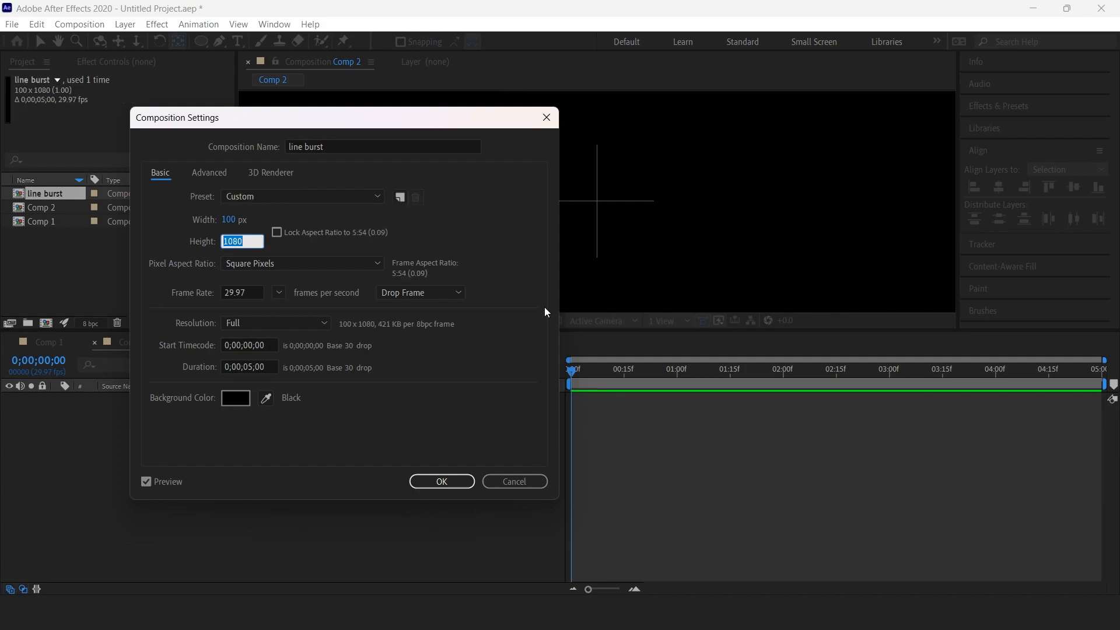
text(100)
key(Return)
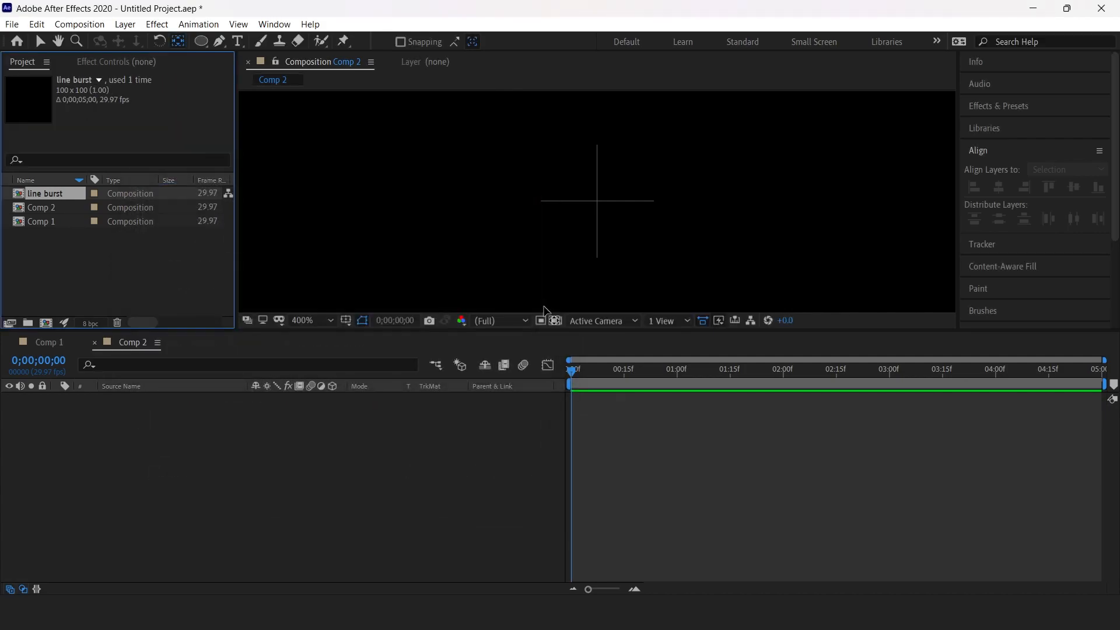
Add the line burst composition as a layer in Comp 2 and show the whole frame at 25%
drag(33, 193, 172, 428)
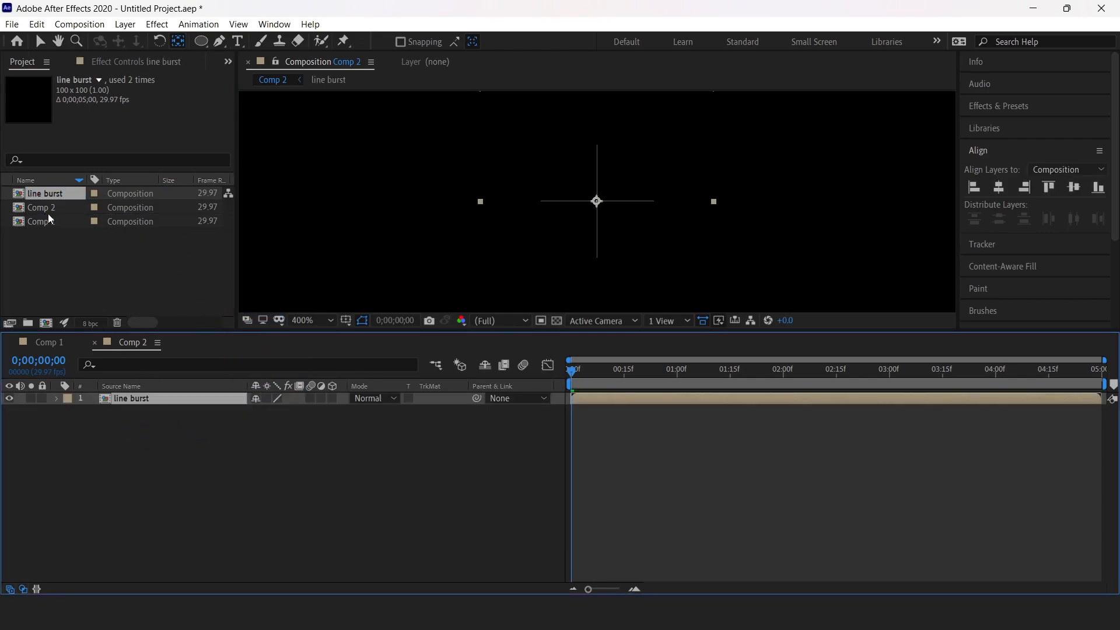
click(32, 212)
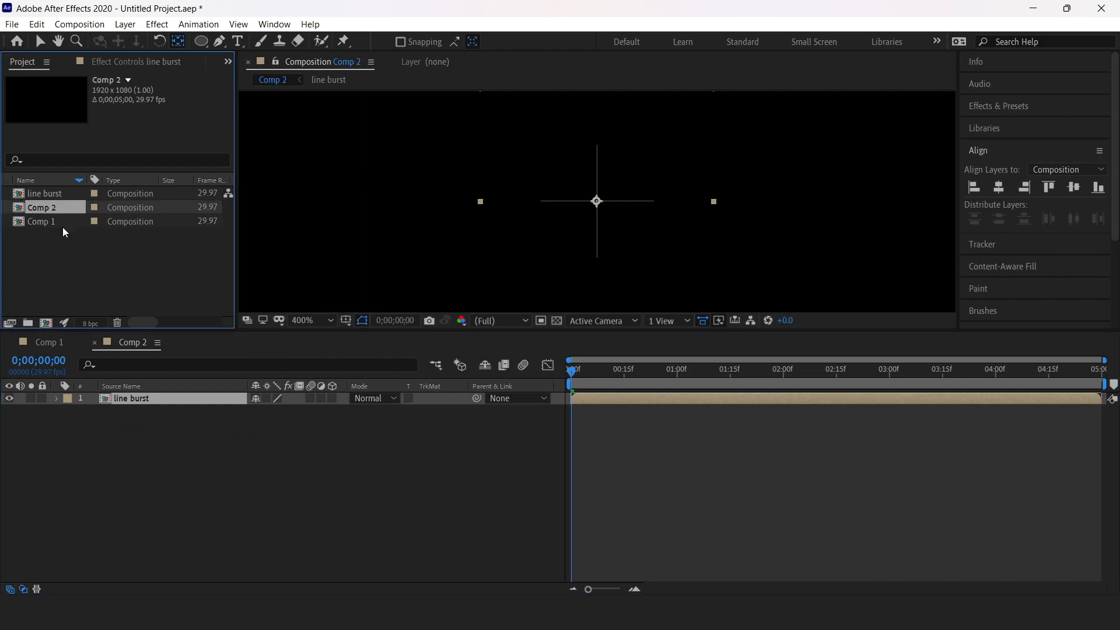
scroll(617, 217, down, 6)
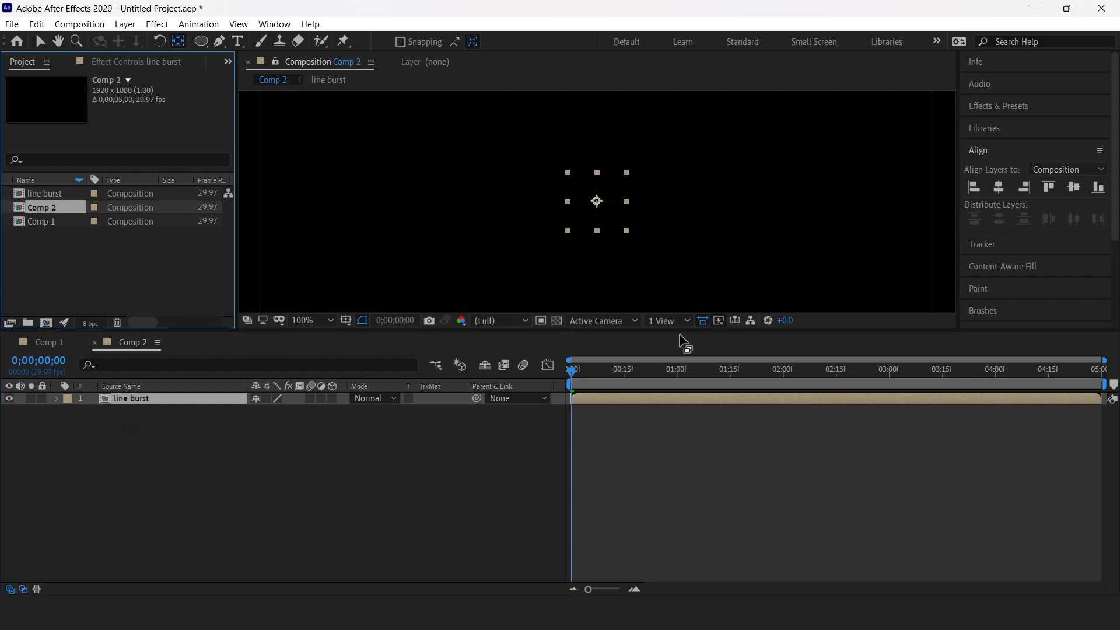
scroll(644, 240, down, 2)
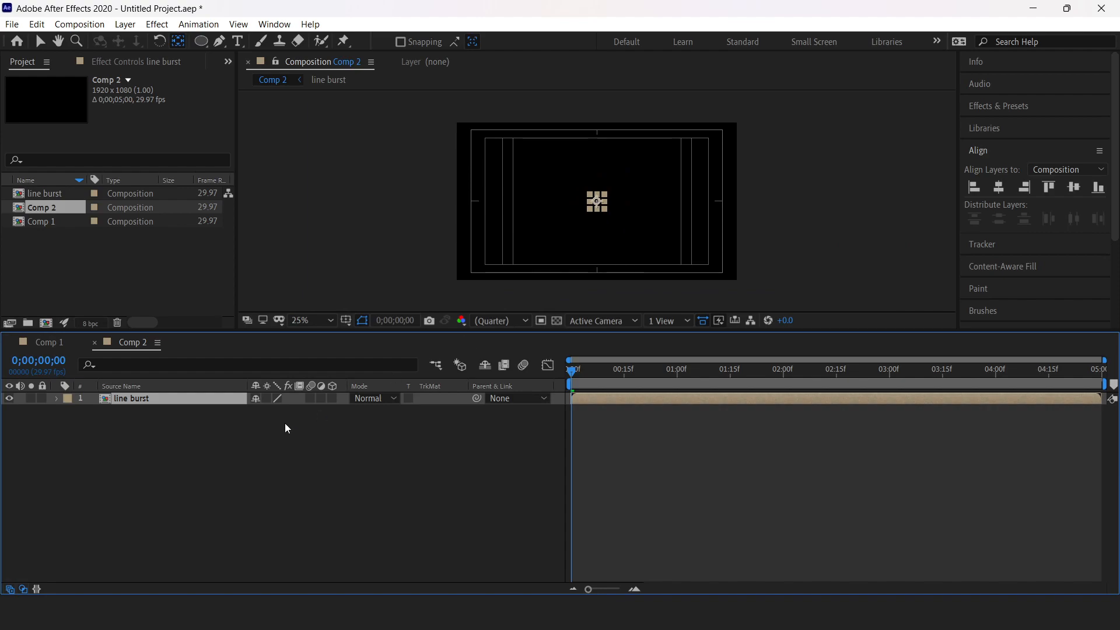
Turn off the Title/Action Safe overlay in the Comp 2 viewer
click(346, 320)
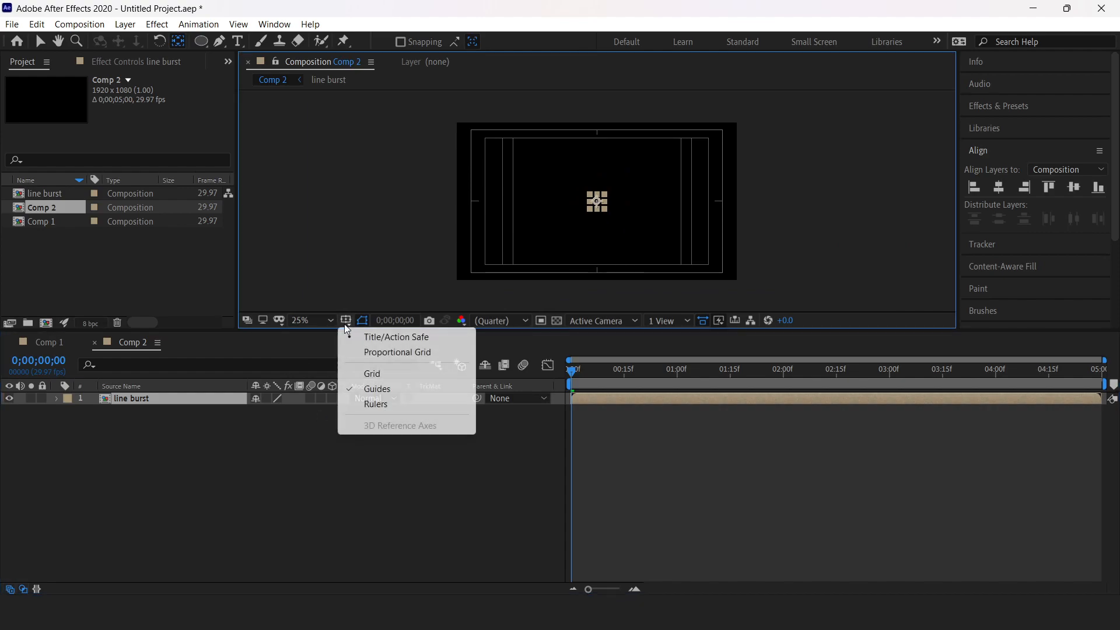
click(383, 338)
scroll(607, 218, up, 1)
scroll(607, 245, down, 1)
scroll(612, 262, up, 1)
scroll(612, 262, down, 1)
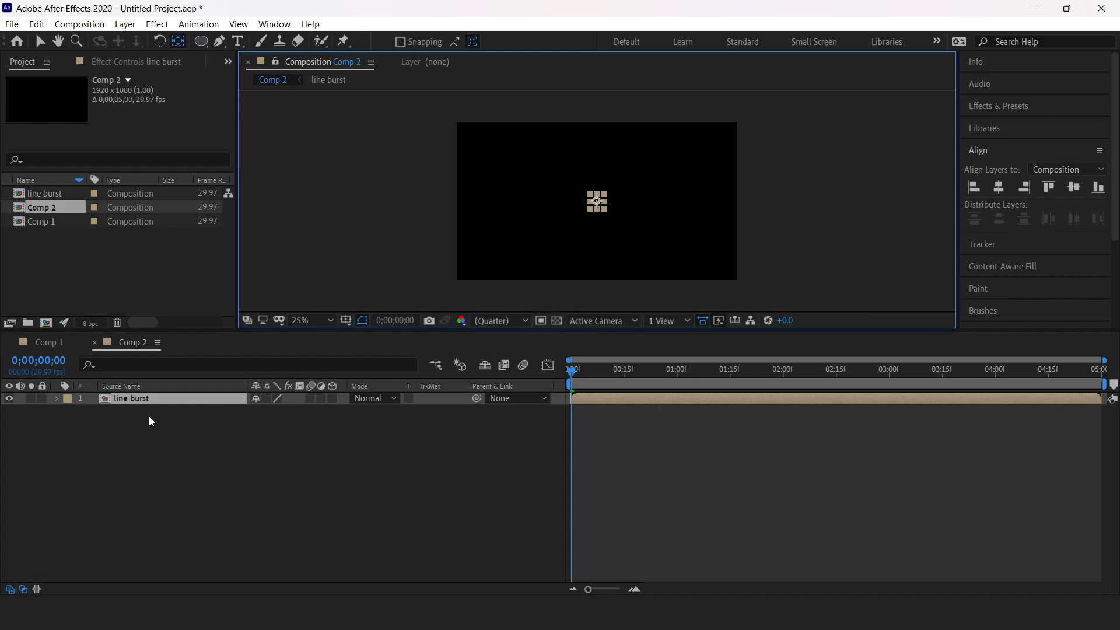
Scale the line burst layer to 234% and play Comp 2 from the start to check the burst
key(s)
drag(303, 418, 658, 415)
key(space)
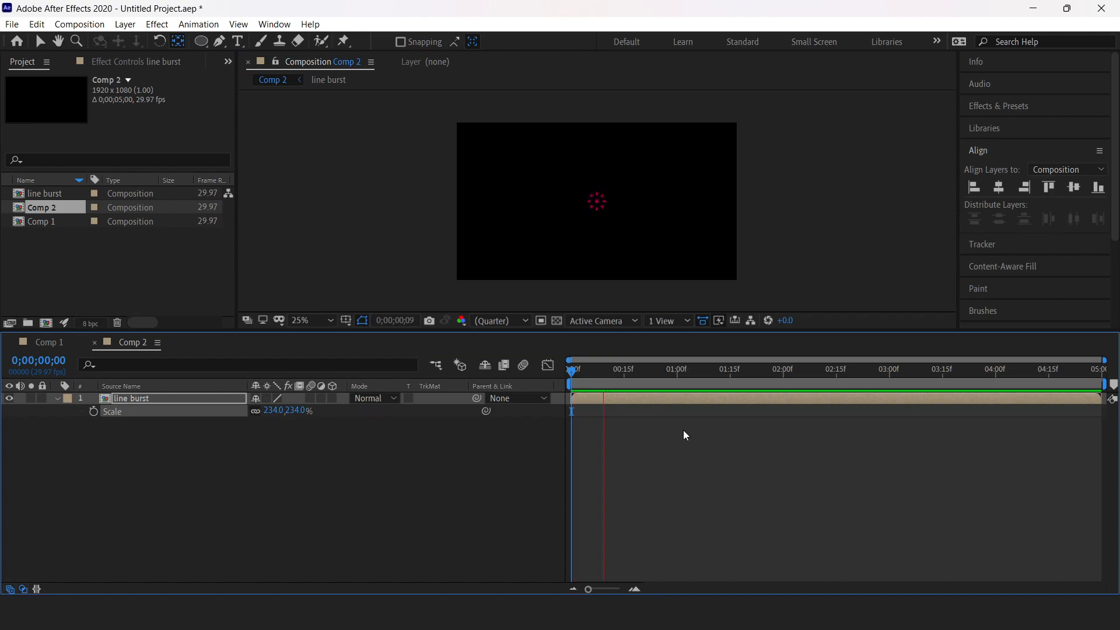
drag(663, 370, 569, 371)
key(space)
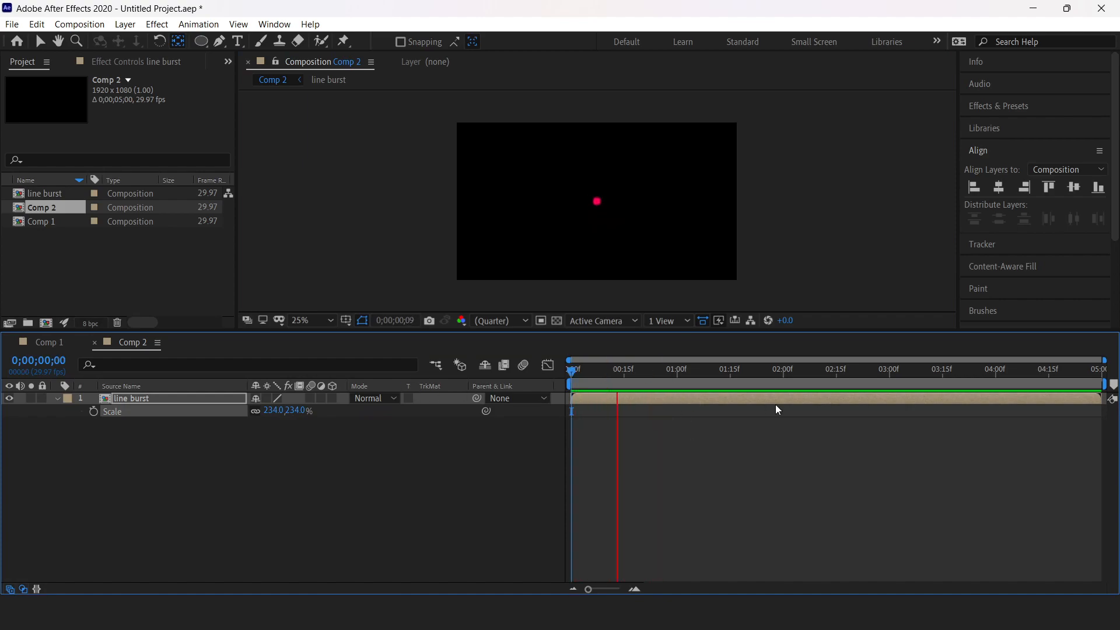
key(space)
drag(676, 371, 427, 379)
key(space)
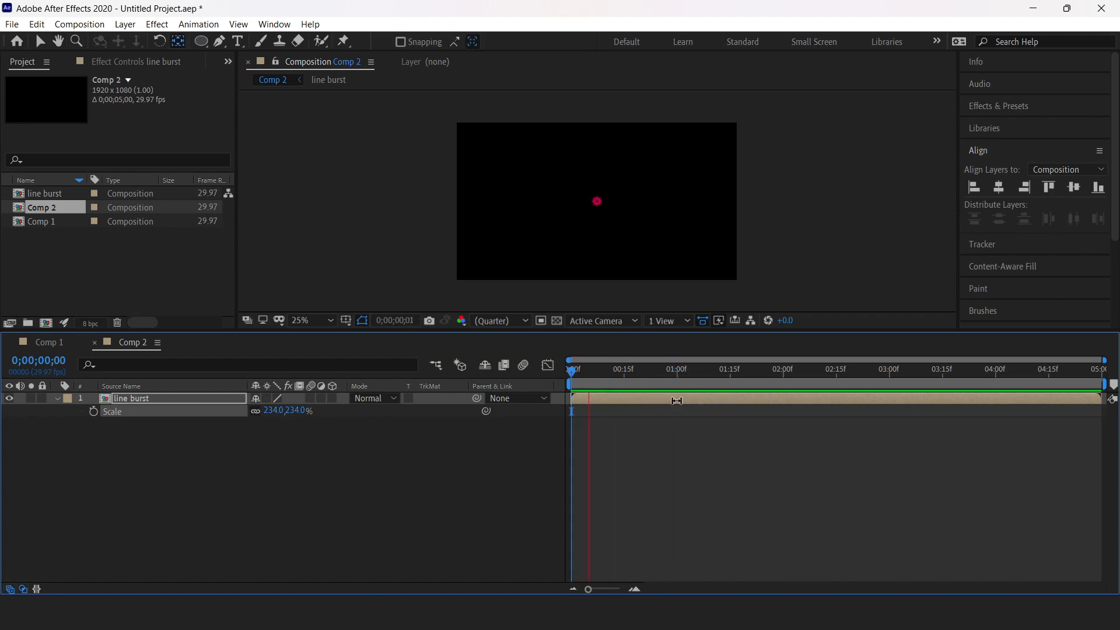
key(space)
Duplicate the line burst layer five times in Comp 2
click(173, 400)
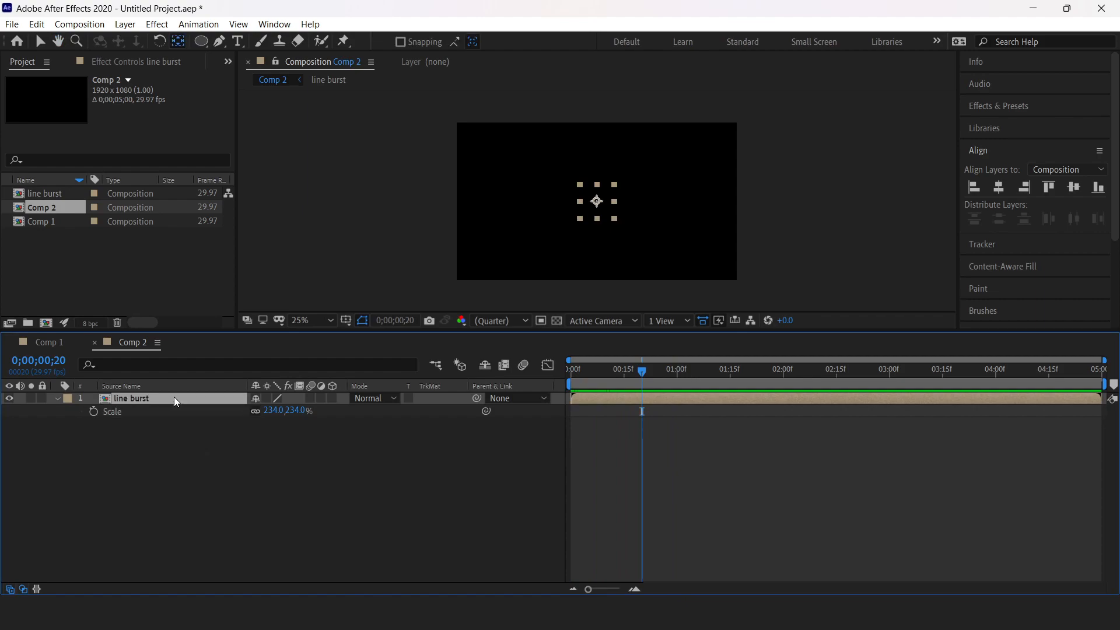
key(ctrl+d)
key(ctrl+d)
key(ctrl+d)
key(ctrl+d)
key(ctrl+d)
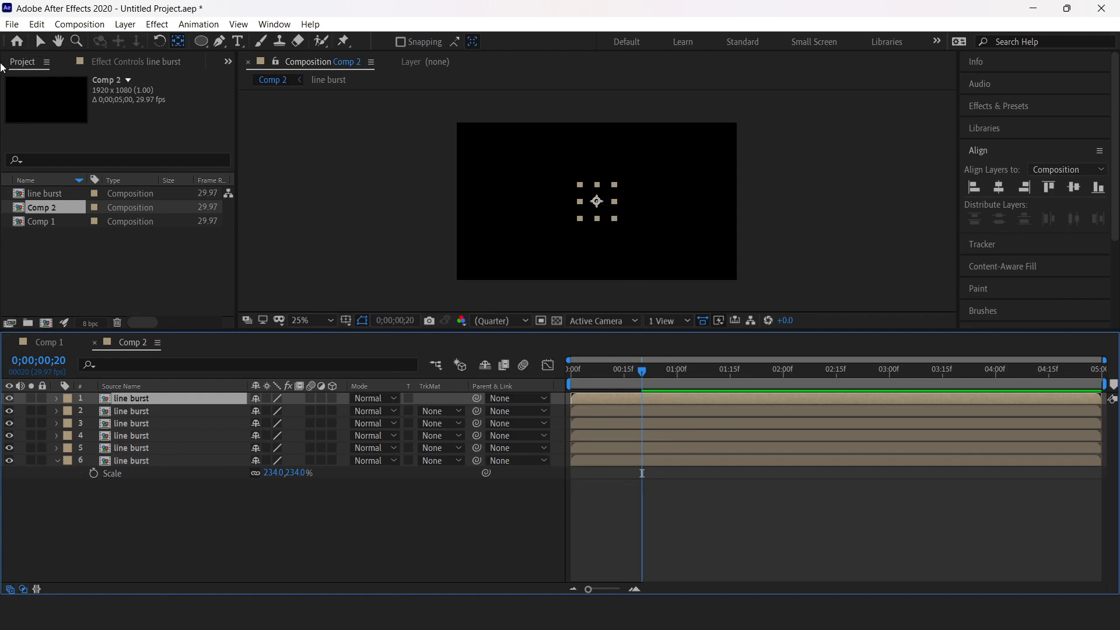
Spread the five duplicate bursts over the frame: lower left, upper left, below right of centre, upper right and far right
key(v)
drag(599, 207, 540, 246)
click(157, 412)
drag(601, 219, 531, 193)
drag(641, 372, 576, 368)
click(133, 424)
drag(601, 213, 643, 263)
click(149, 438)
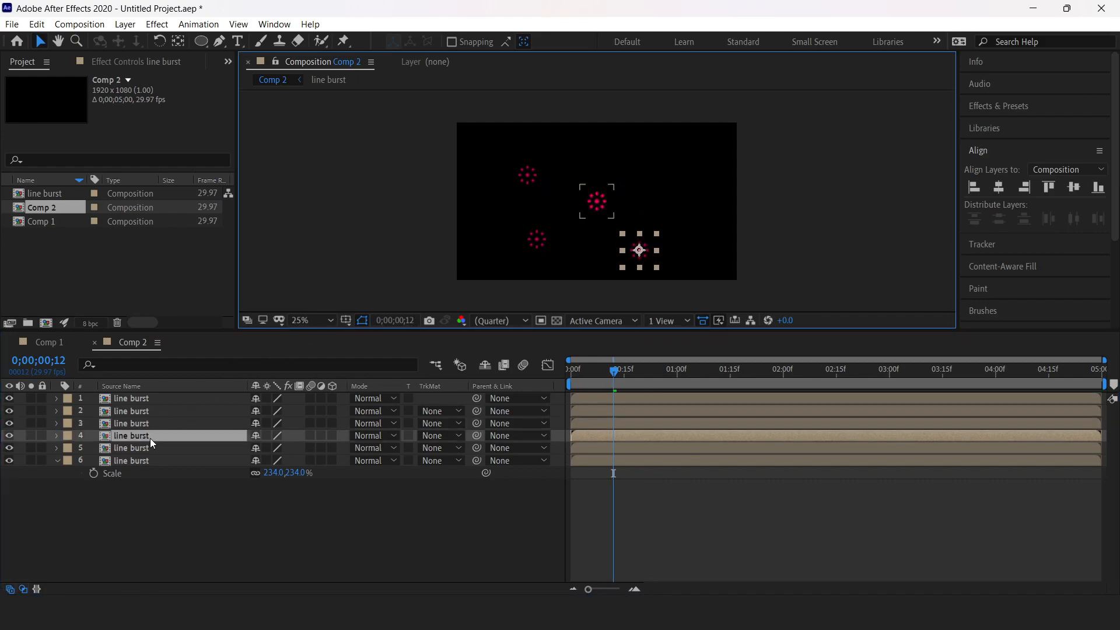
drag(593, 202, 658, 164)
click(115, 449)
drag(596, 209, 695, 242)
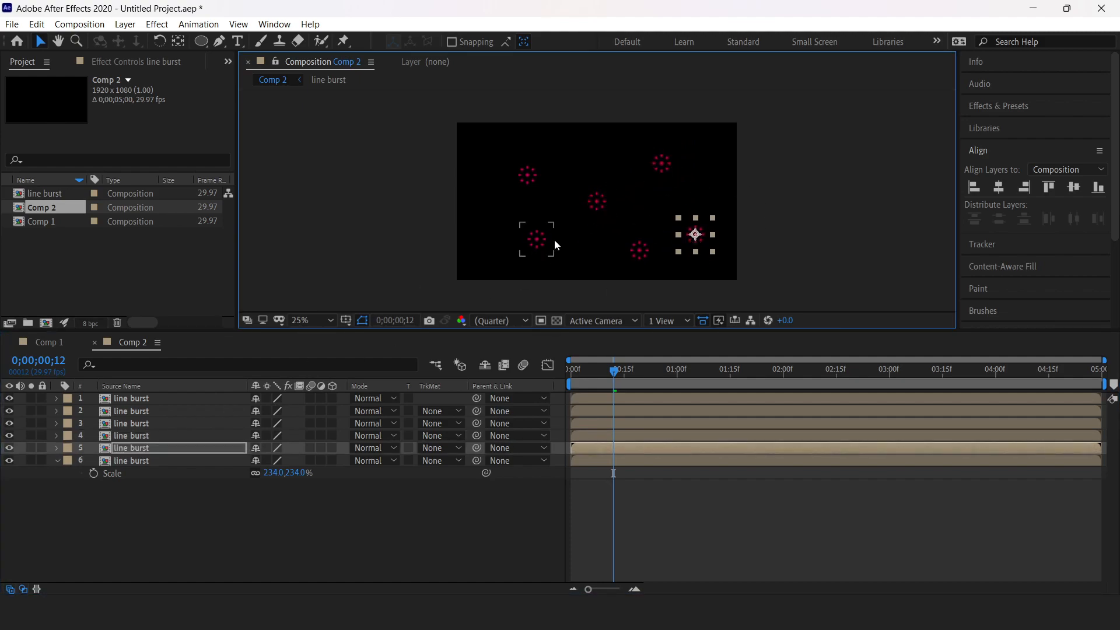
Fine-tune the layout by moving the two left bursts outward, the centre burst slightly left and the far-right burst slightly up
drag(541, 240, 516, 248)
drag(528, 176, 518, 166)
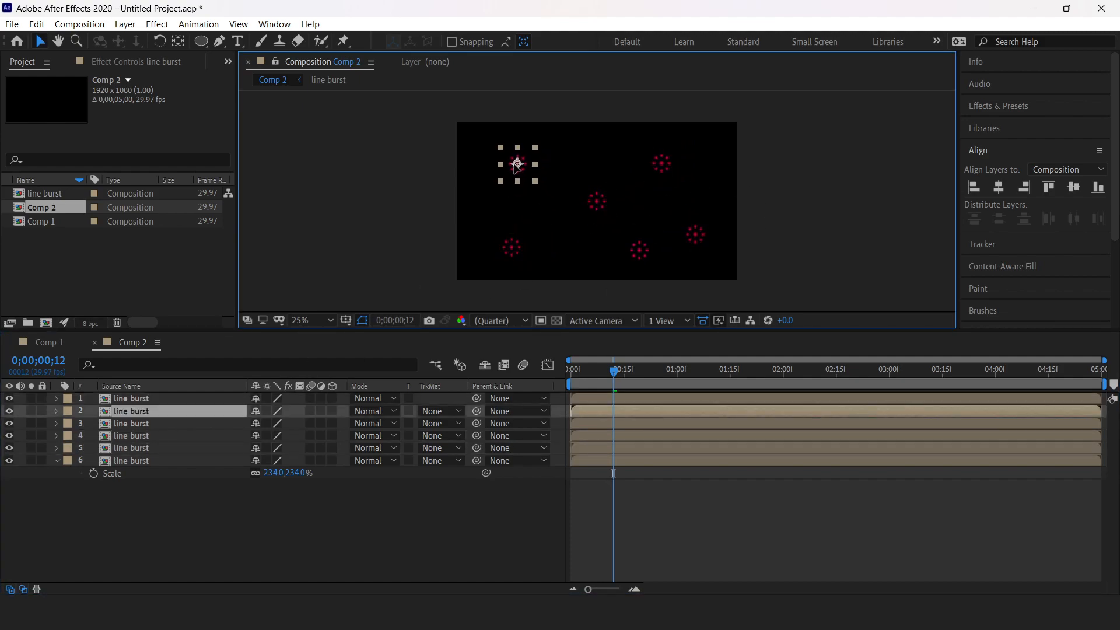
drag(596, 204, 581, 202)
drag(706, 238, 709, 220)
key(Return)
Stagger the five duplicate line burst layers to start about 3 to 7 frames later than the original, and preview the animation
click(584, 450)
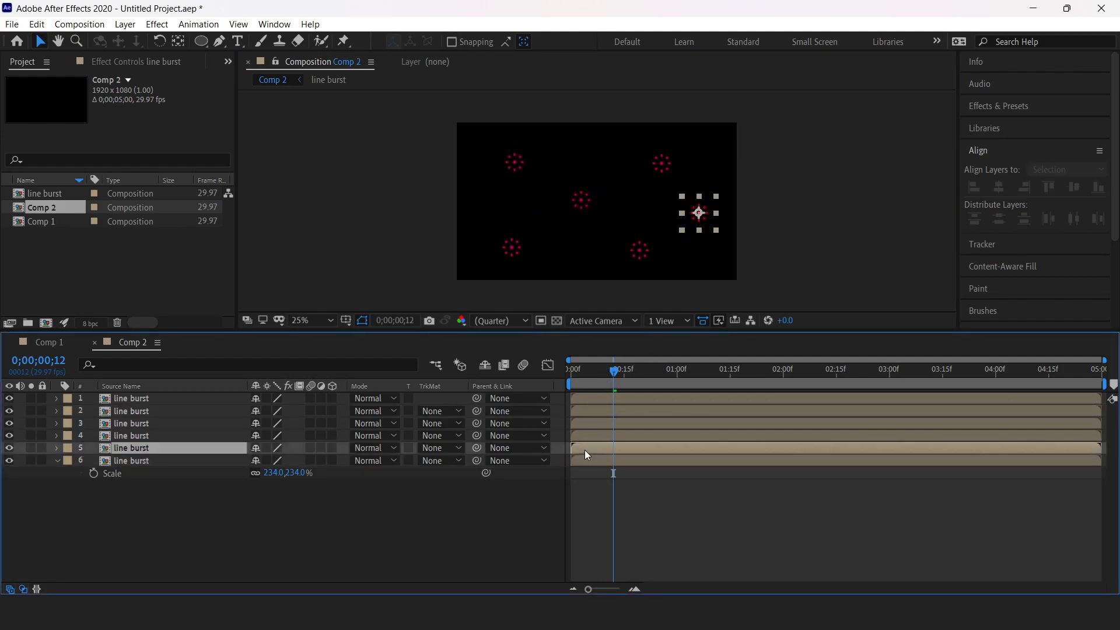
drag(584, 449, 538, 369)
click(586, 436)
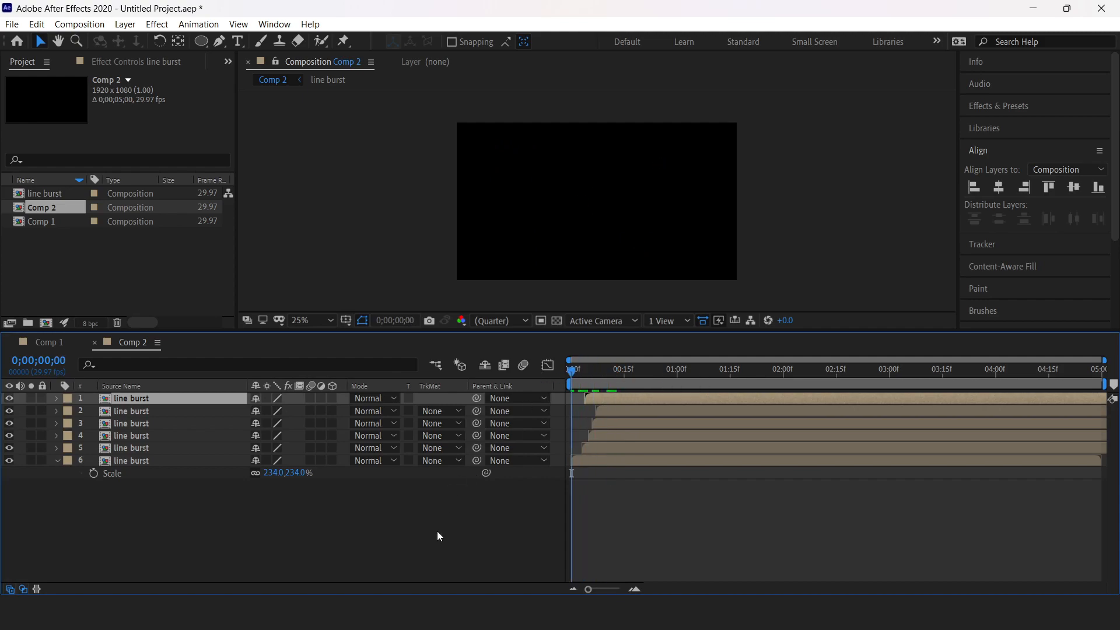
key(space)
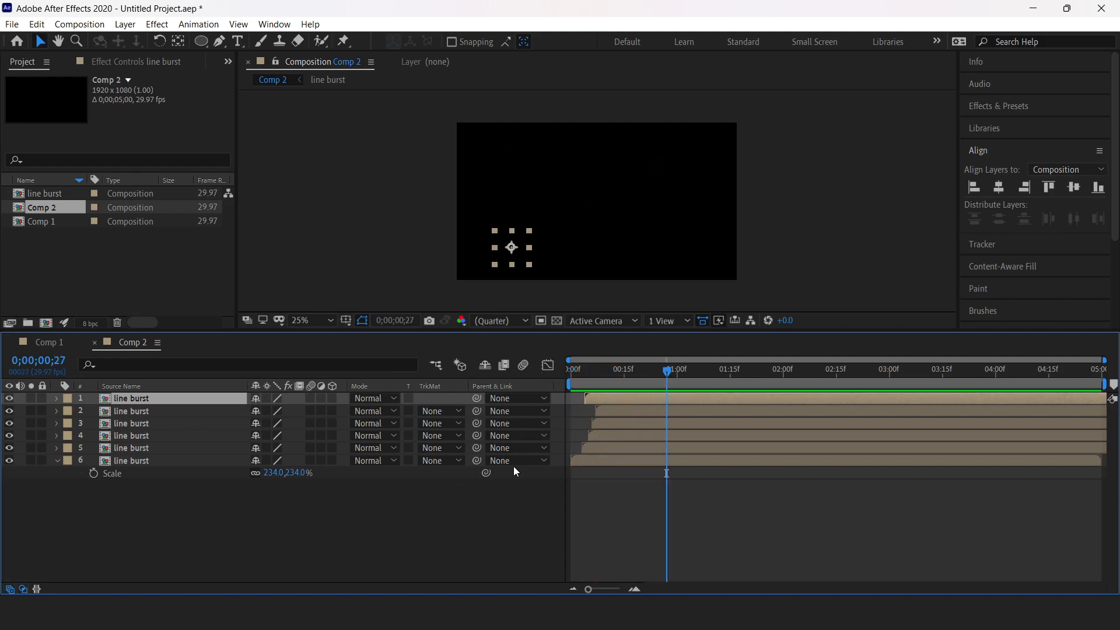
scroll(628, 226, up, 2)
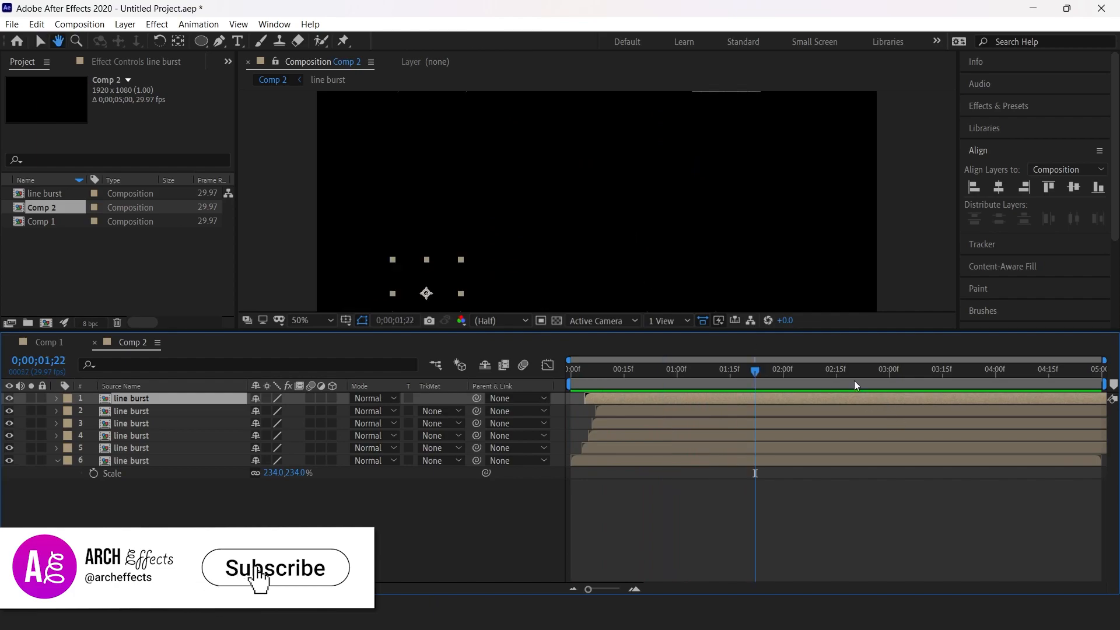
drag(754, 371, 565, 372)
key(space)
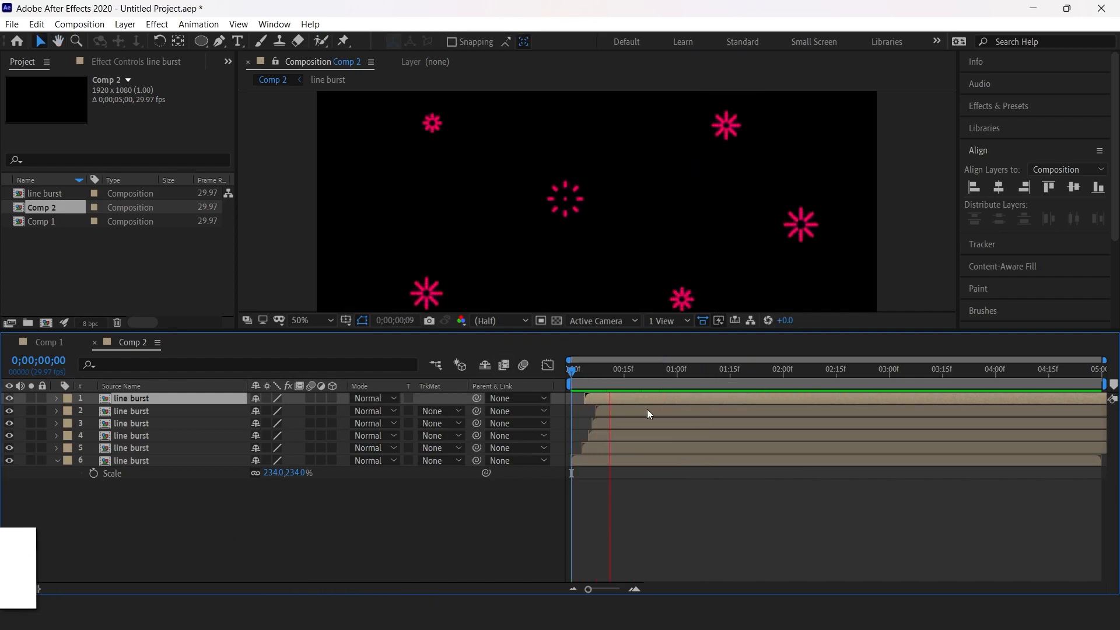
key(space)
Create a 1920 x 1080 solid layer in Comp 2 with the blue colour 1770A5
right_click(361, 527)
mouse_move(439, 374)
click(608, 410)
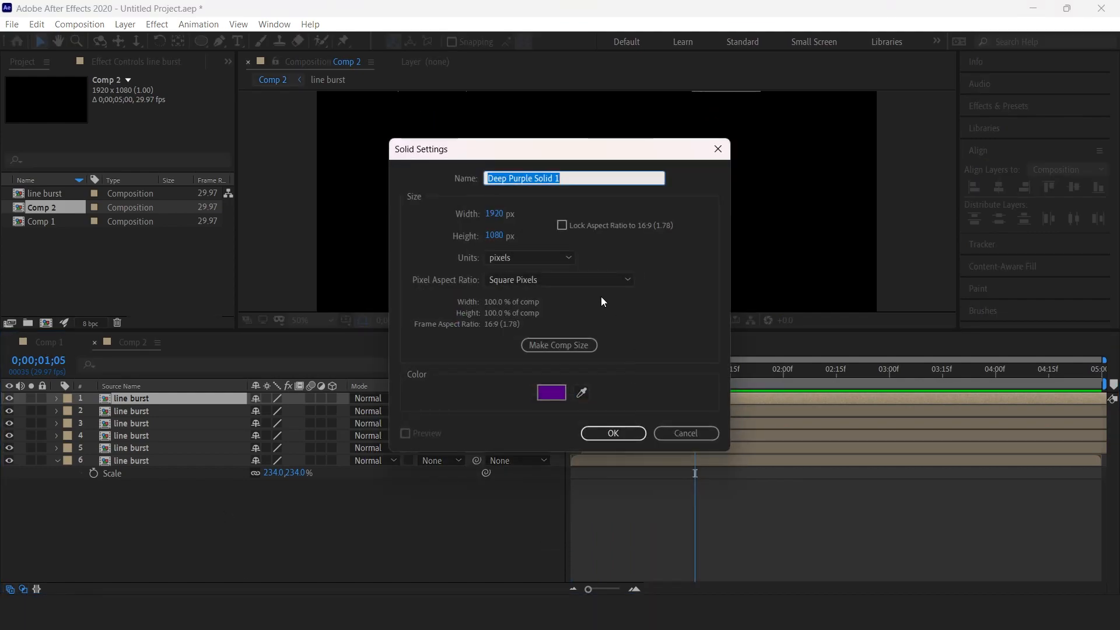
click(561, 396)
click(219, 361)
click(231, 385)
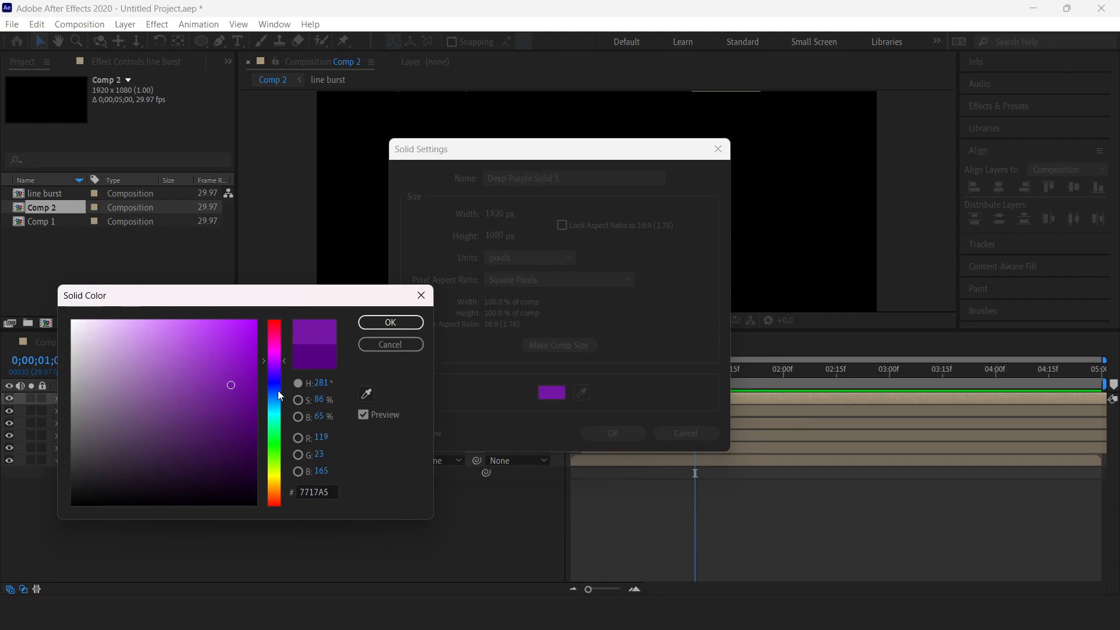
click(276, 402)
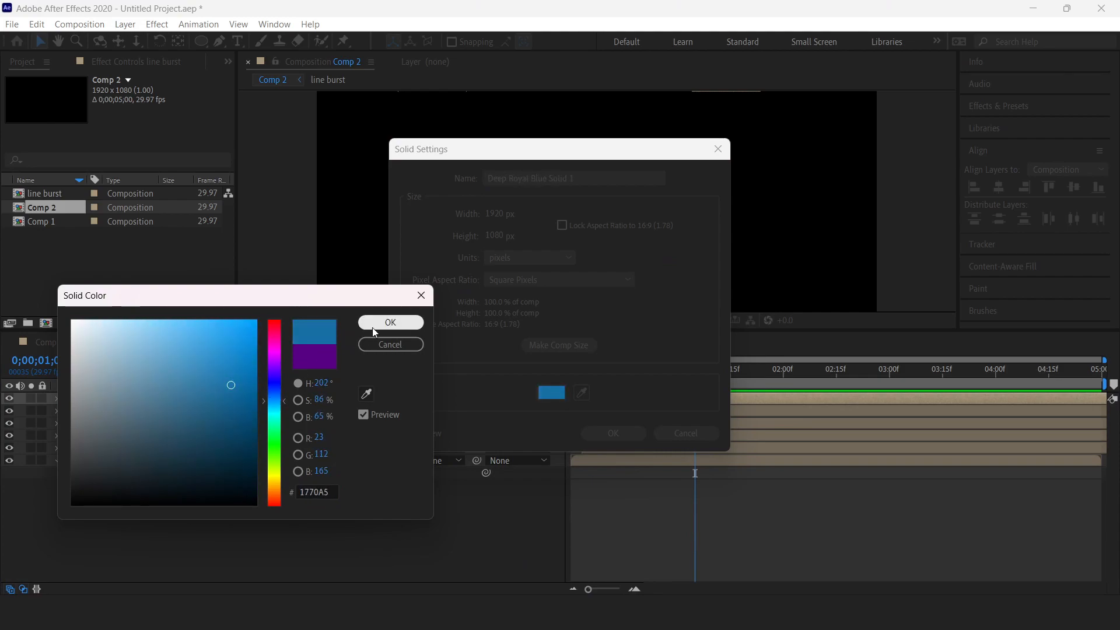
click(373, 325)
click(612, 433)
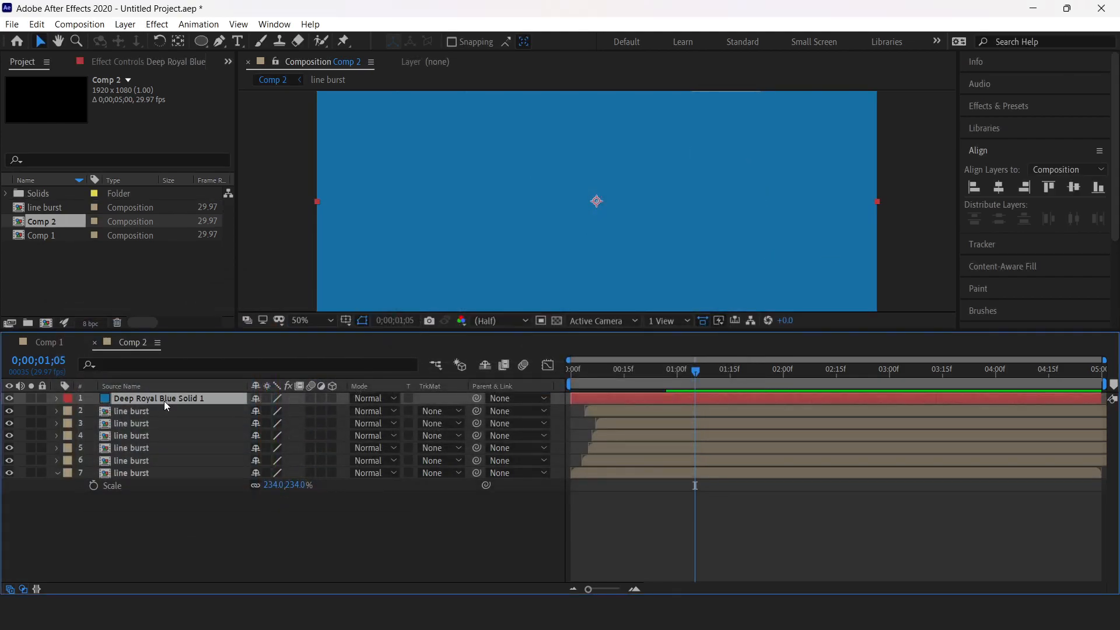
Place the blue solid beneath all line burst layers and preview the whole frame at 25% from the start
drag(165, 402, 160, 491)
drag(696, 373, 373, 384)
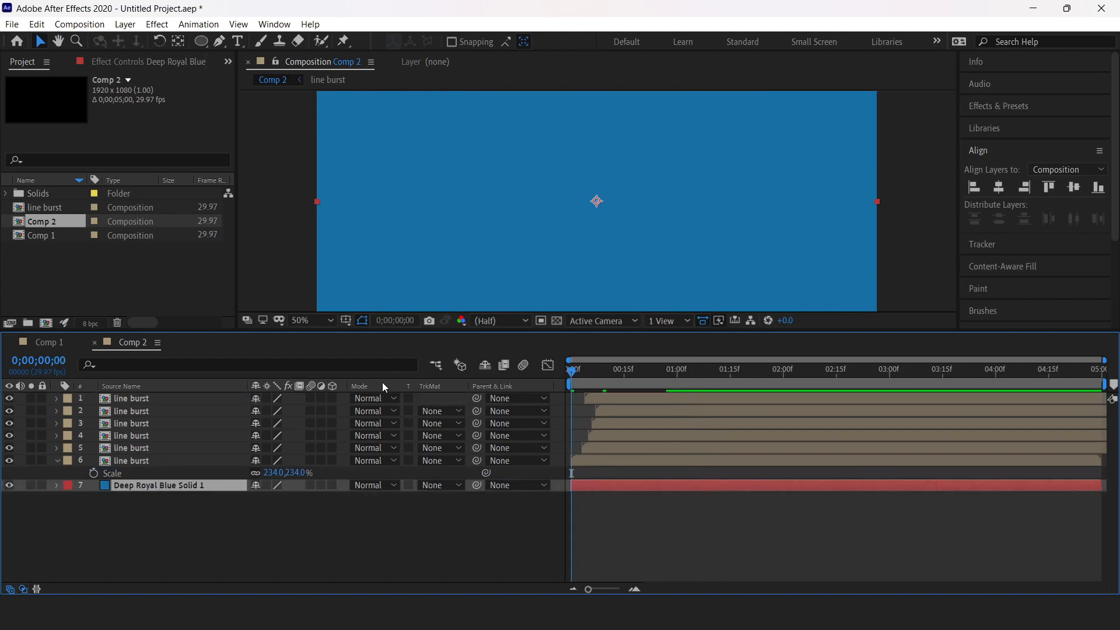
scroll(501, 126, down, 1)
key(space)
key(space)
drag(699, 370, 450, 384)
key(space)
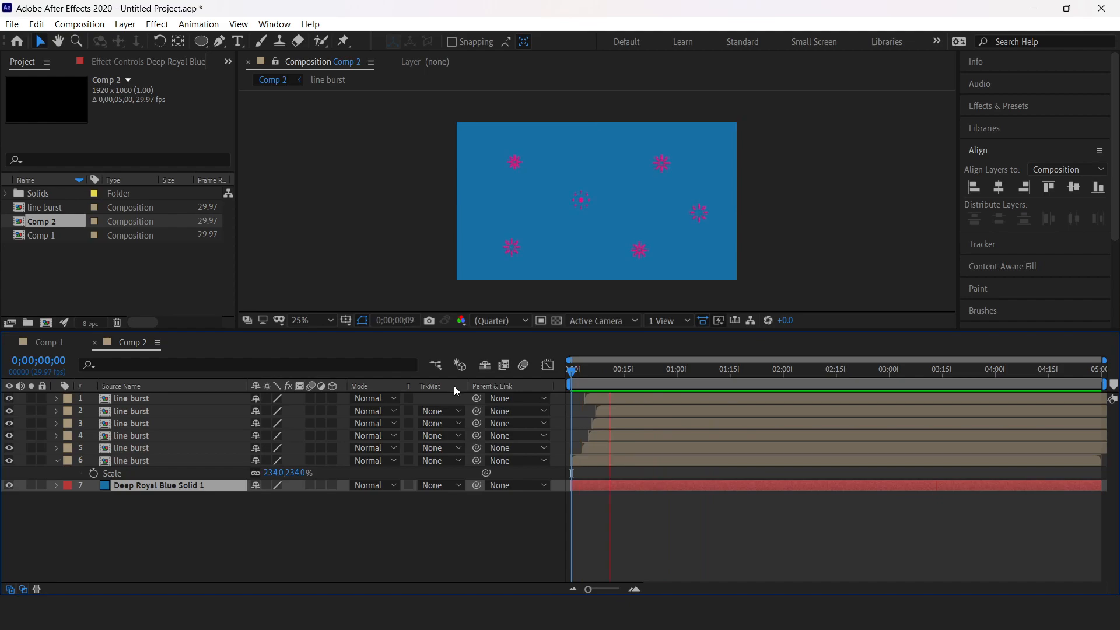
key(space)
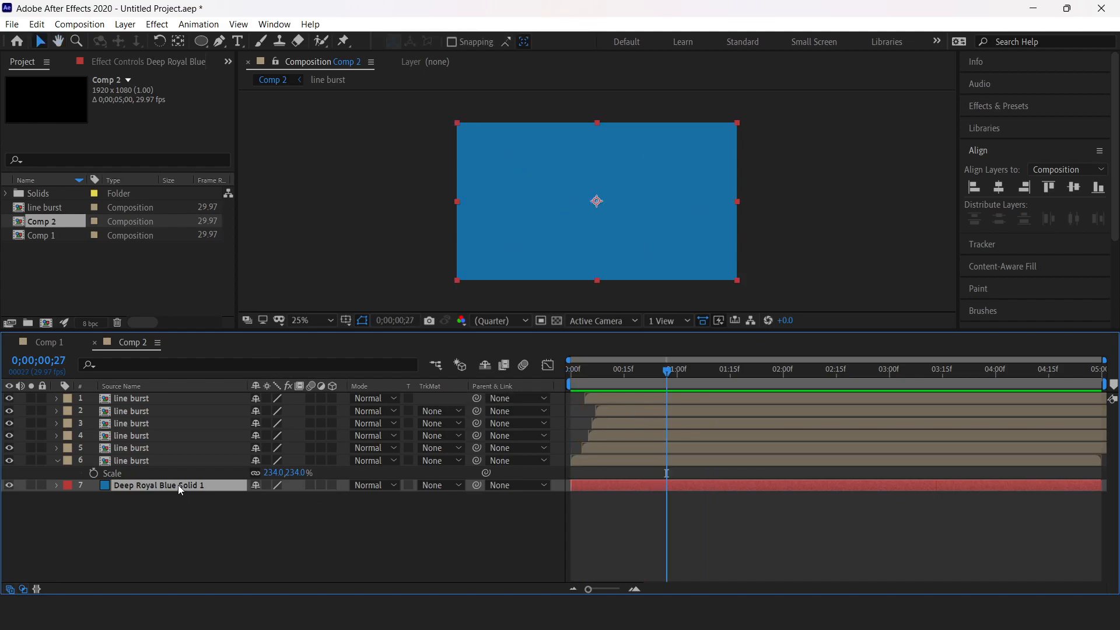
Change the background solid's colour to a dark royal blue in its Solid Settings
click(162, 26)
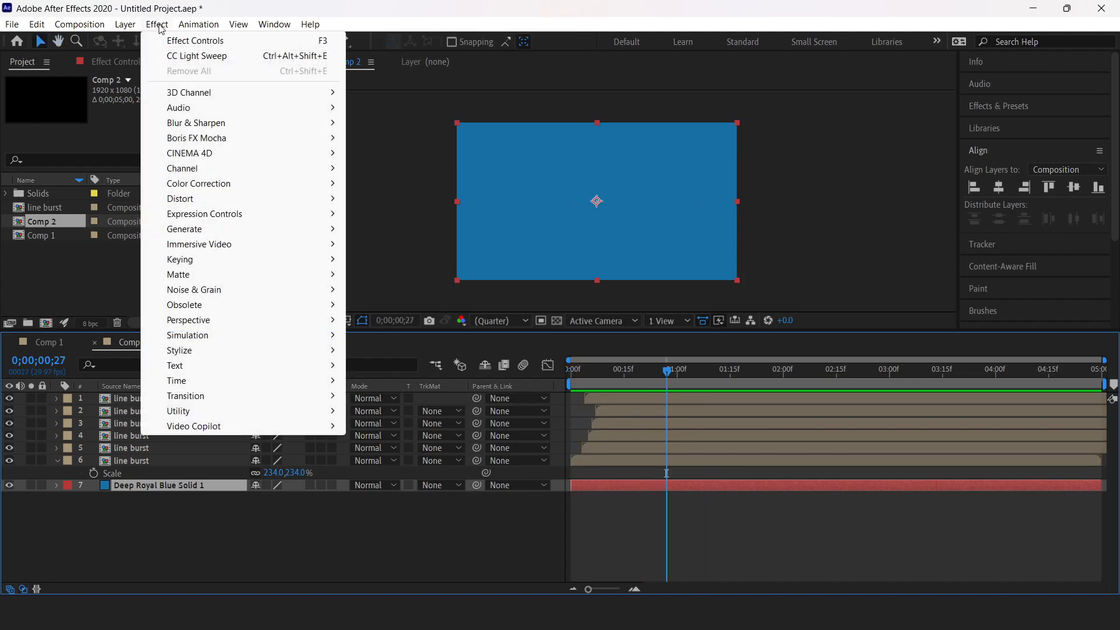
click(153, 55)
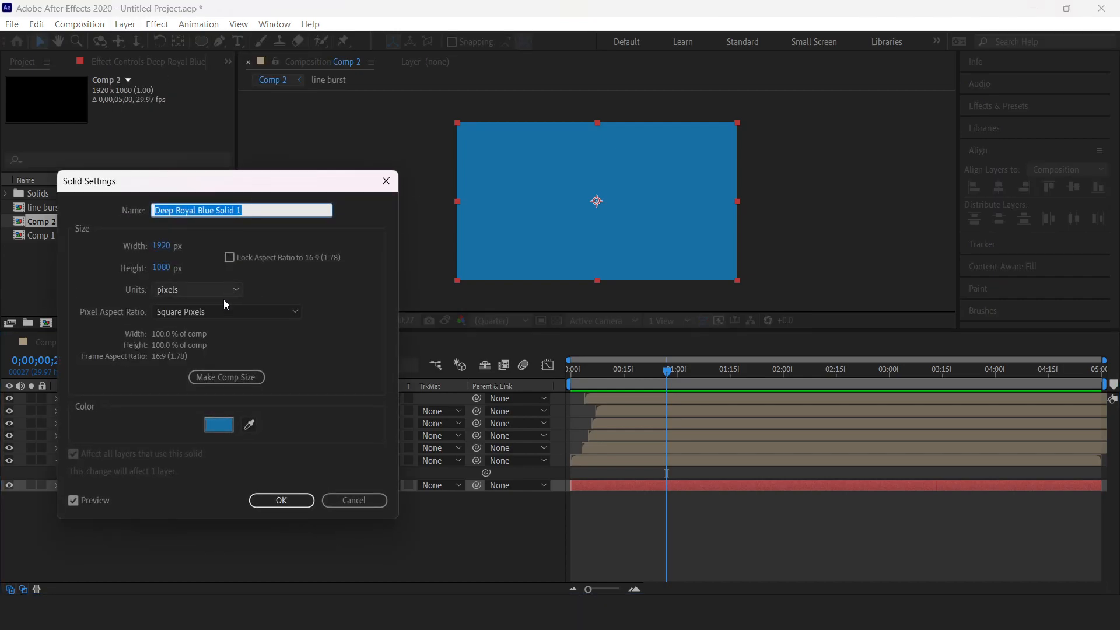
click(218, 424)
drag(214, 421, 217, 463)
click(390, 322)
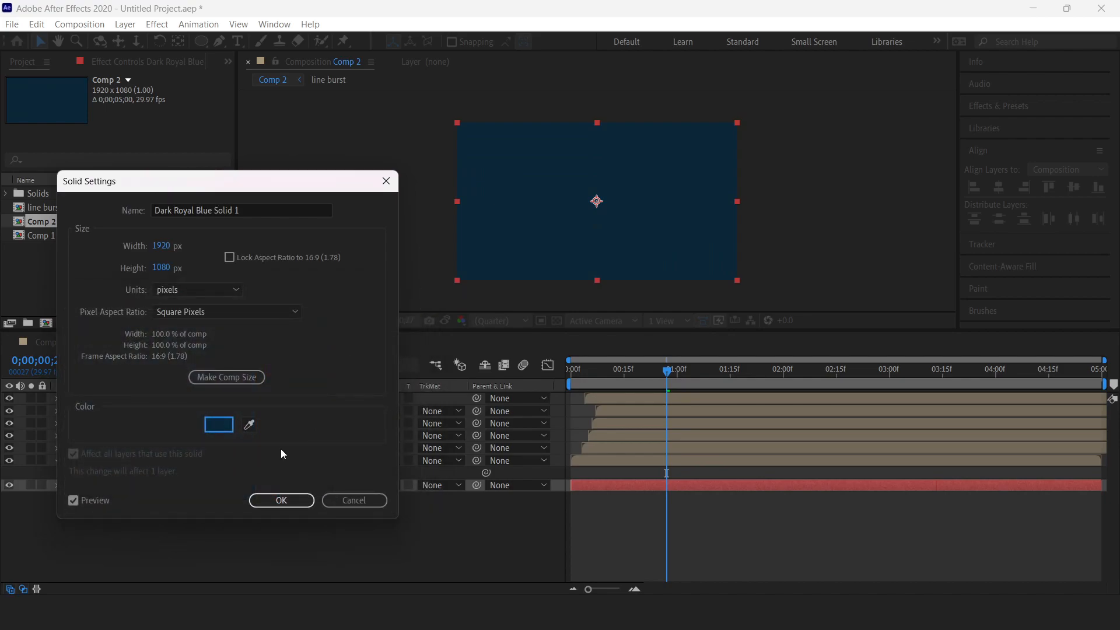
click(262, 499)
Play Comp 2 from the start to check the bursts against the dark background, and return to the first frame
drag(666, 376, 571, 373)
key(space)
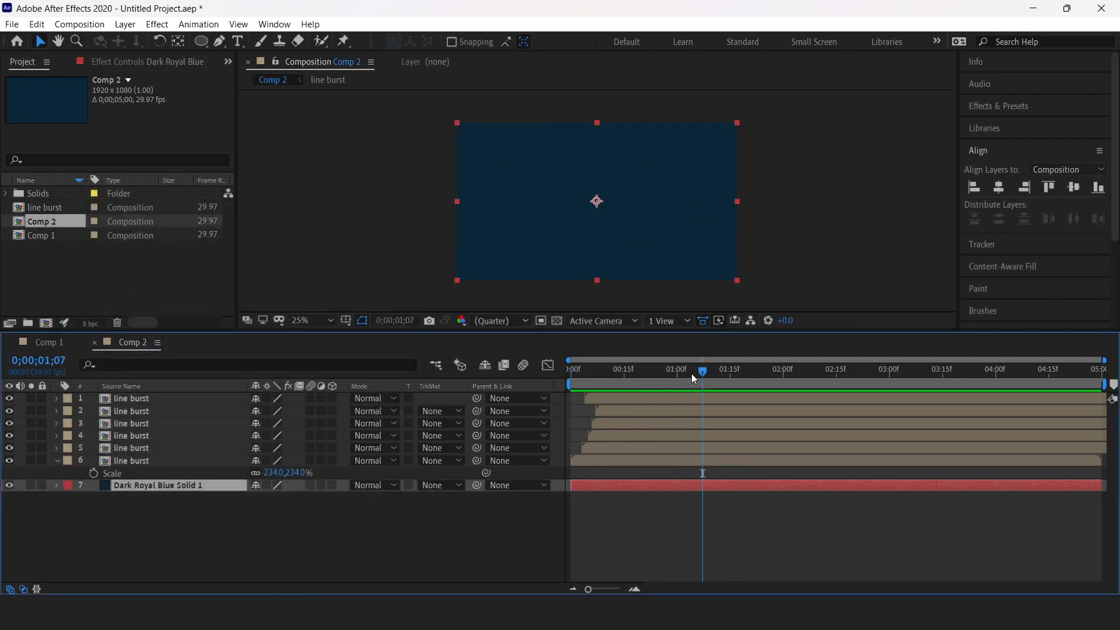
key(space)
drag(667, 372, 570, 384)
key(space)
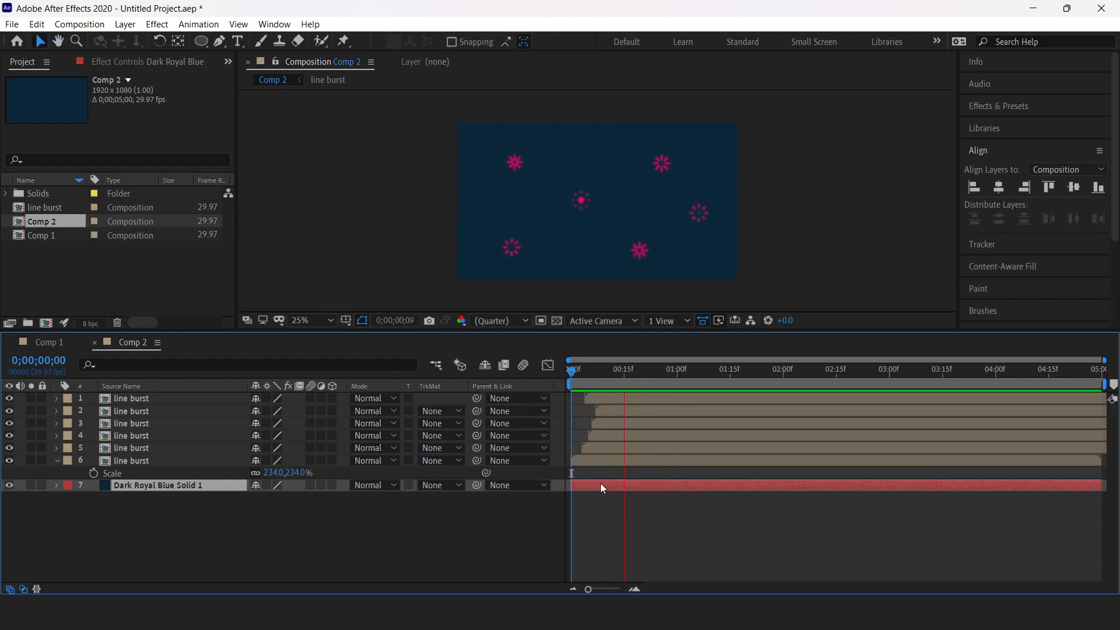
key(space)
key(space)
key(space)
key(Home)
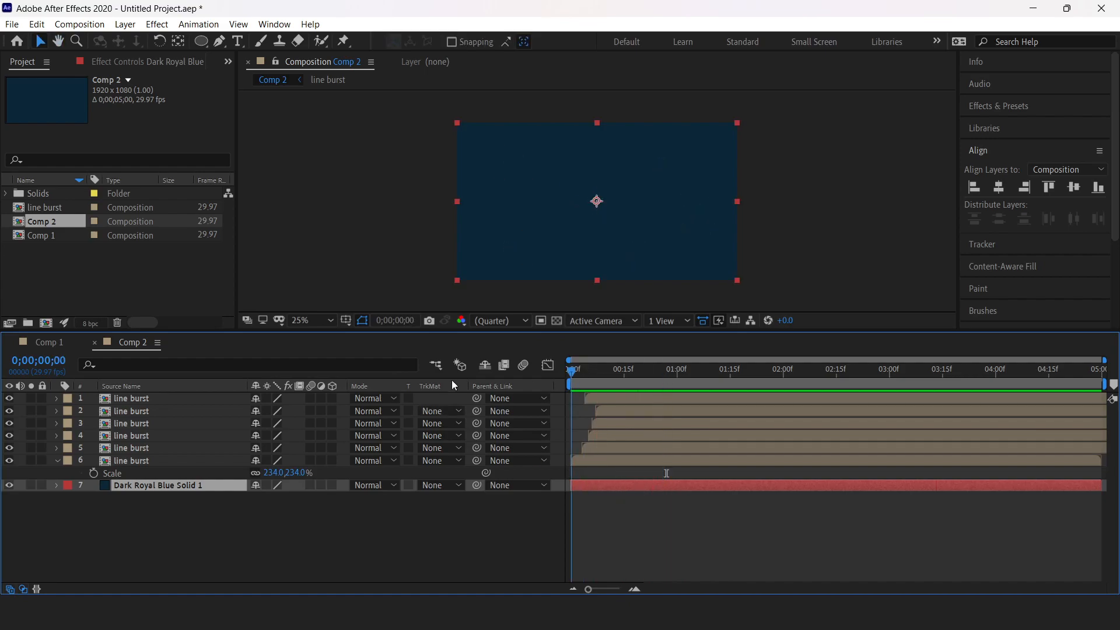